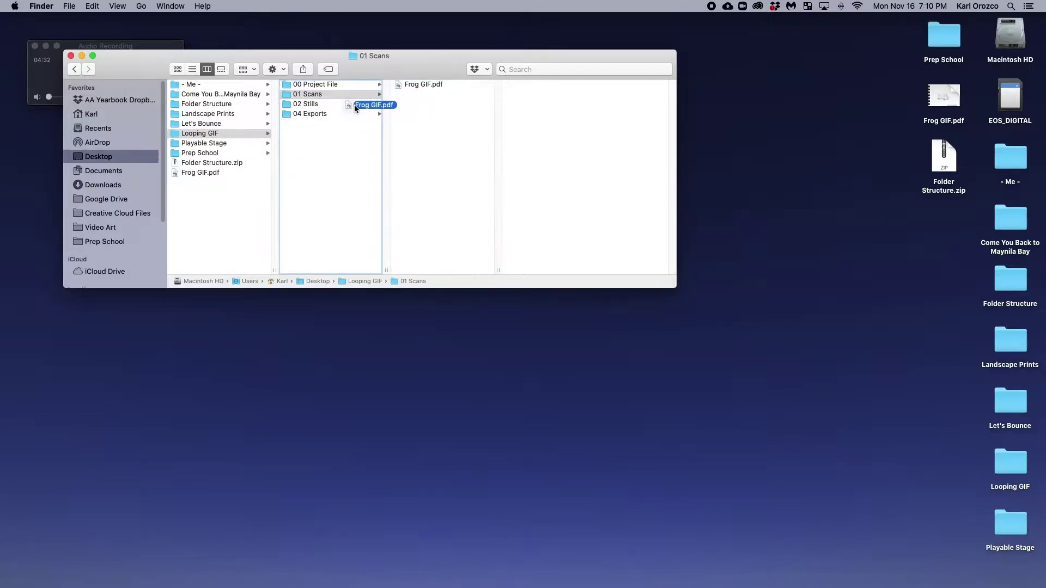
Step: Move the Desktop copy of Frog GIF.pdf to the Trash and select the copy in the Looping GIF project's 01 Scans folder
click(205, 172)
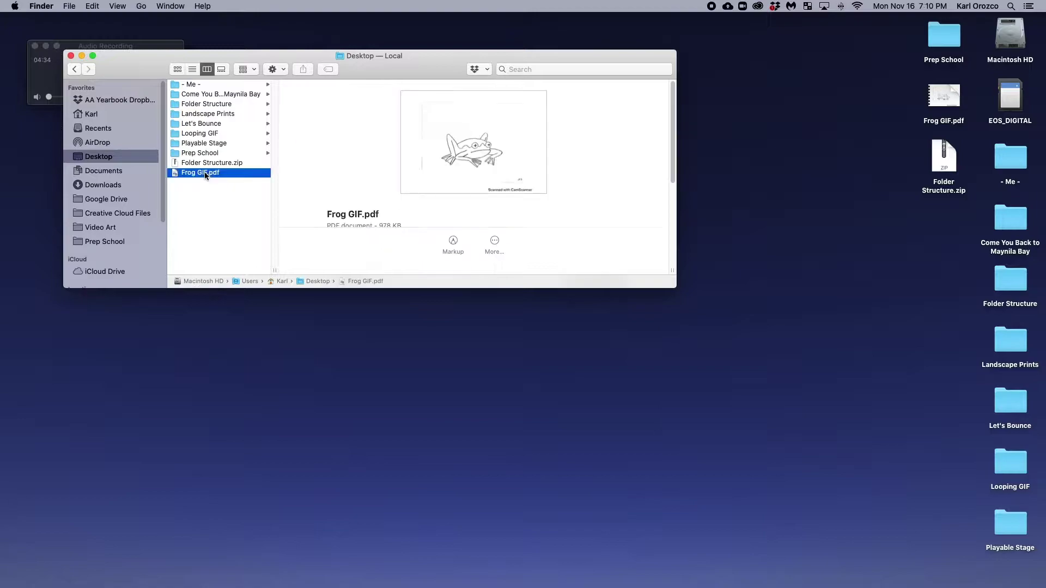
key(super+BackSpace)
click(210, 135)
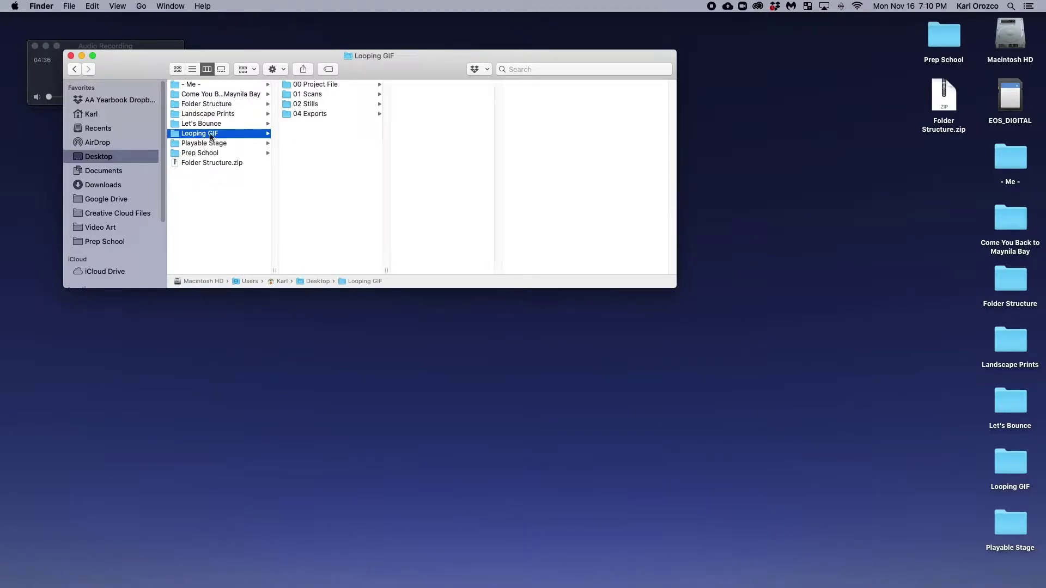
click(305, 95)
click(436, 86)
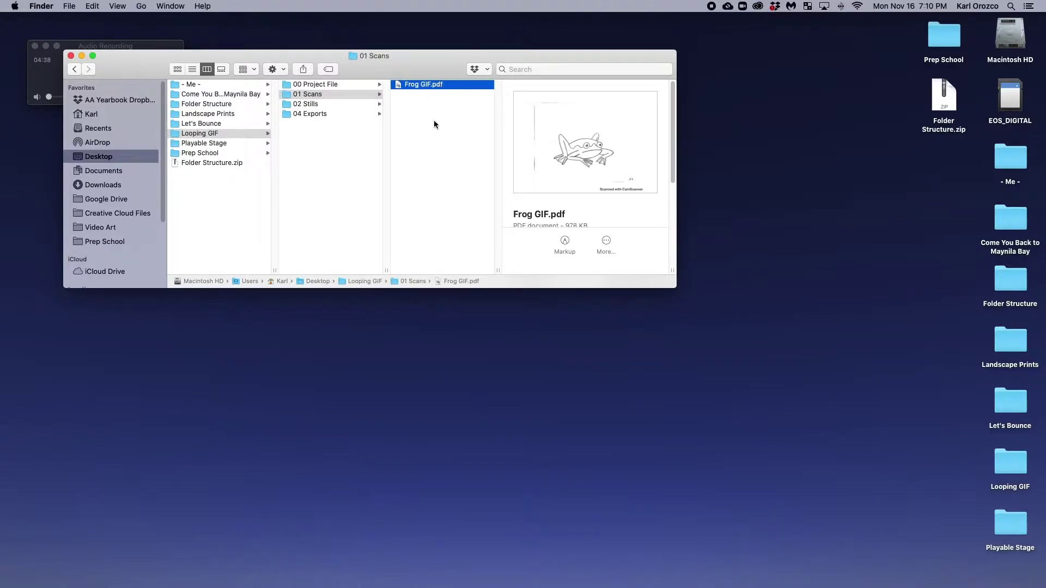
Step: Rename the 04 Exports folder inside Looping GIF as 03 Exports
key(Left)
key(Return)
click(332, 114)
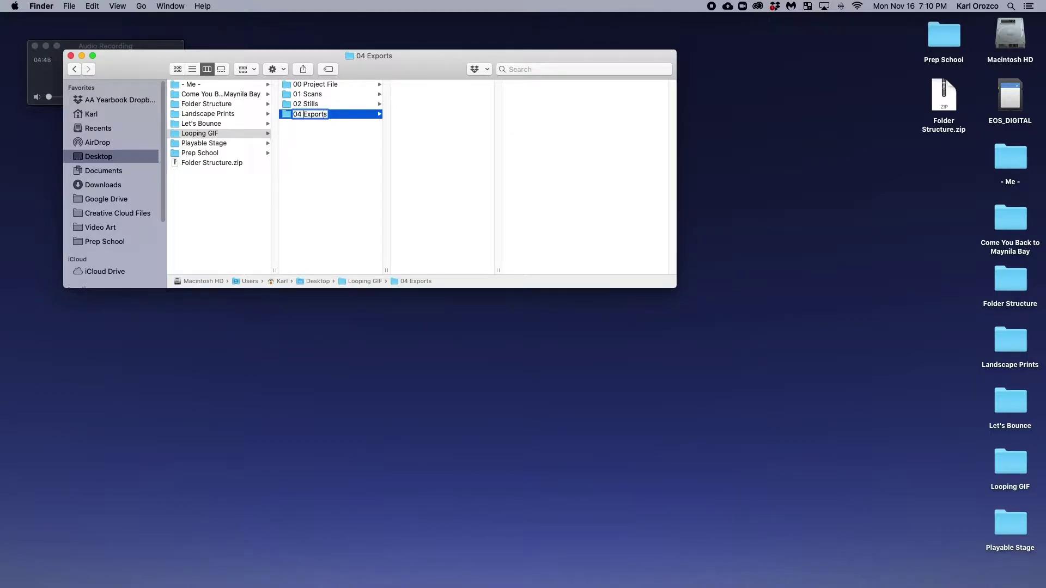
text(03)
key(Return)
Step: Open Frog GIF.pdf from the 01 Scans folder with Adobe Photoshop 2021
click(331, 93)
key(Right)
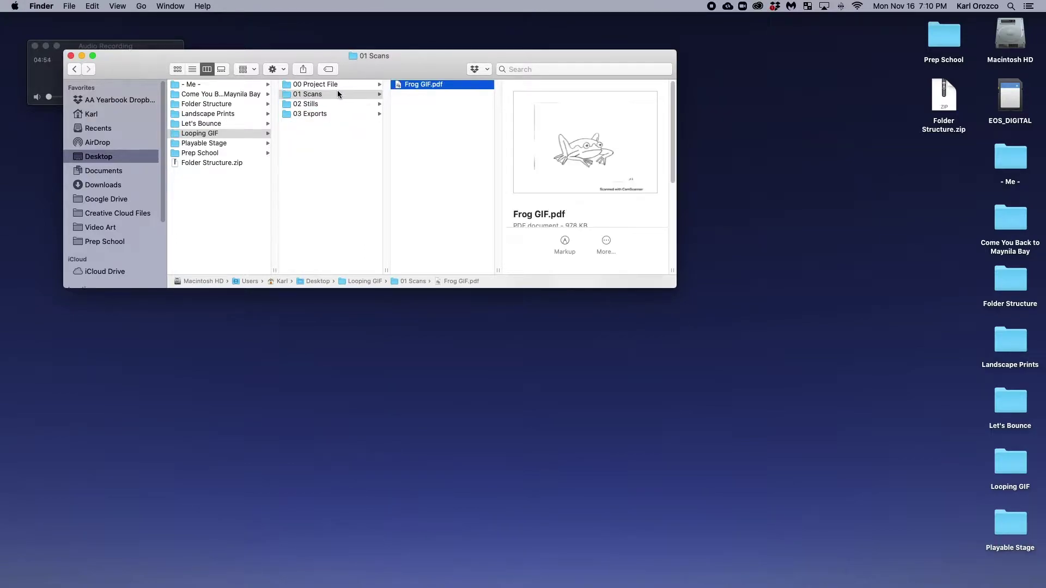
mouse_move(592, 148)
click(429, 111)
click(425, 84)
right_click(426, 84)
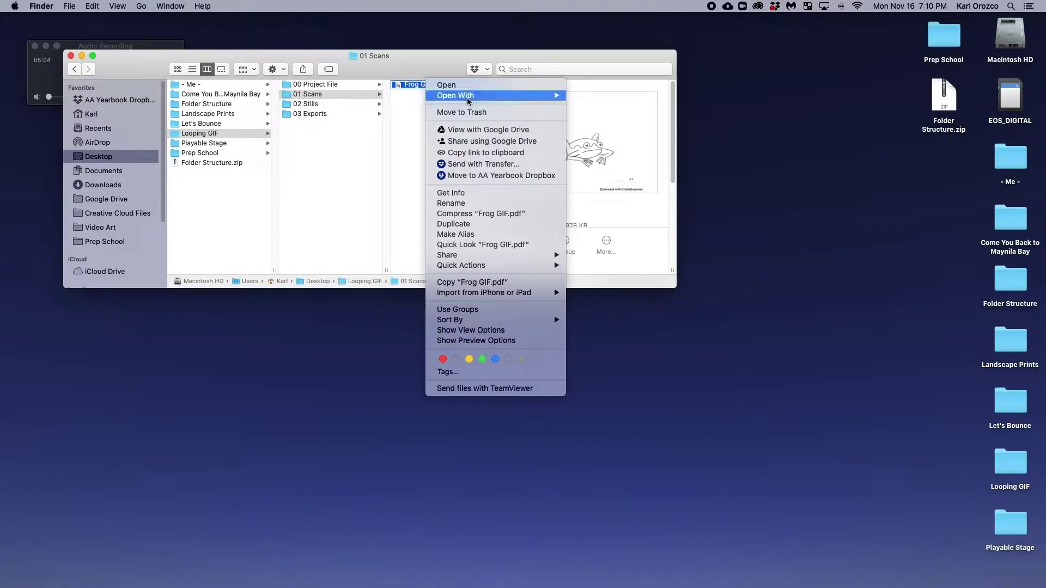
mouse_move(486, 102)
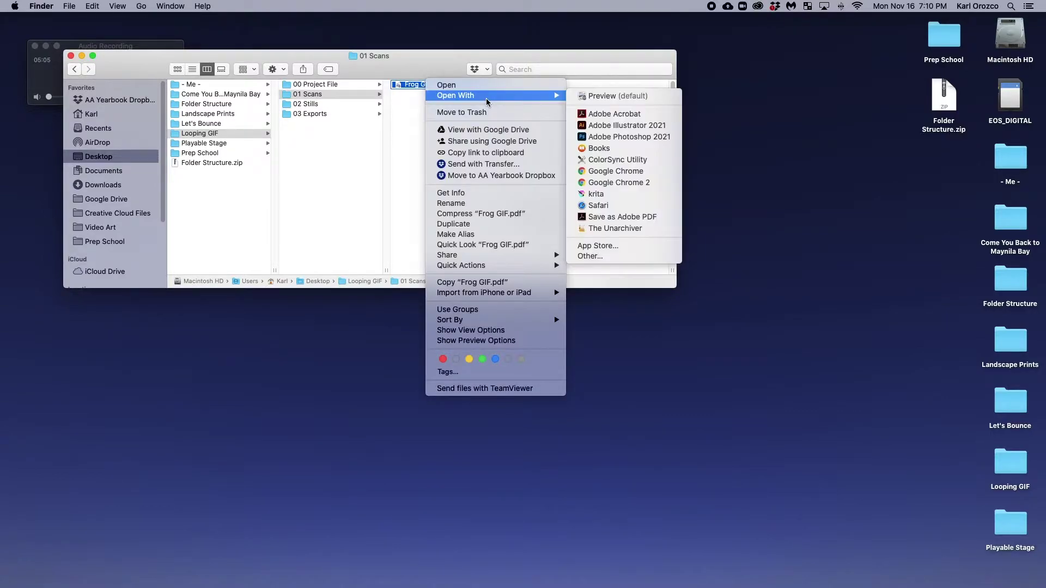
click(589, 140)
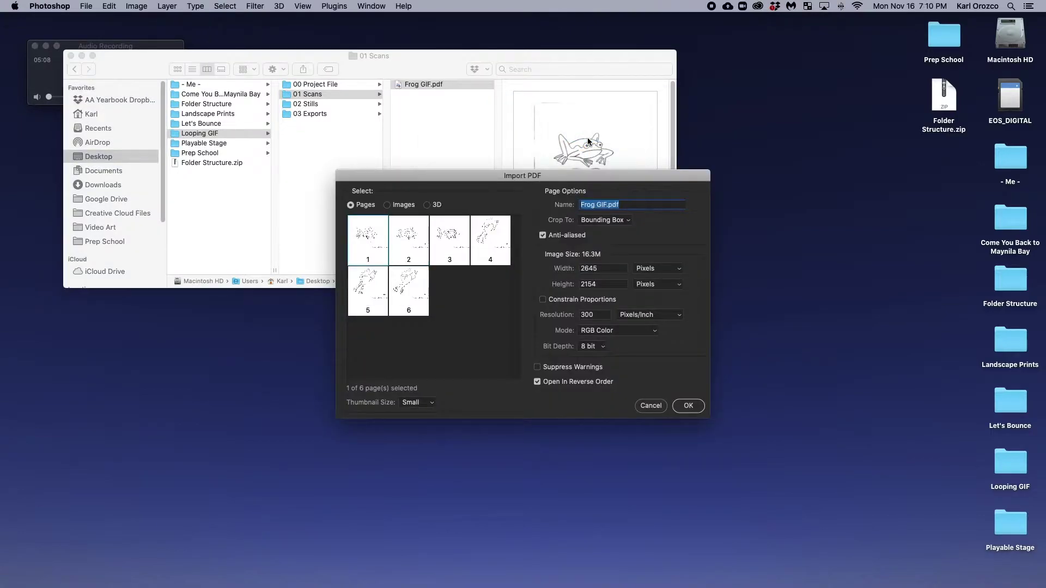
Step: Bring the minimized Photoshop window back and import all six pages of Frog GIF.pdf at 300 pixels/inch in RGB Color
mouse_move(665, 587)
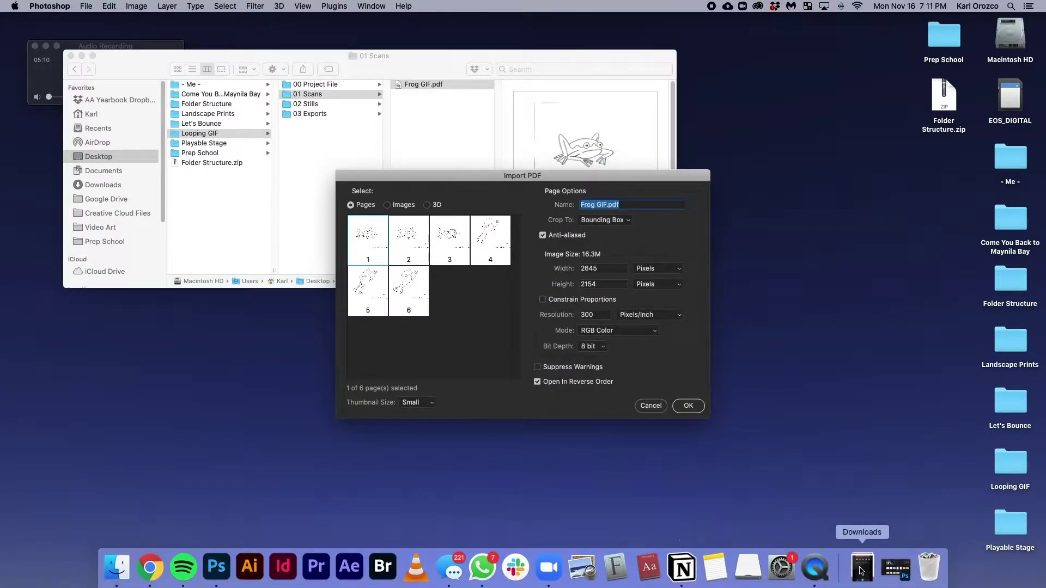
click(904, 569)
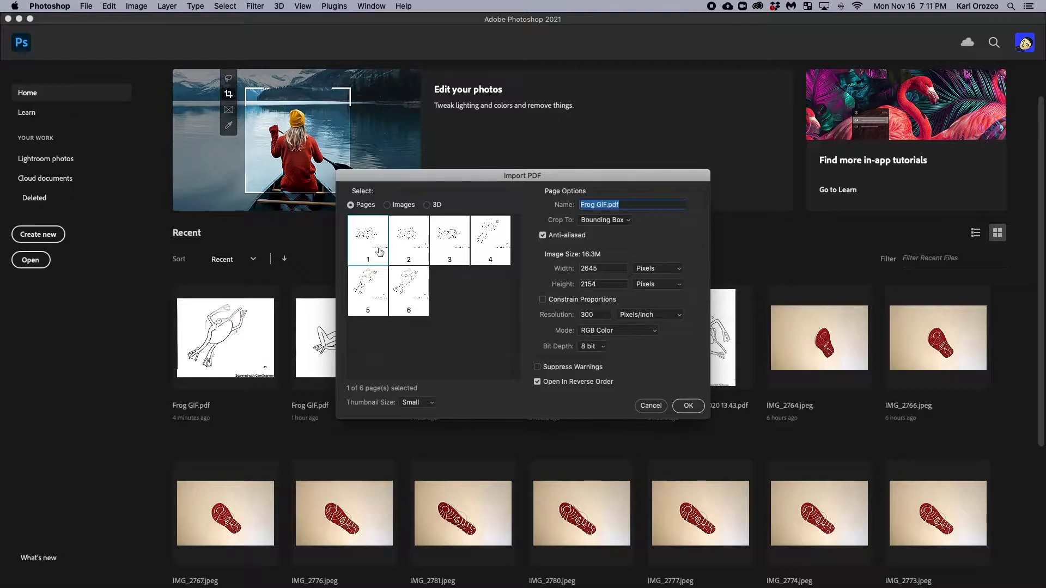
shift+click(415, 299)
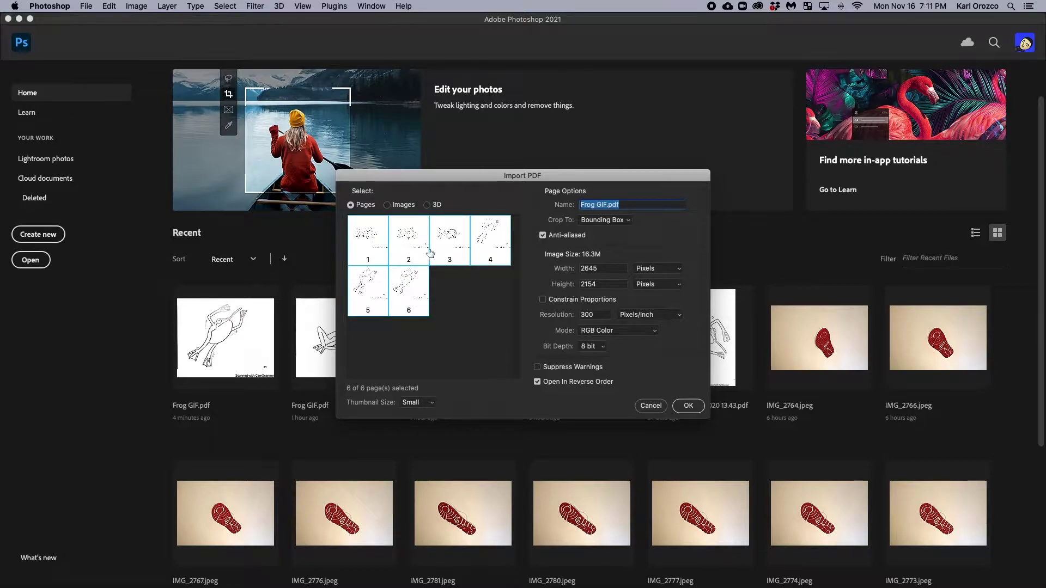
click(688, 406)
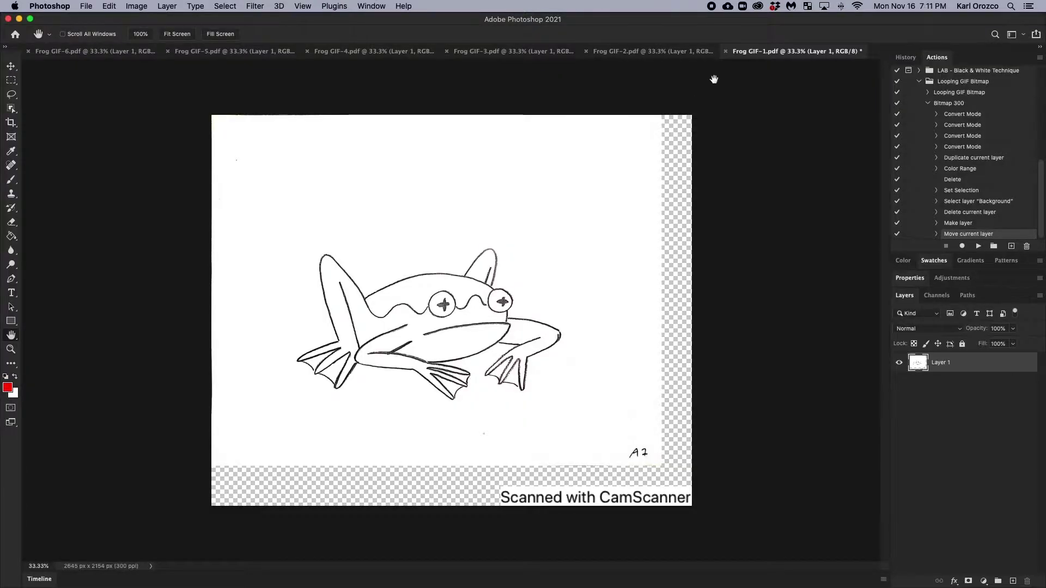
Step: Look through the imported frog drawings from Frog GIF-2 to Frog GIF-6 and return to Frog GIF-1.pdf
click(650, 52)
click(534, 51)
click(381, 52)
click(243, 52)
click(96, 51)
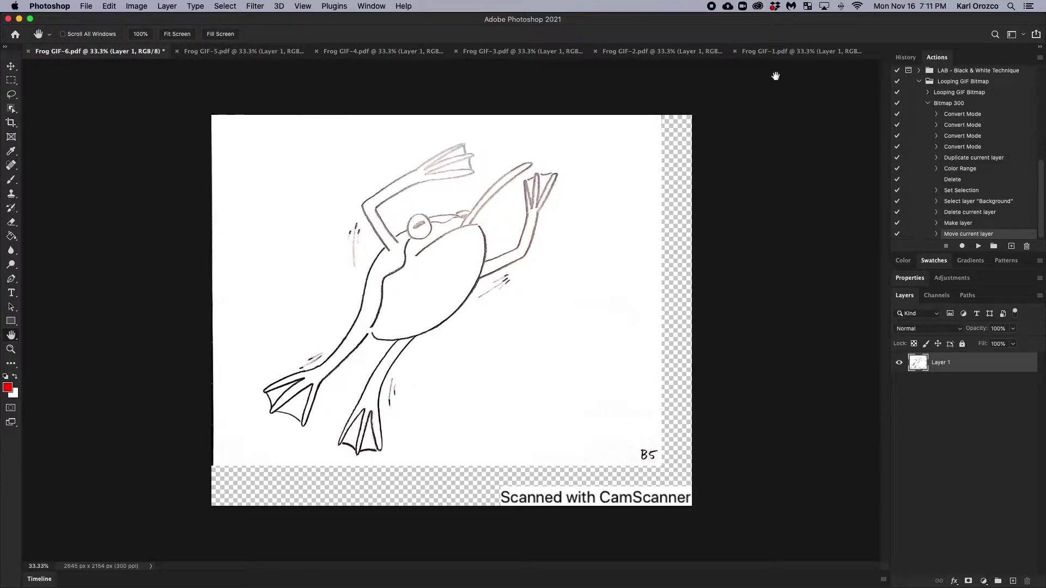
click(777, 53)
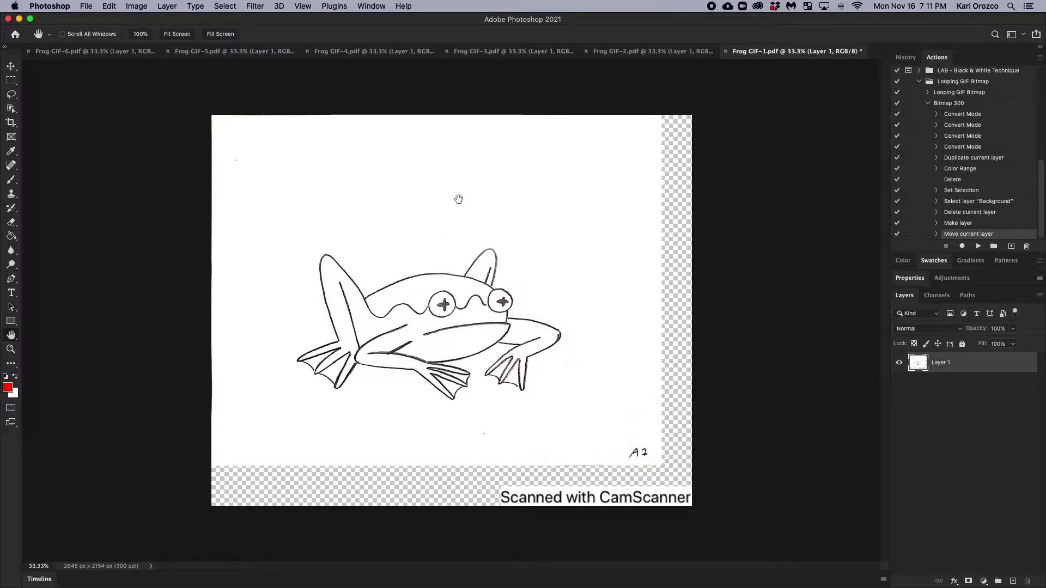
Step: Try the 3D workspace and switch back to the Essentials (Default) workspace
click(369, 6)
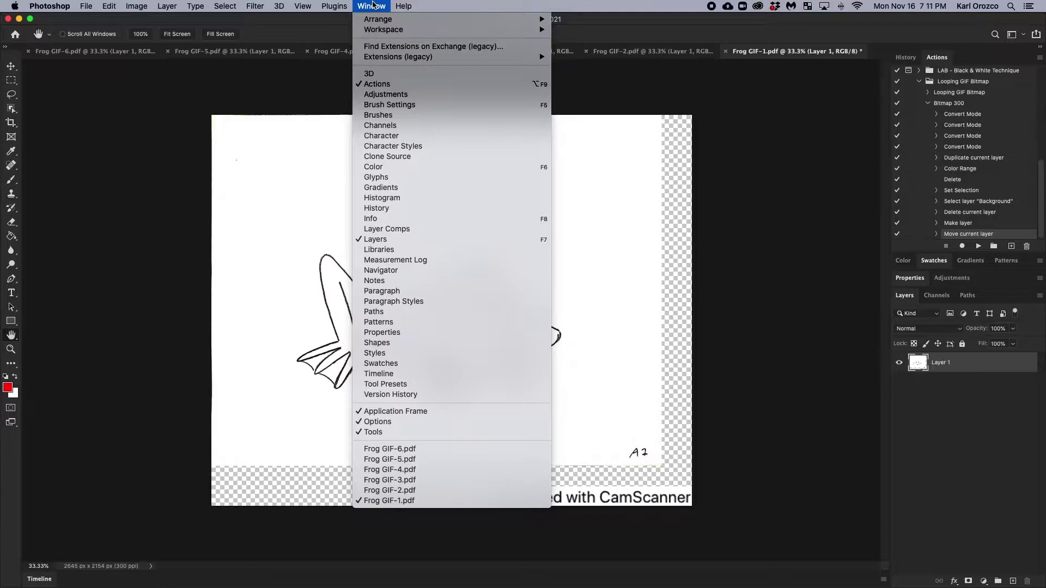
click(373, 5)
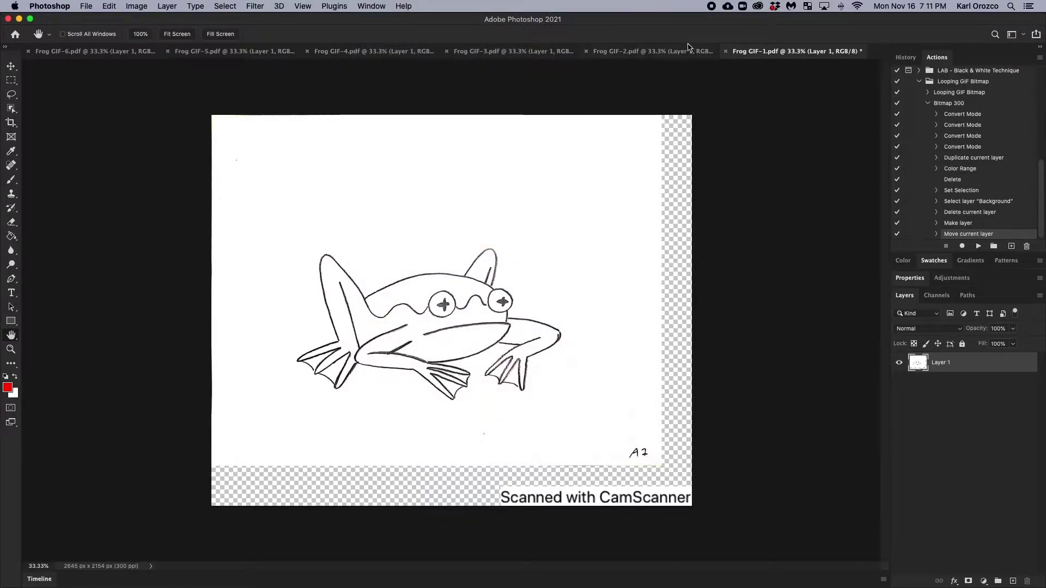
click(380, 6)
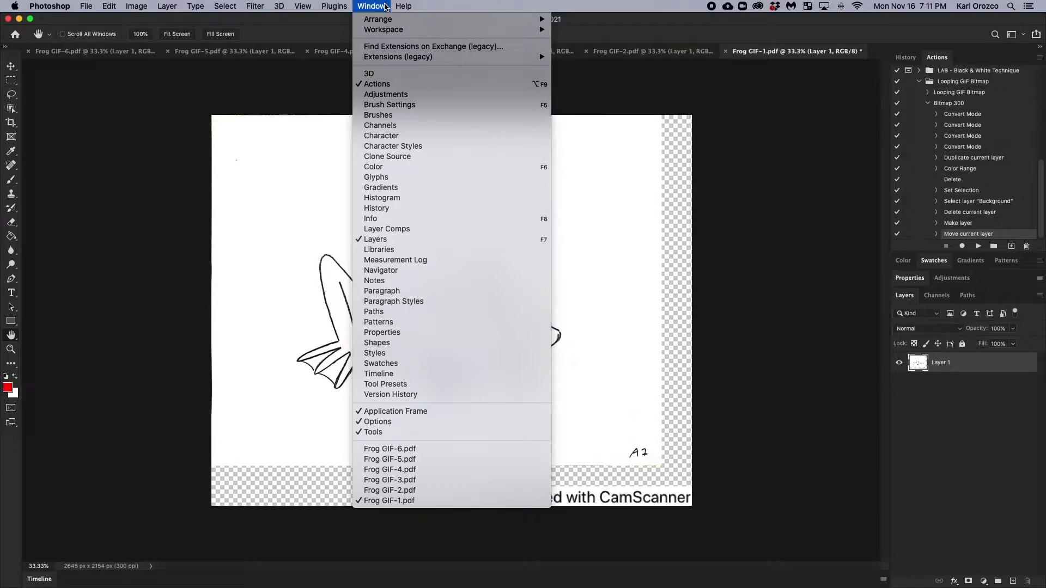
mouse_move(389, 30)
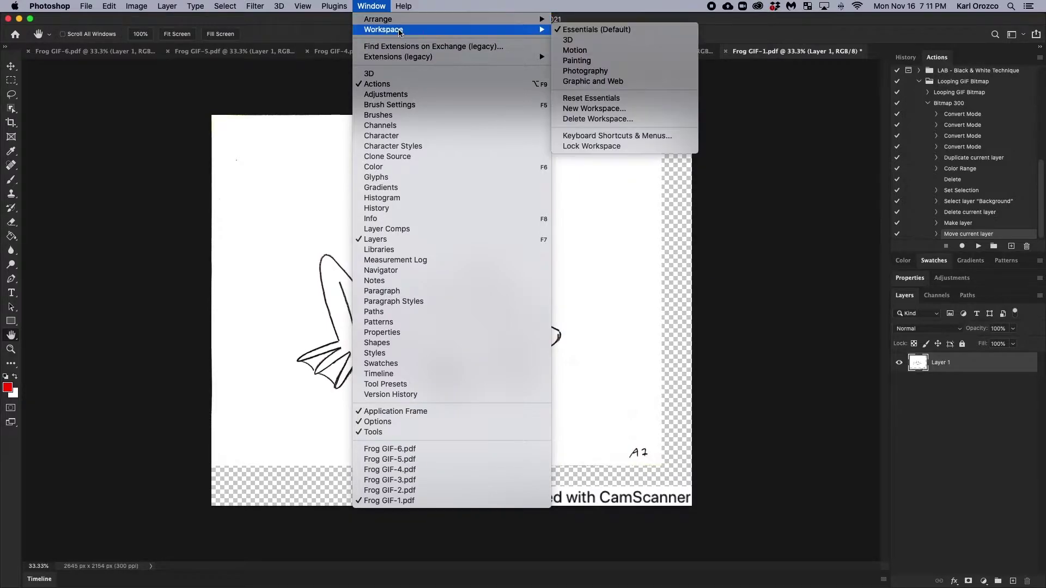
click(578, 40)
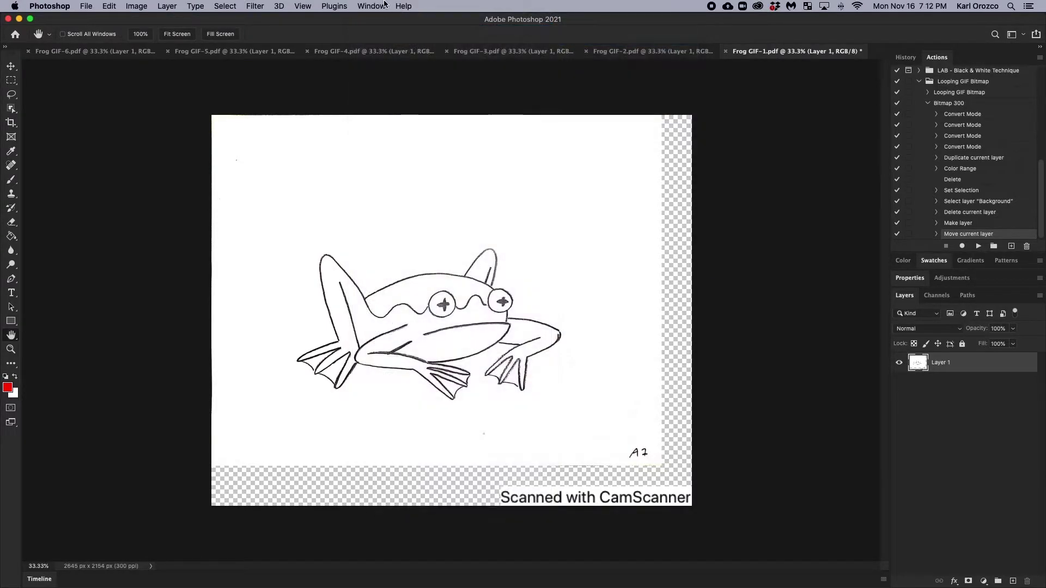
click(381, 6)
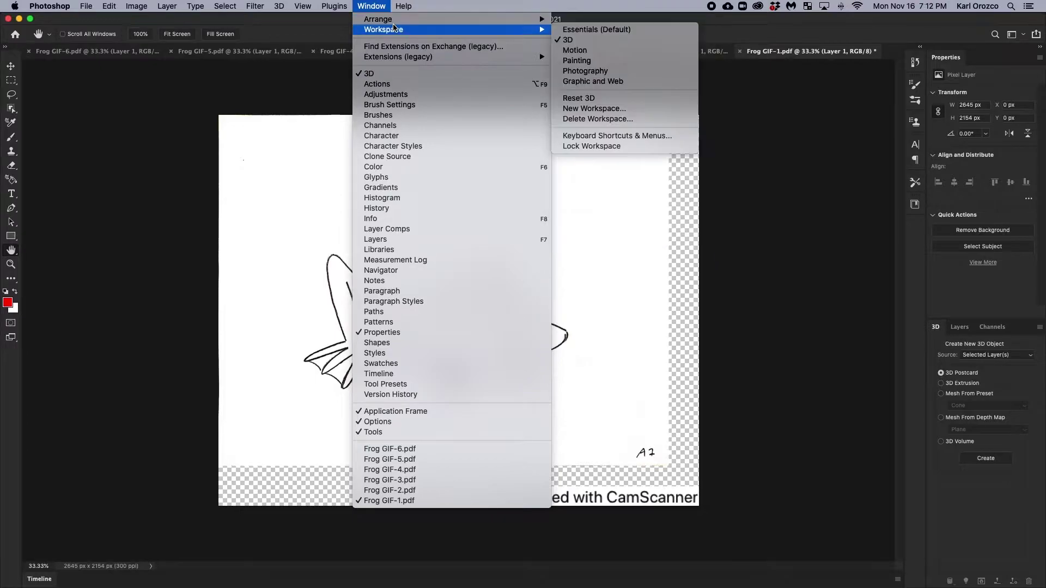
mouse_move(439, 30)
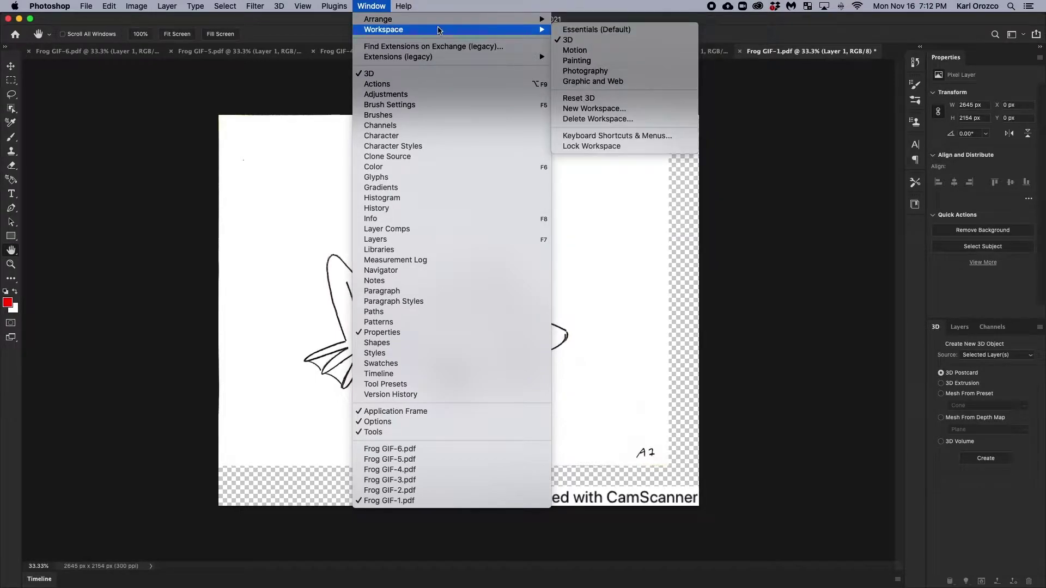
click(607, 32)
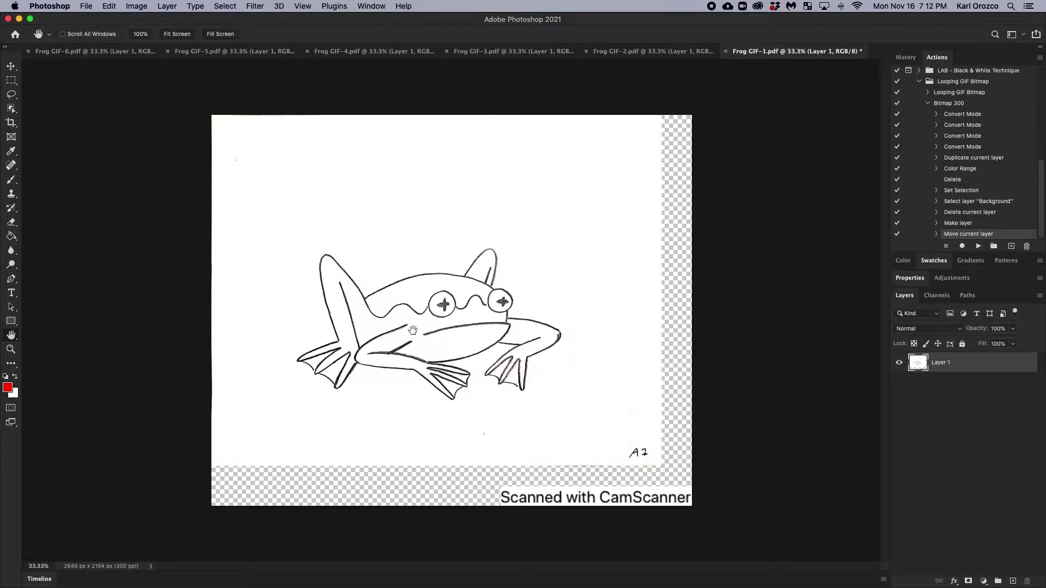
Step: Examine the frog's eyes and pencil outlines in Frog GIF-1.pdf at different magnifications, up to 300%
key(v)
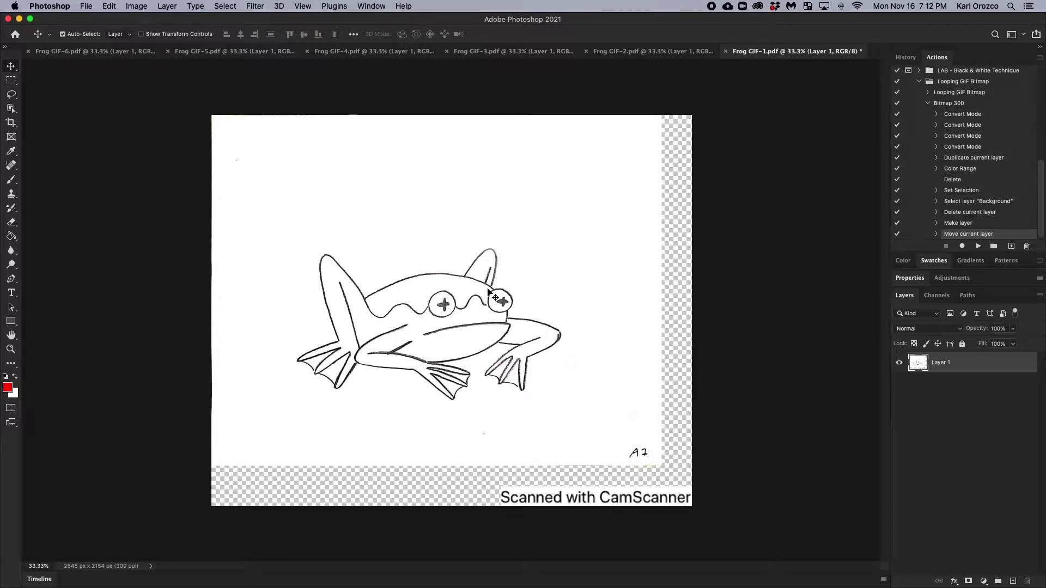
key(super)
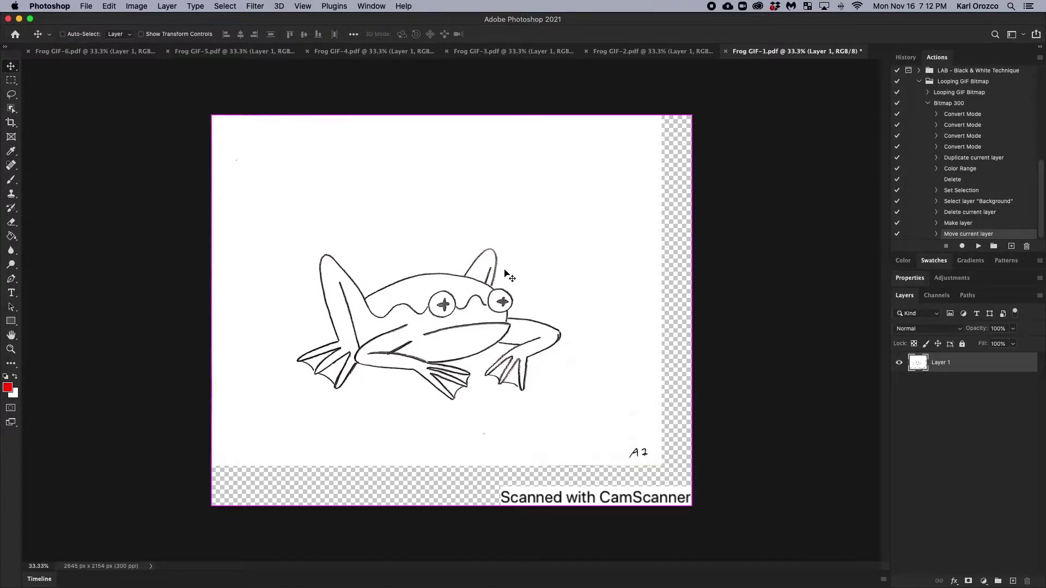
scroll(504, 273, up, 6)
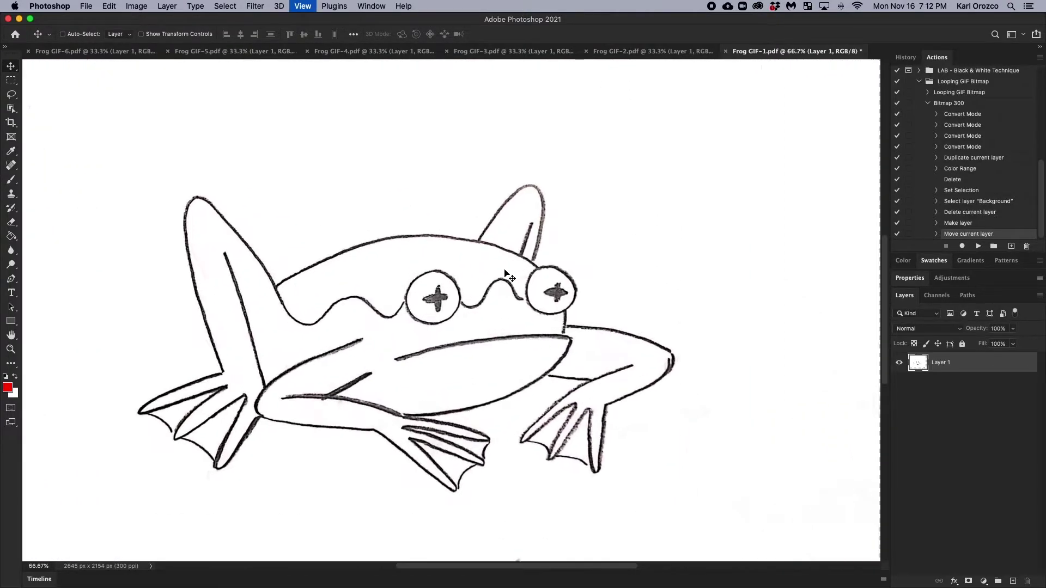
key(super+minus)
key(super+minus)
key(super+minus)
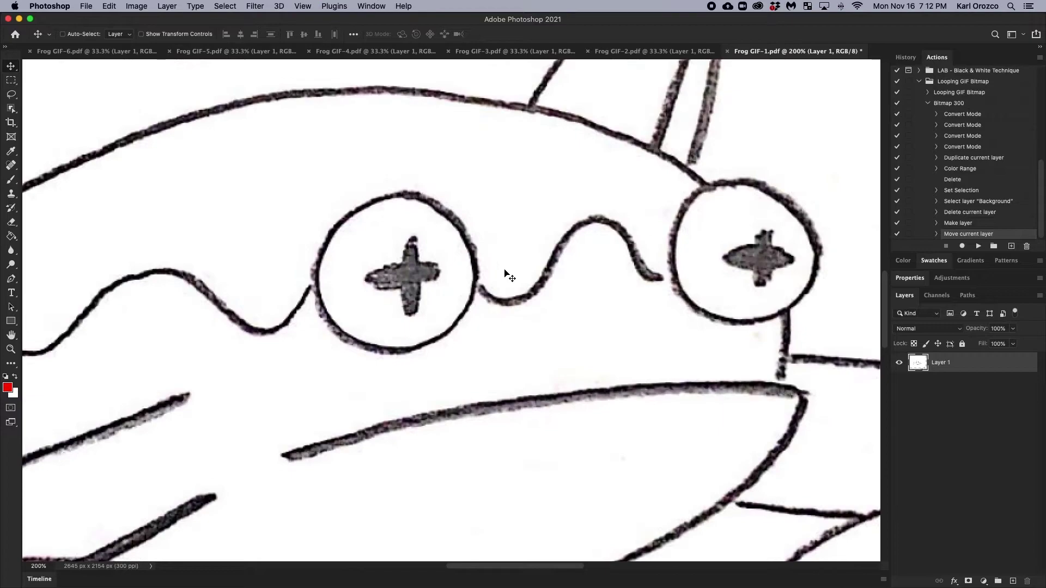
key(super+equal)
key(super+equal)
key(super+equal)
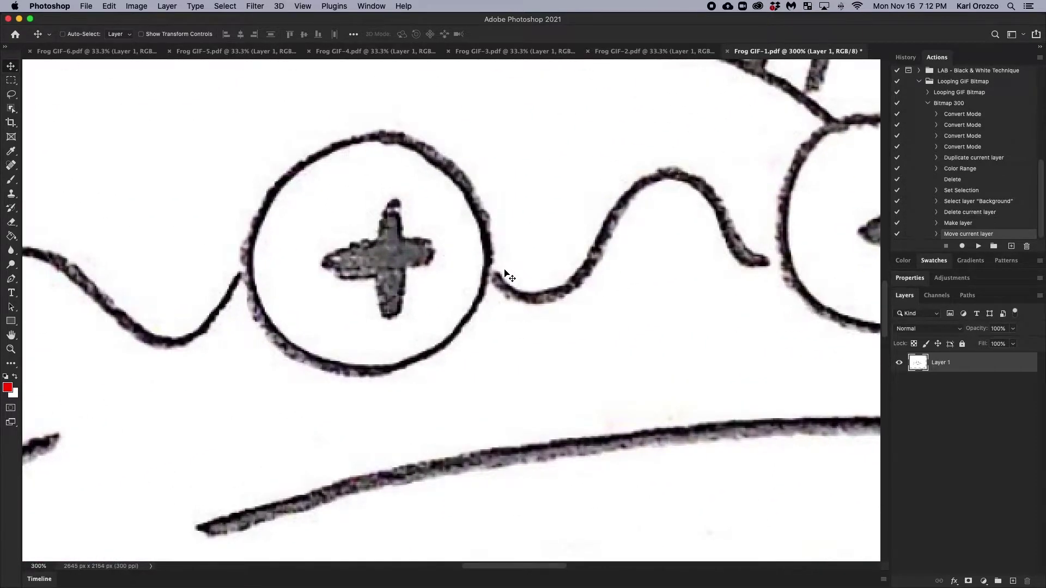
key(super+minus)
key(super+minus)
key(super+minus)
key(super+minus)
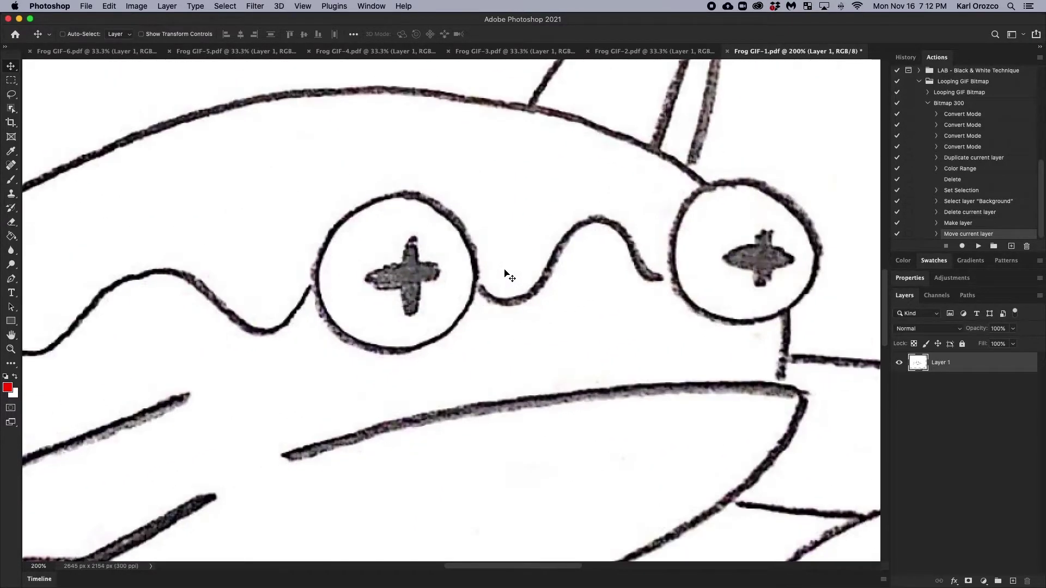
key(super+minus)
key(super+equal)
key(super+minus)
key(super+minus)
key(super+minus)
key(super+equal)
key(super+equal)
key(super+equal)
key(super+equal)
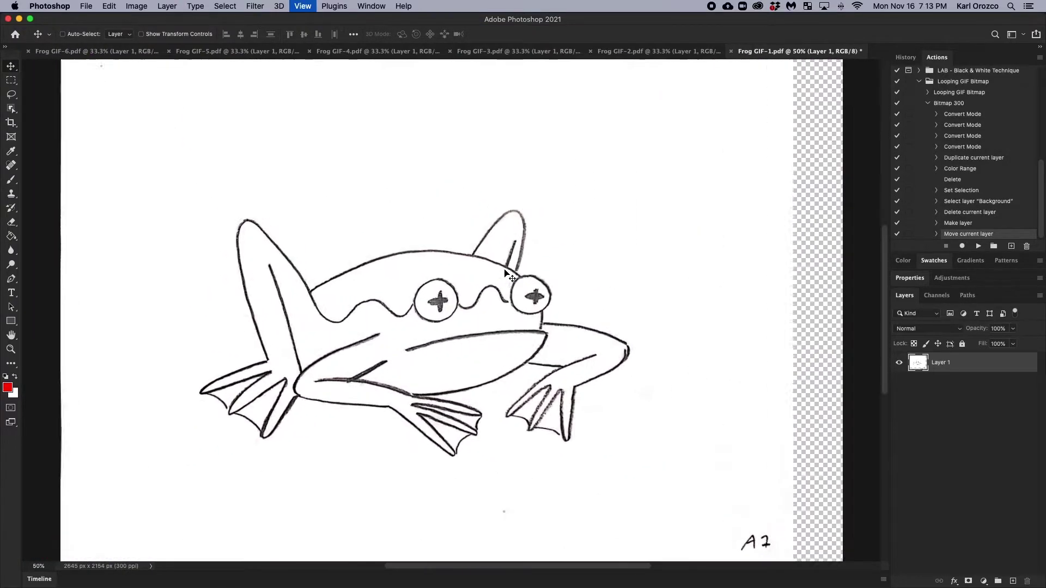
key(super+equal)
key(super+minus)
key(super+equal)
key(super+minus)
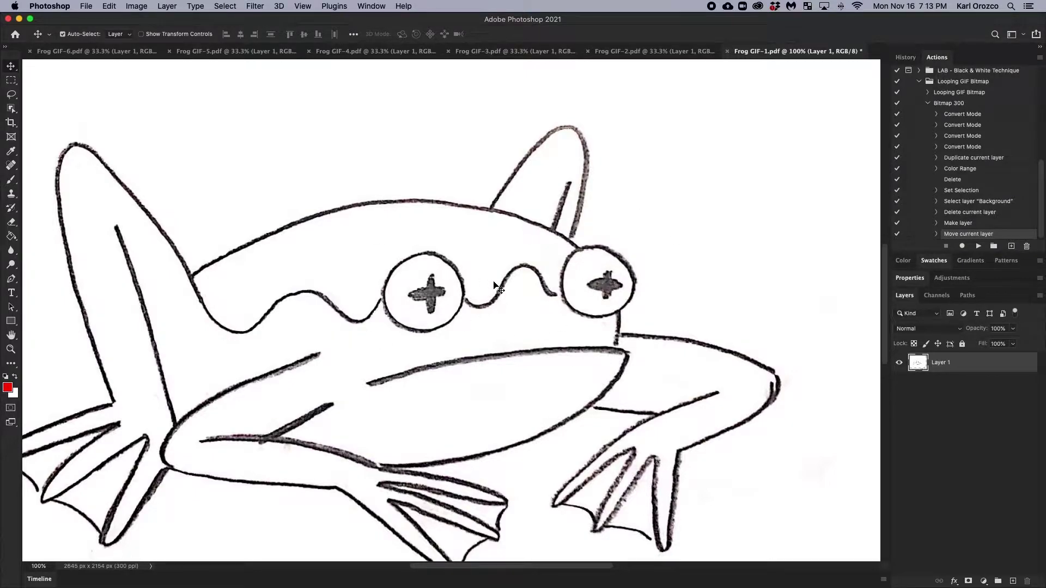
Step: Examine the frog drawing's body and feet with the Hand tool, ending at 100% magnification
key(h)
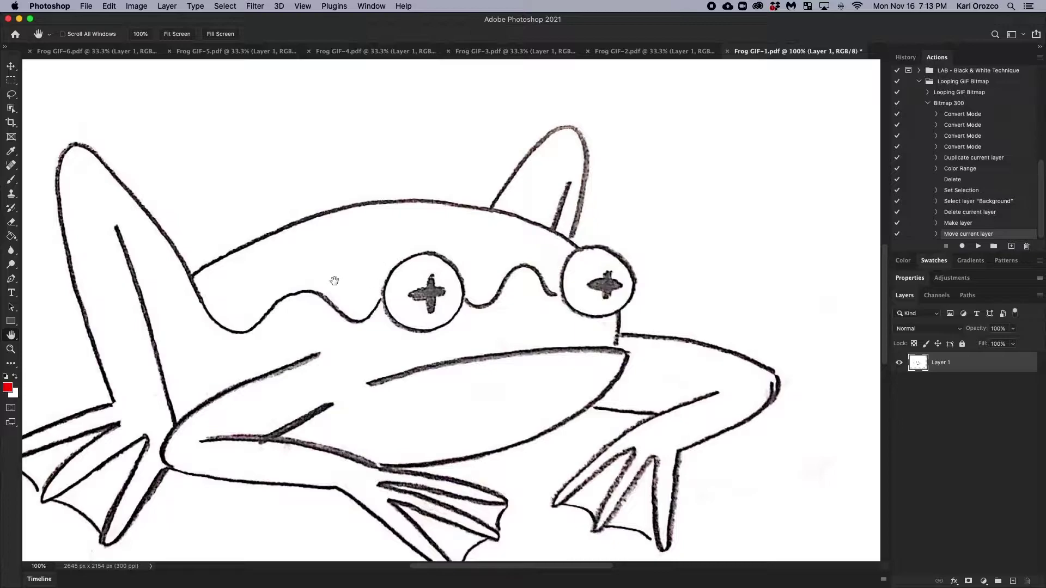
drag(387, 250, 442, 209)
scroll(441, 209, down, 5)
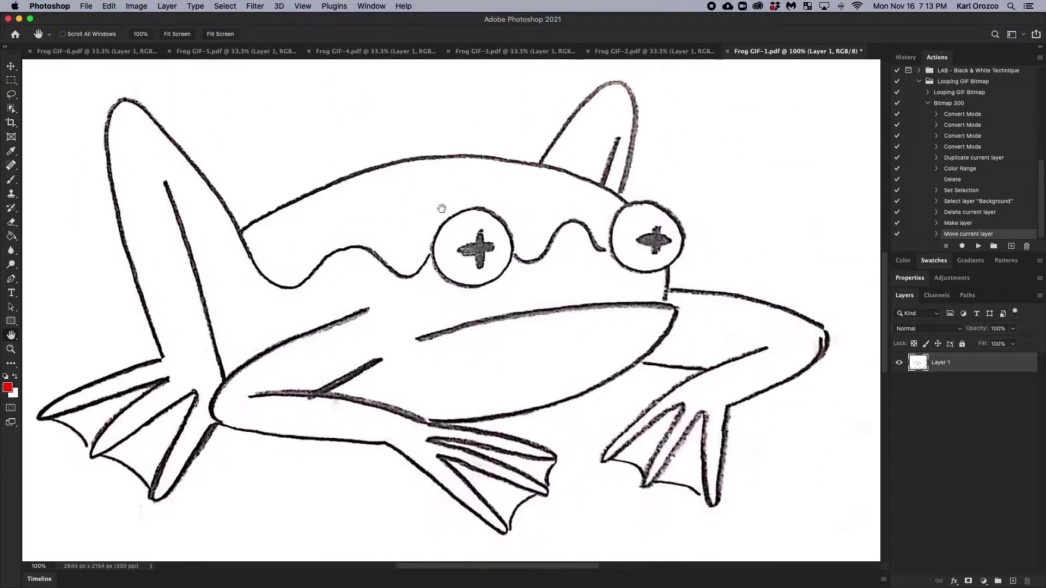
scroll(438, 364, down, 6)
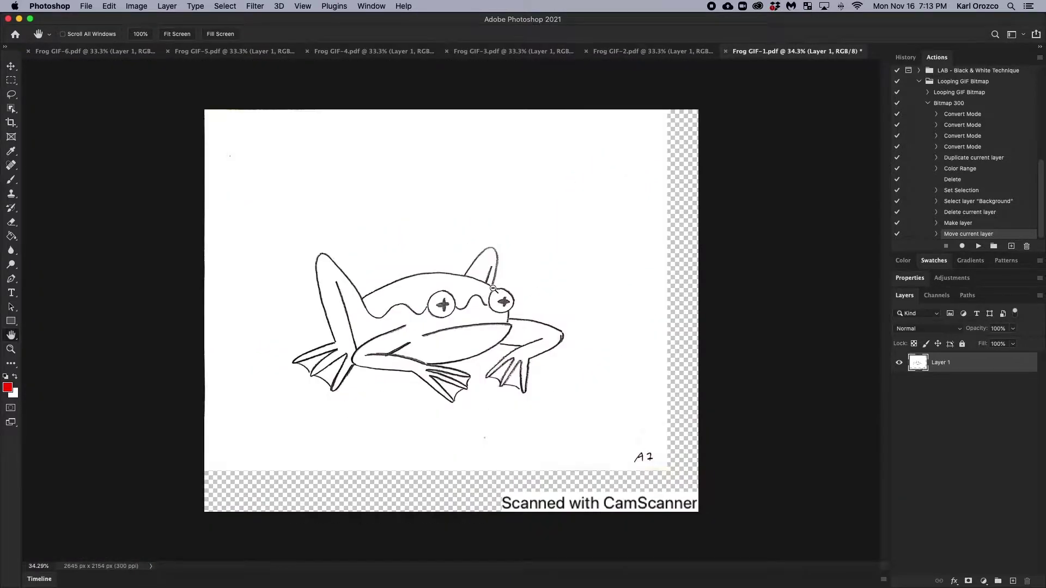
drag(493, 288, 526, 325)
key(super+plus)
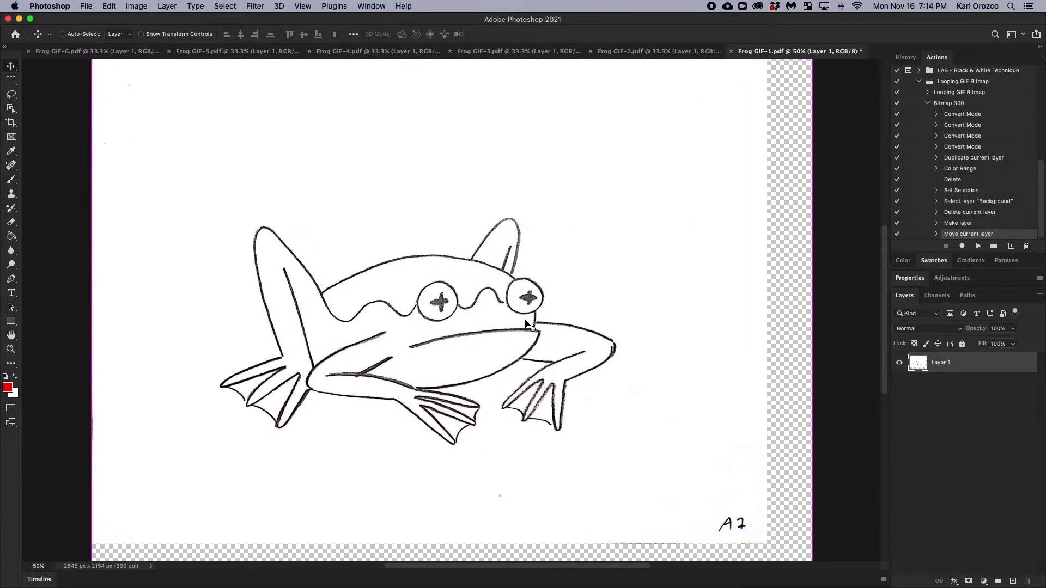
key(super+plus)
key(super+plus)
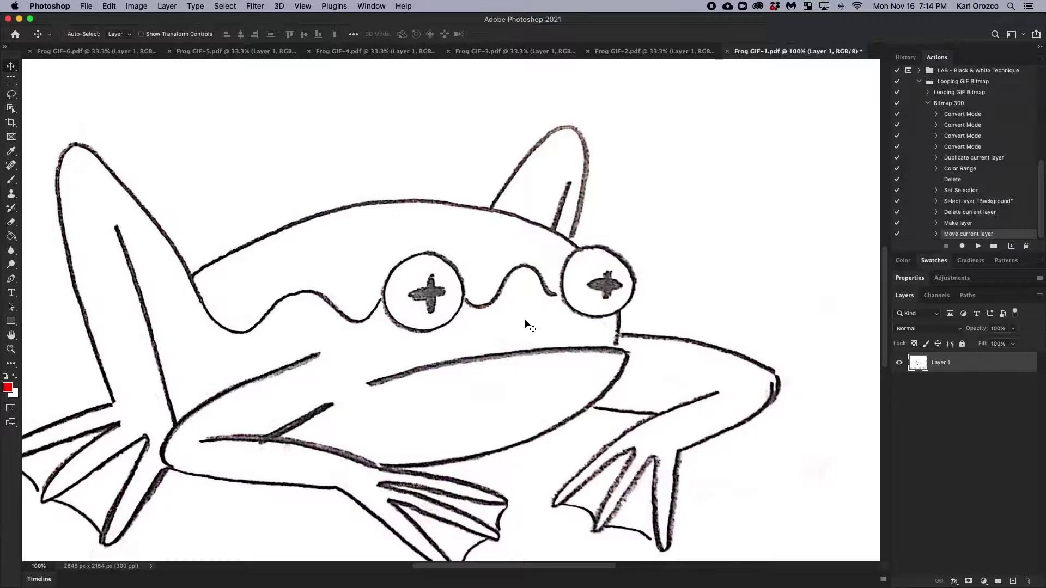
Step: Examine the whole scanned frog page and its pencil outlines at fit-to-window, 100% and about 80% magnification
key(super+0)
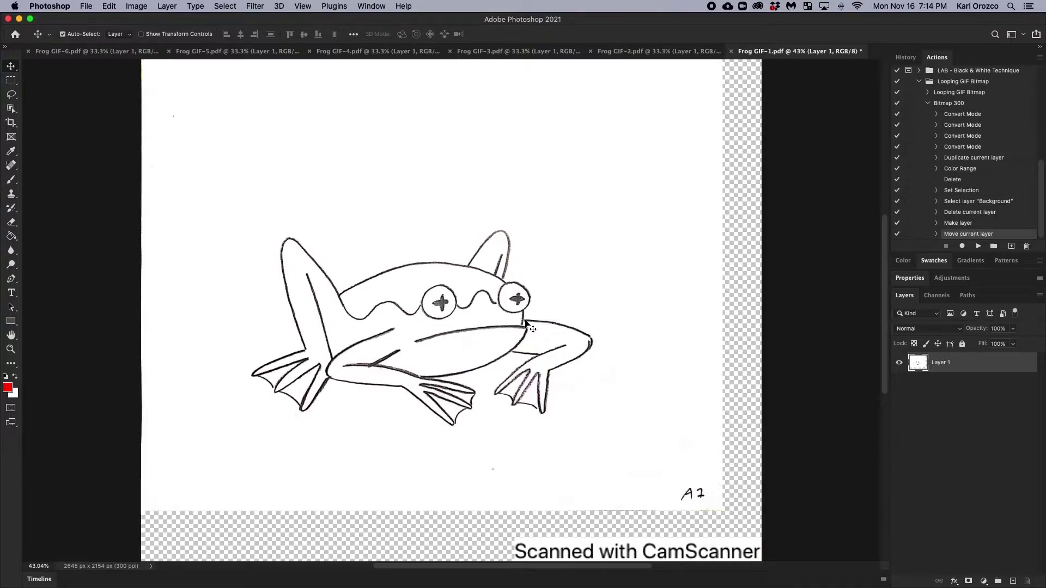
key(super+1)
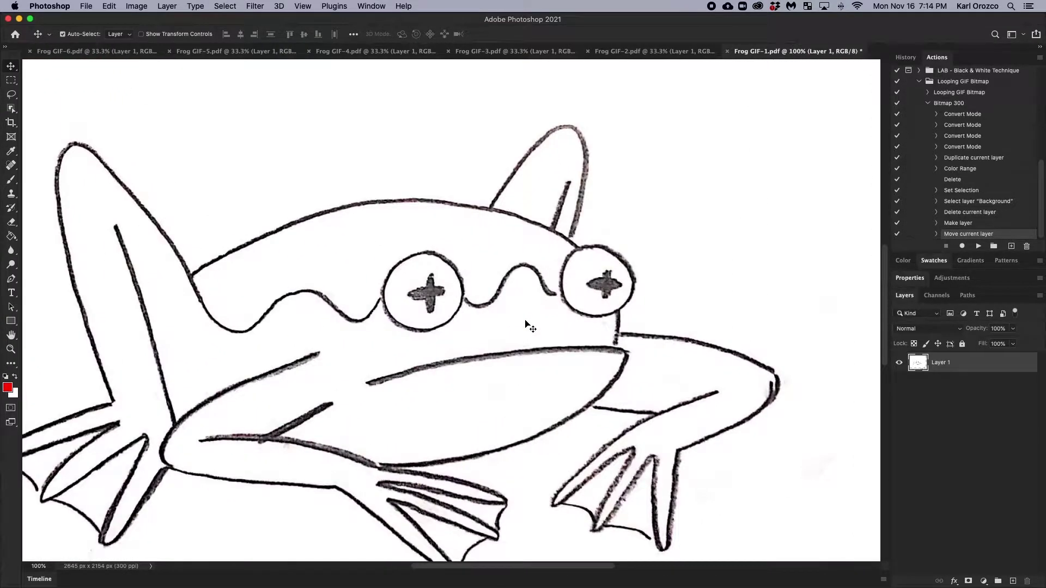
scroll(525, 324, down, 5)
scroll(525, 325, up, 5)
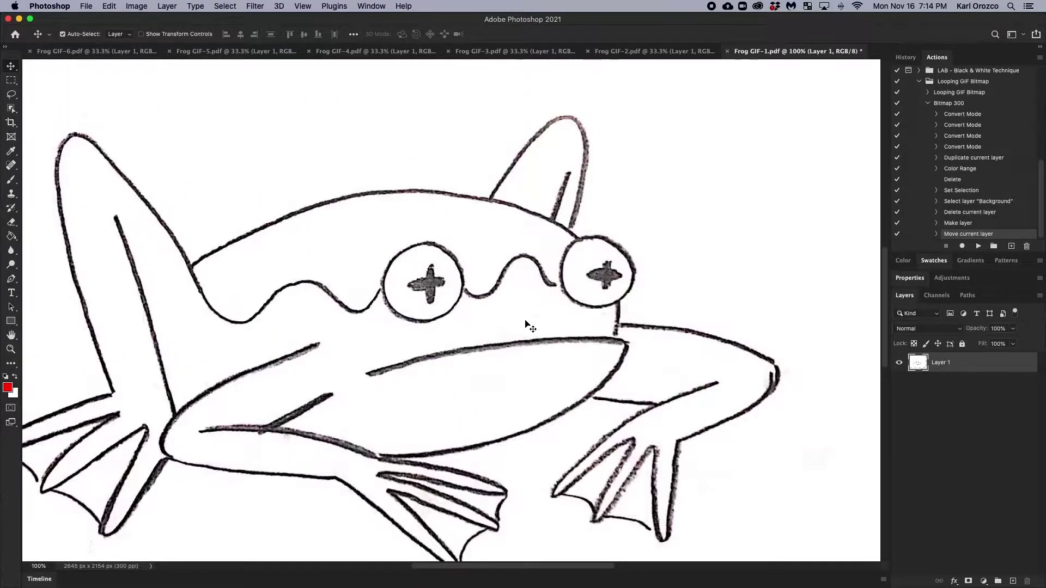
scroll(530, 327, down, 3)
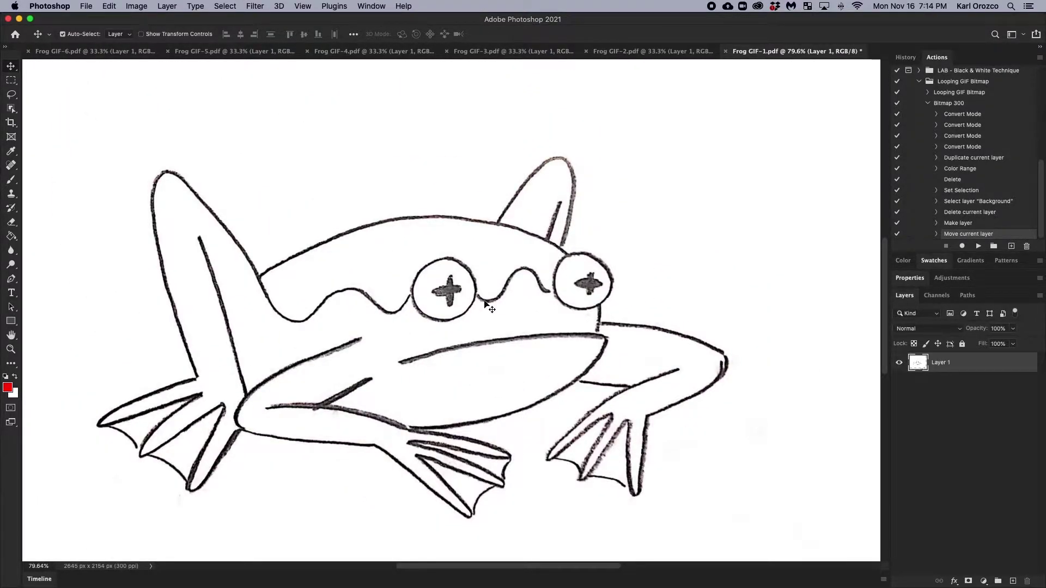
click(150, 6)
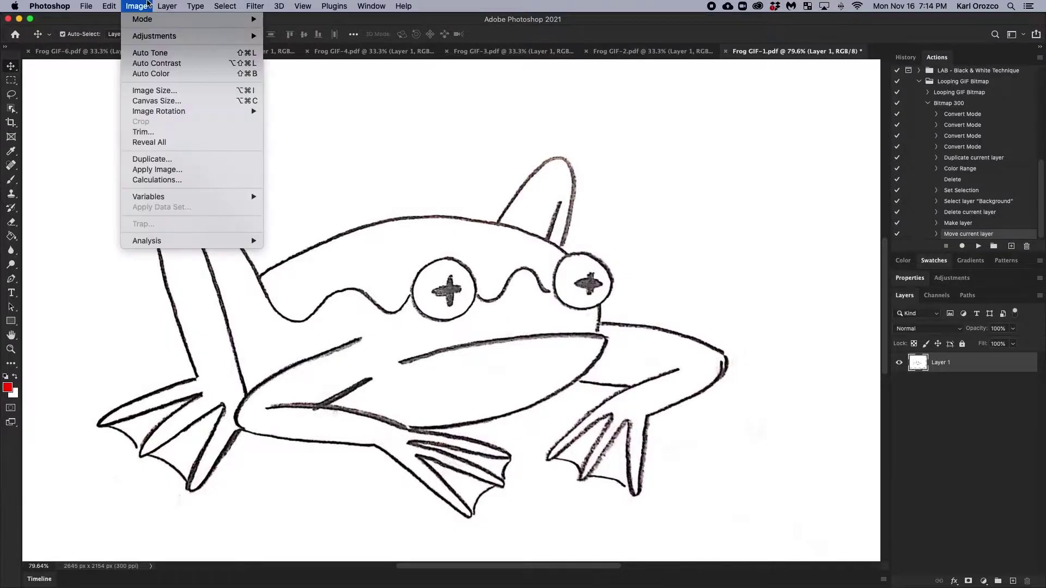
mouse_move(162, 6)
mouse_move(114, 3)
click(588, 247)
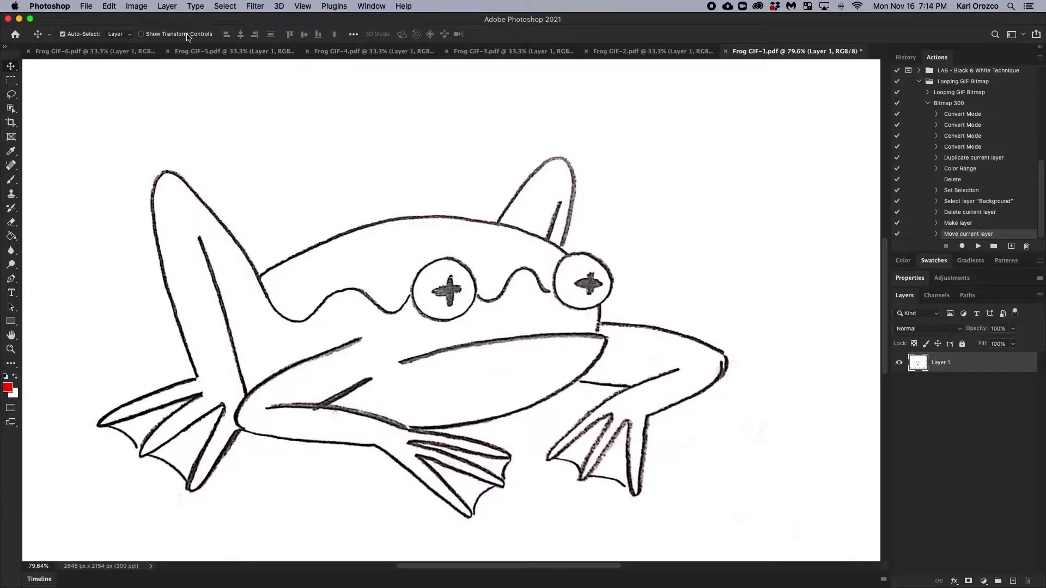
Step: Apply a Levels adjustment to the frog scan with the input black level at 202 and the white level at 239
click(136, 6)
mouse_move(150, 33)
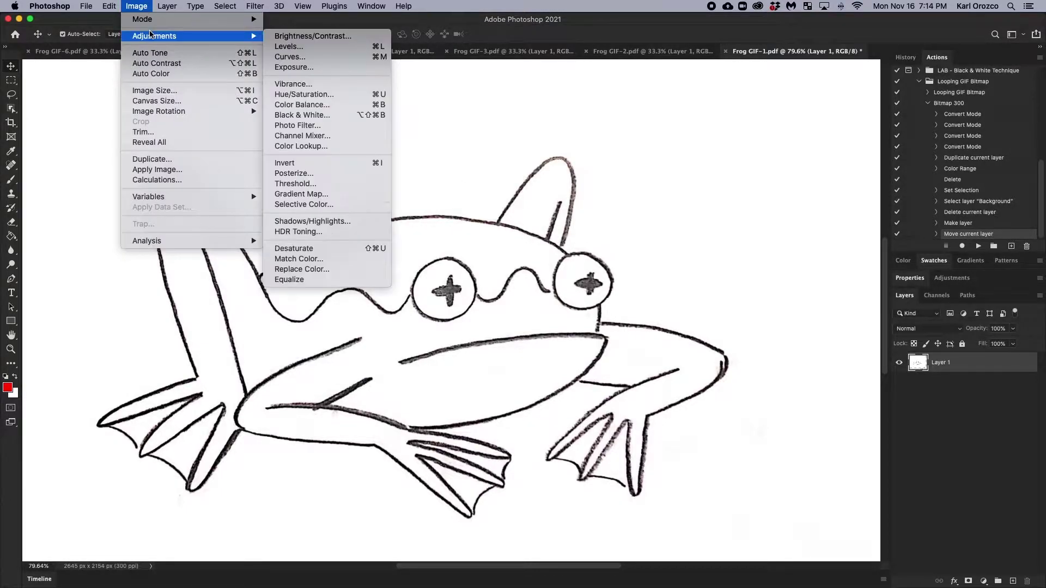
click(345, 48)
drag(740, 104, 633, 119)
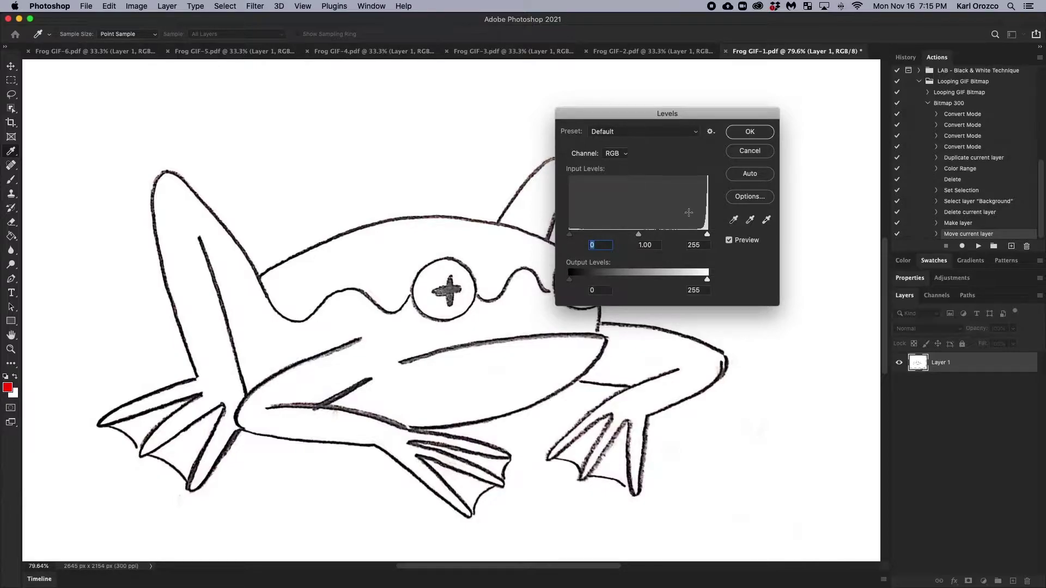
click(570, 236)
drag(707, 235, 725, 234)
mouse_move(569, 234)
mouse_down()
mouse_move(594, 236)
mouse_move(573, 238)
mouse_up()
drag(569, 238, 679, 238)
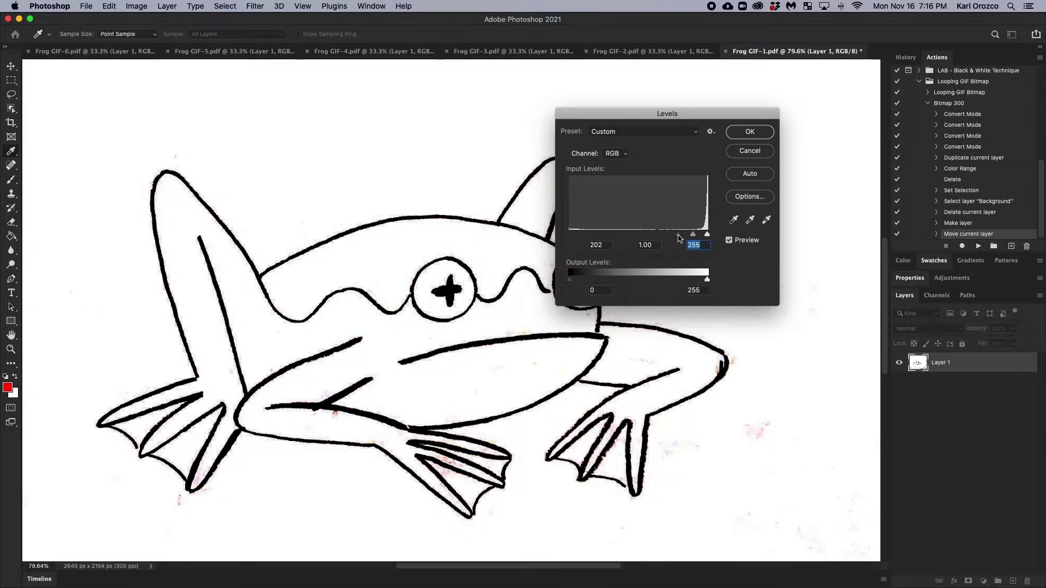
click(679, 238)
drag(707, 235, 699, 236)
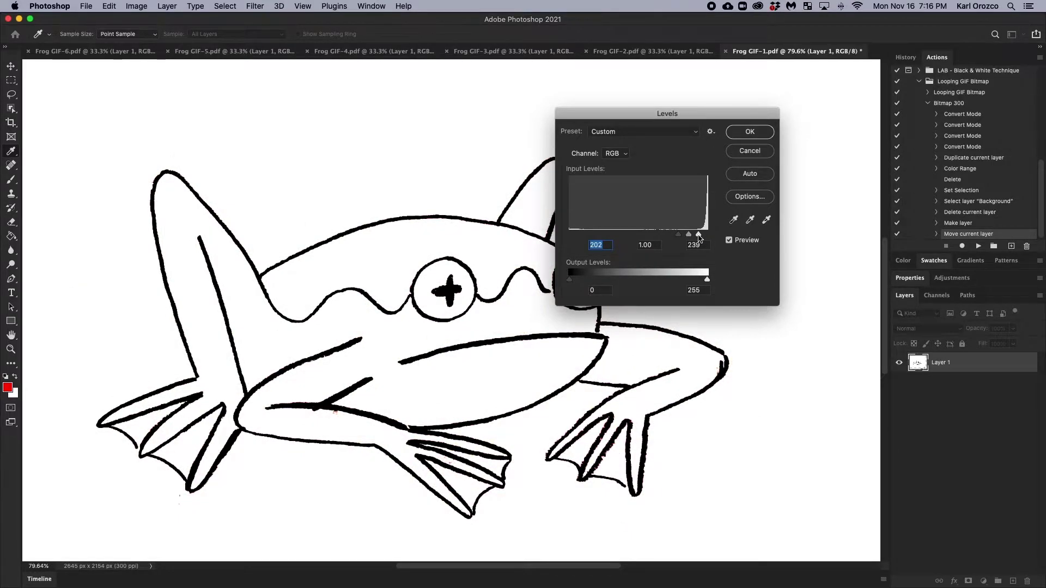
click(749, 132)
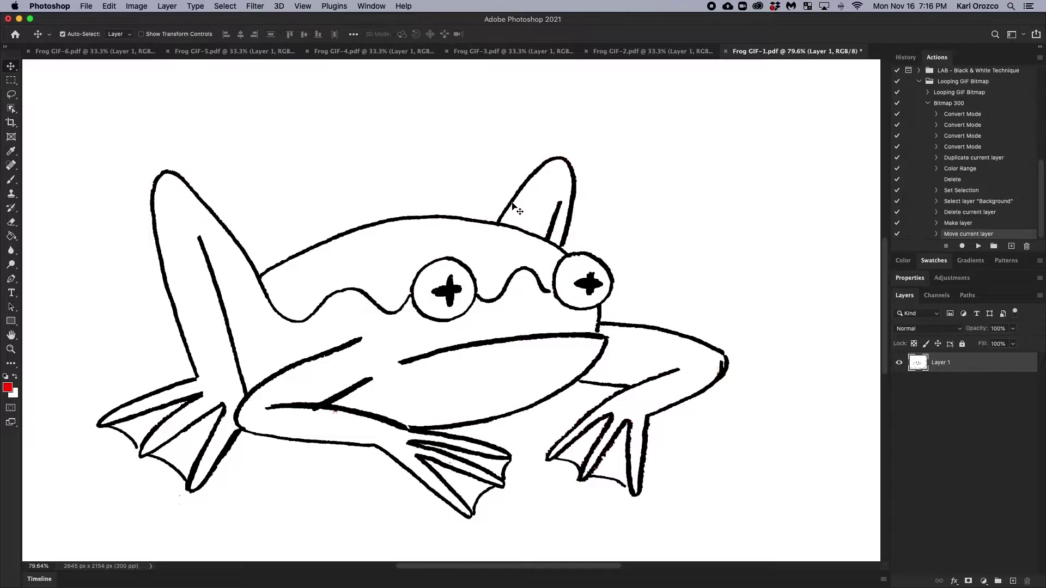
Step: Choose the Brush tool, restore the default black and white colours, and make white the foreground colour
key(super+0)
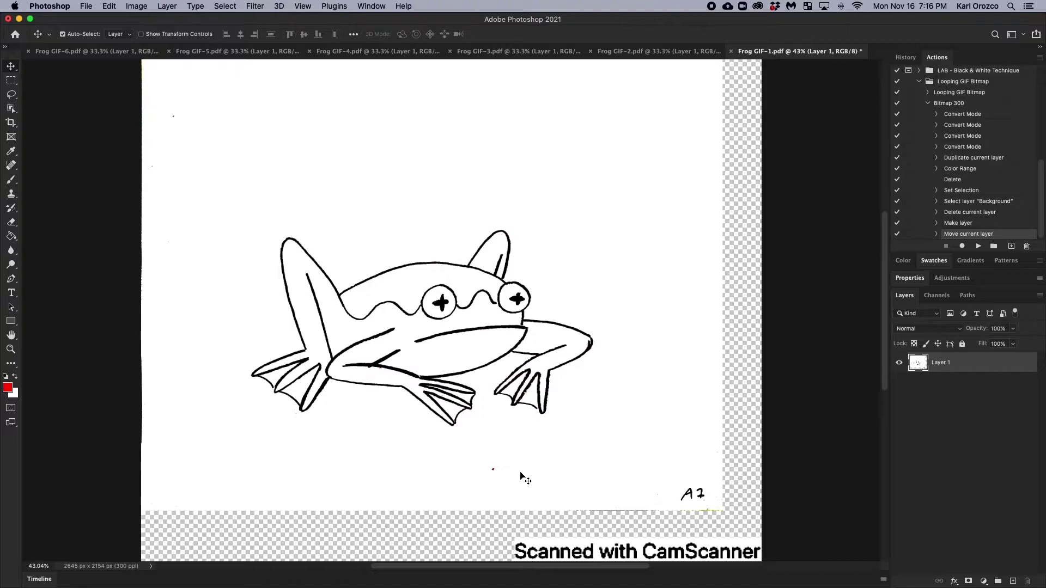
scroll(521, 484, up, 5)
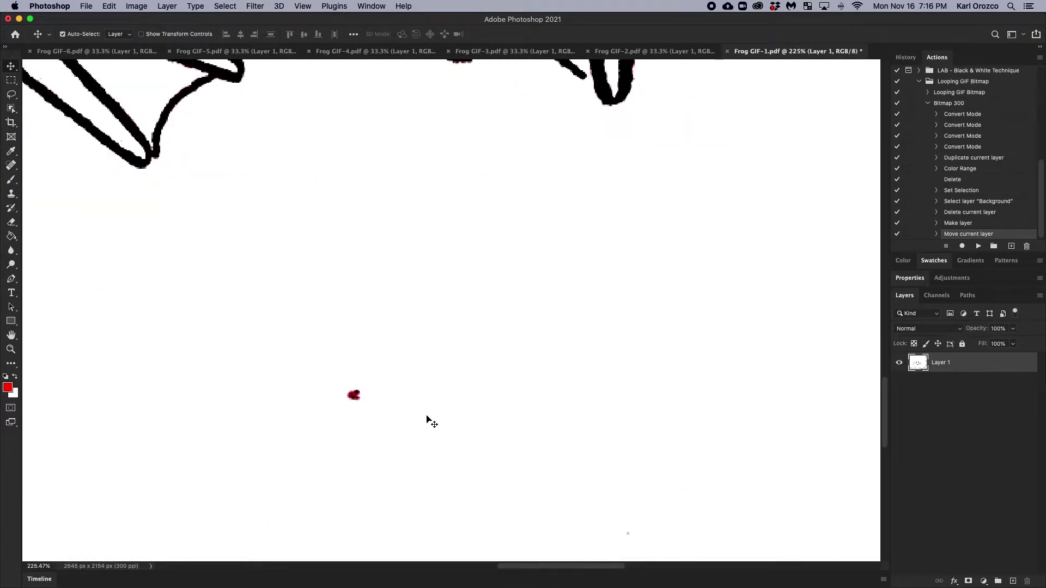
key(b)
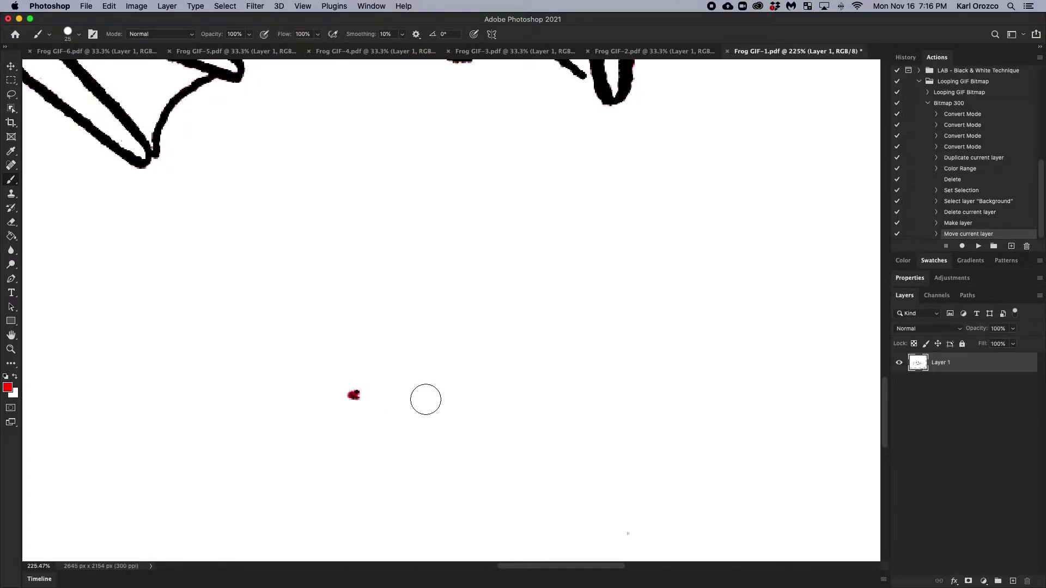
key(d)
click(16, 398)
click(648, 240)
click(15, 377)
click(15, 377)
click(16, 379)
click(15, 379)
click(15, 379)
Step: Paint out in white the stray specks below the frog, along the page's left edge and in its upper-left area
drag(365, 396, 334, 397)
scroll(348, 393, down, 5)
scroll(637, 470, down, 4)
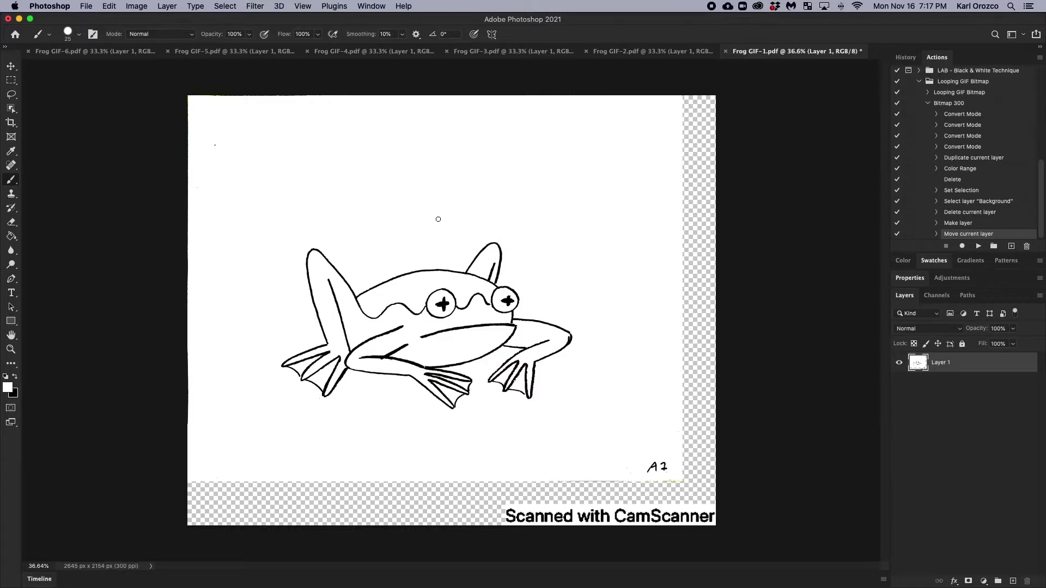
drag(187, 119, 188, 128)
click(215, 145)
Step: Delete the Looping GIF Bitmap action set
scroll(960, 240, up, 5)
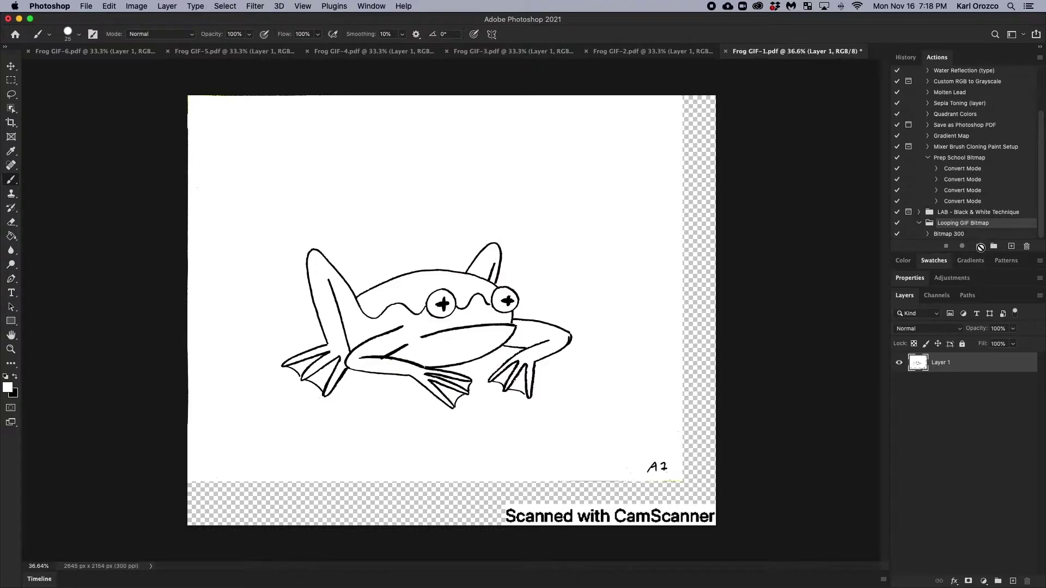
click(1026, 246)
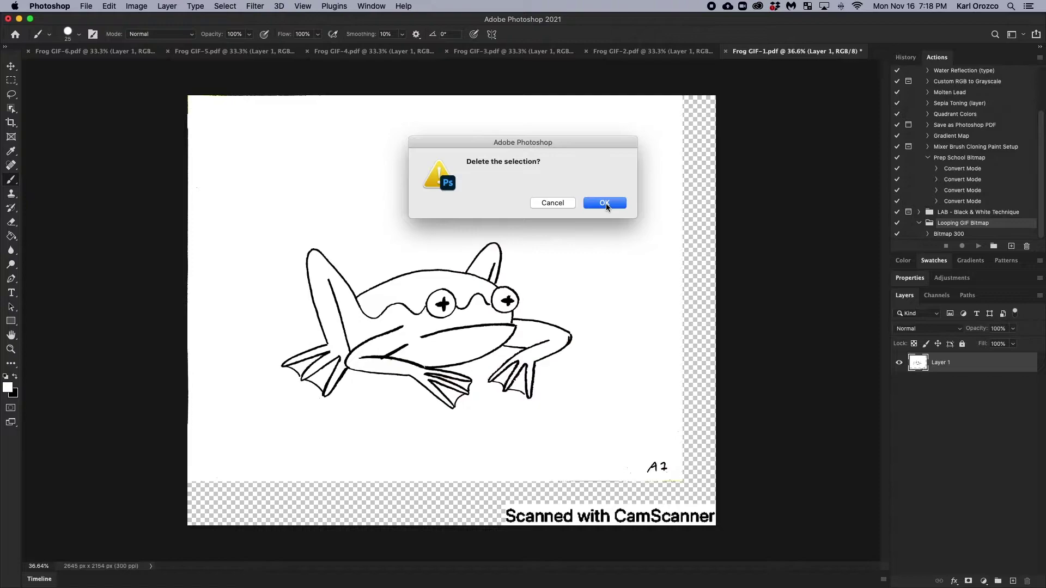
click(604, 203)
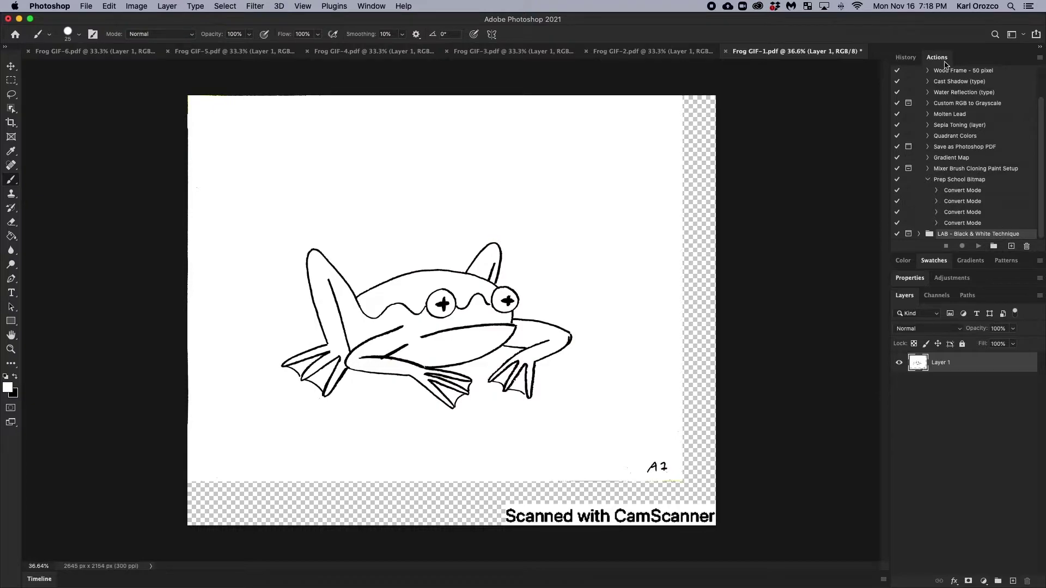
Step: Look briefly at the history, return to the actions, and hide and redisplay the Actions panel
click(906, 57)
click(938, 58)
click(371, 6)
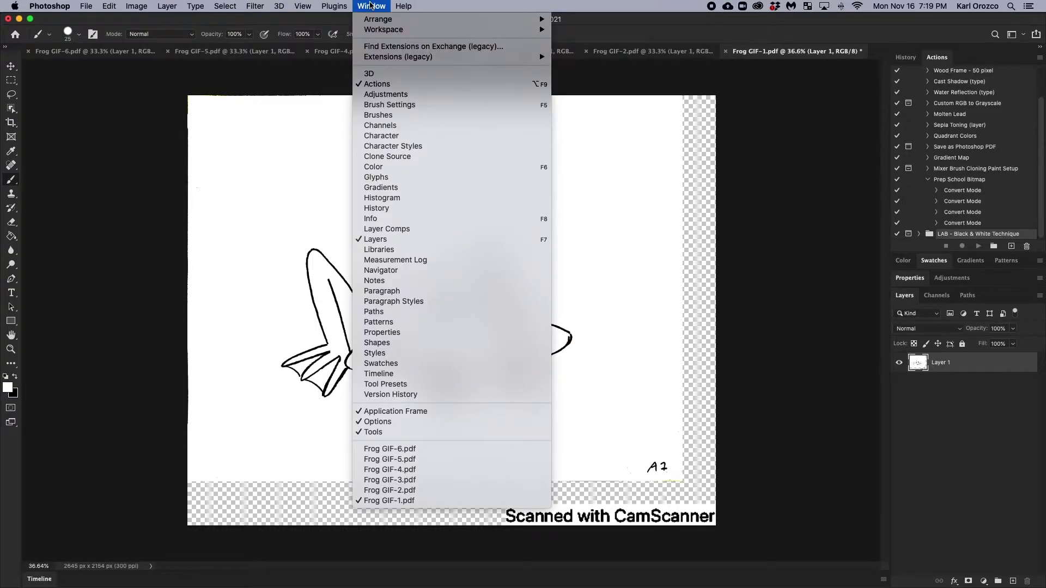
click(383, 84)
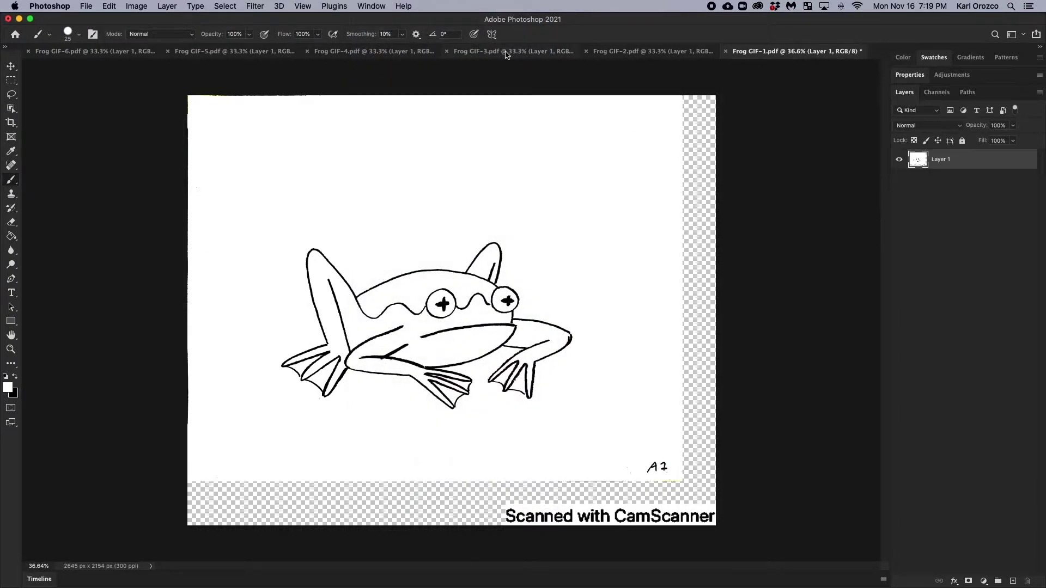
click(383, 6)
click(377, 84)
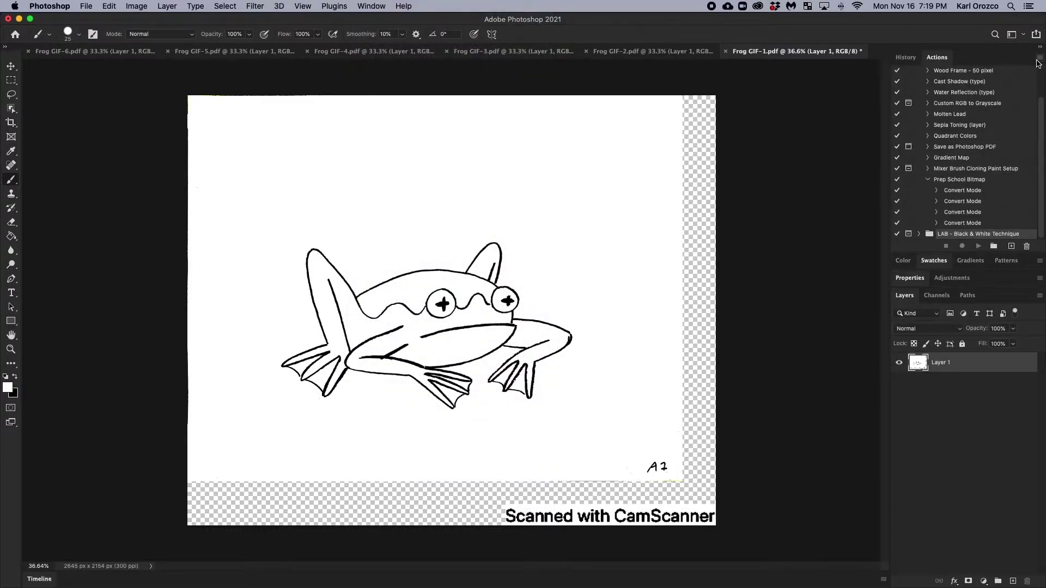
Step: Load the action file Looping GIF Bitmap.atn from the 00 Project File folder inside Looping GIF on the Desktop
click(1039, 59)
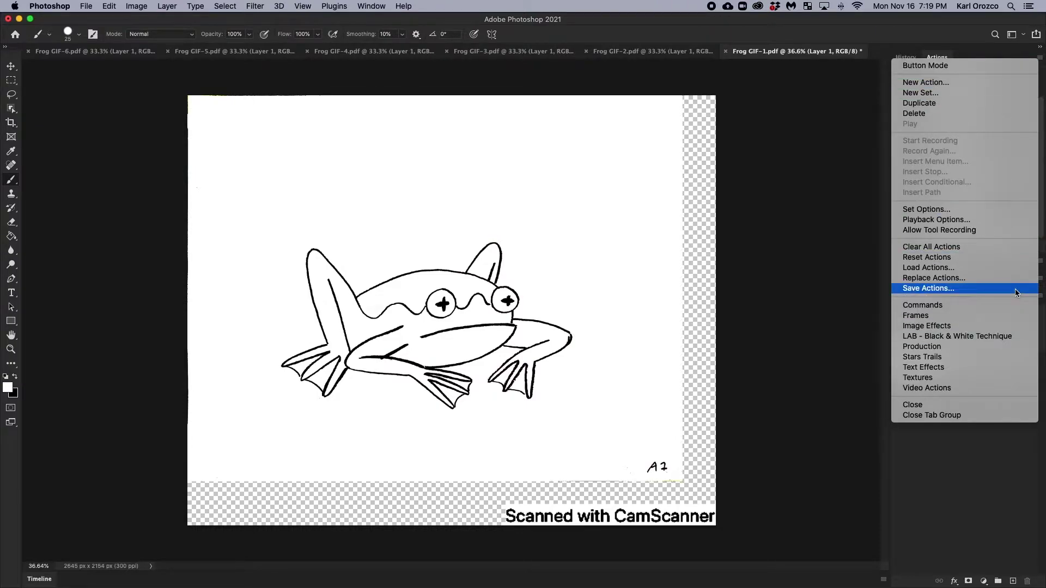
click(965, 273)
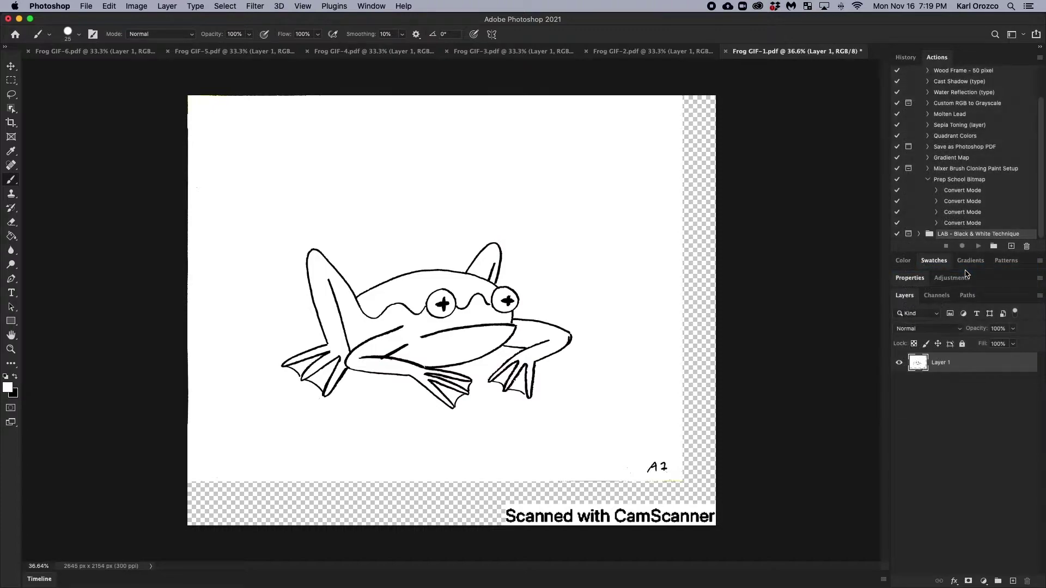
drag(419, 116, 535, 154)
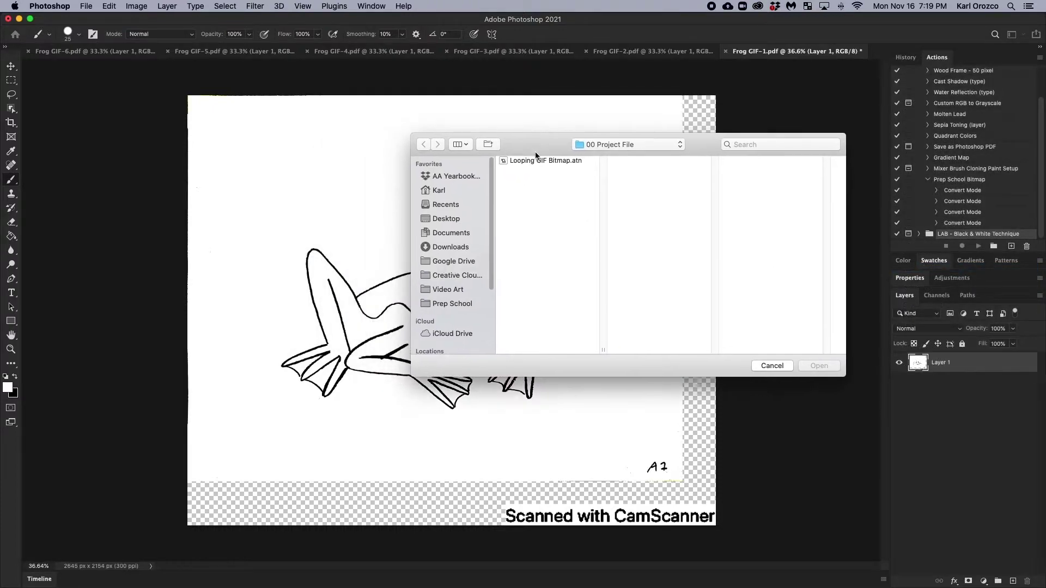
click(626, 149)
click(616, 155)
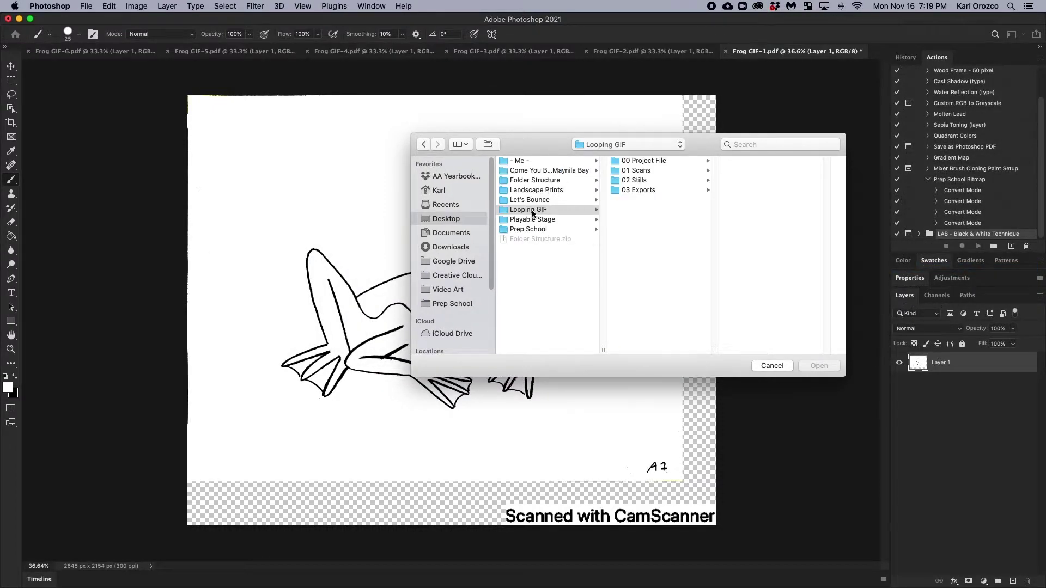
click(641, 162)
click(746, 159)
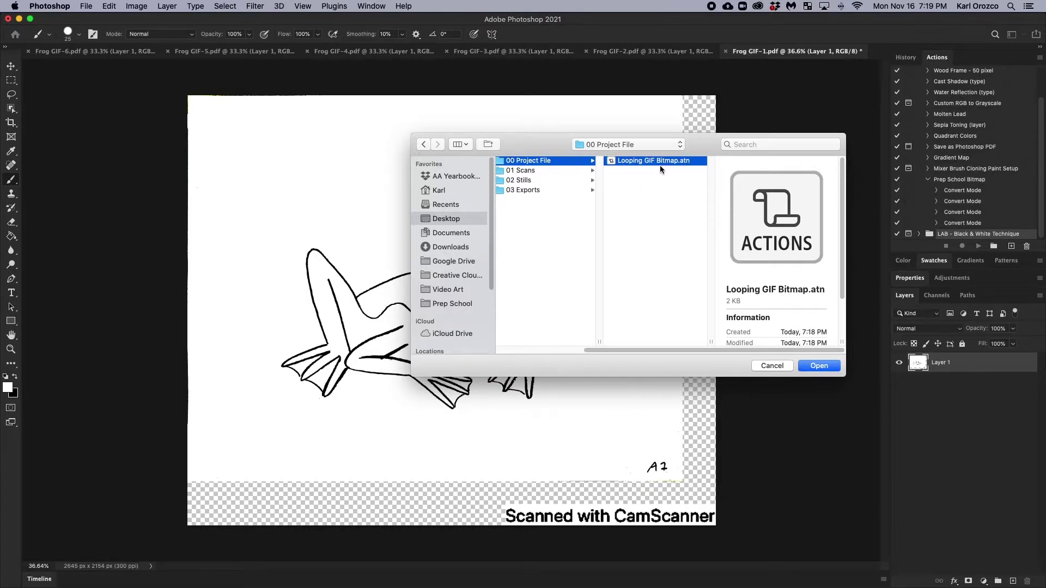
click(820, 368)
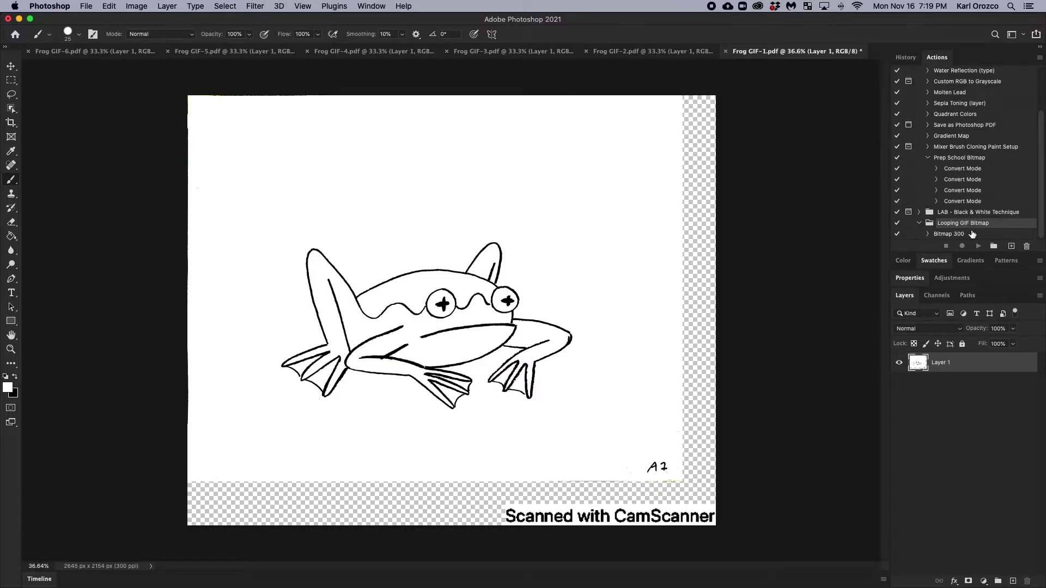
Step: Expand the Bitmap 300 action to review its commands and run it on Frog GIF-1.pdf
click(976, 235)
click(928, 233)
scroll(950, 225, down, 3)
scroll(950, 224, down, 2)
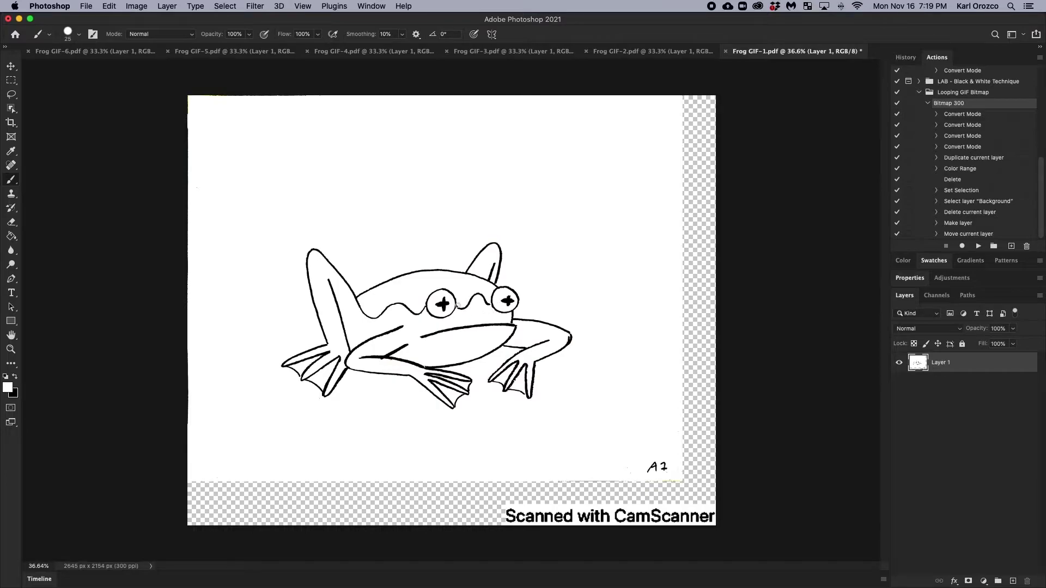
scroll(462, 300, up, 10)
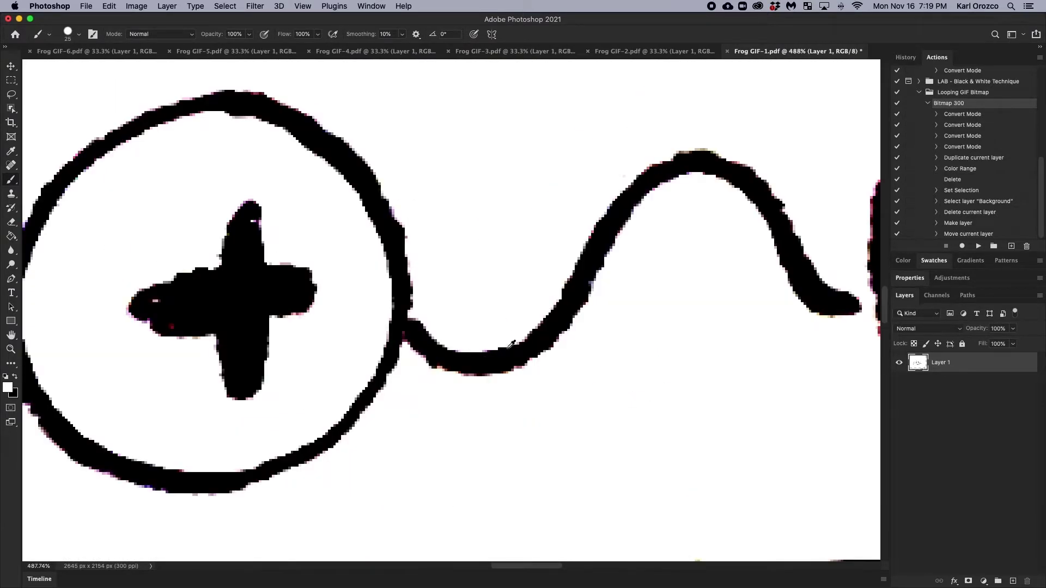
scroll(391, 262, down, 10)
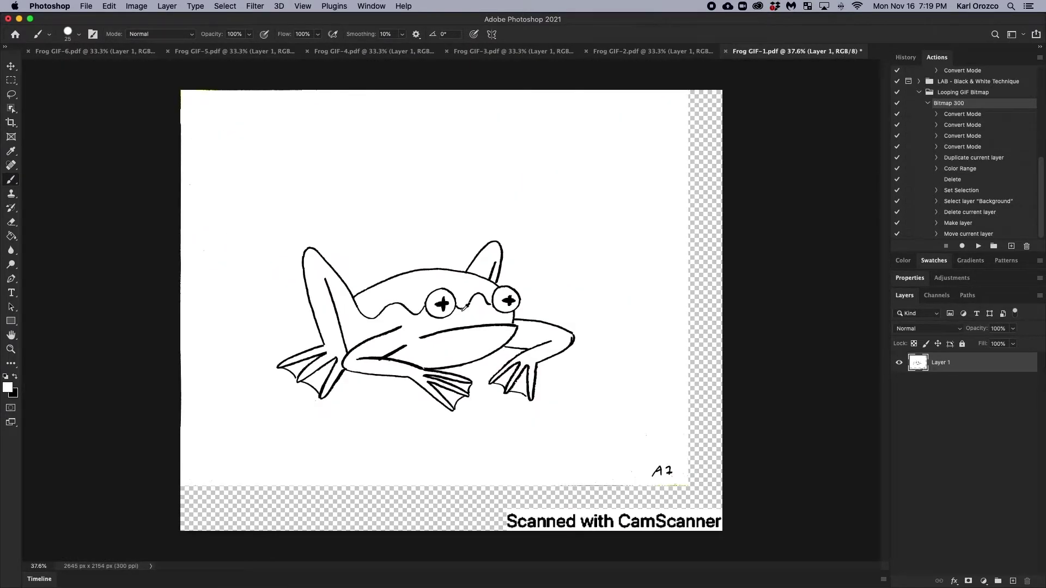
scroll(462, 311, down, 1)
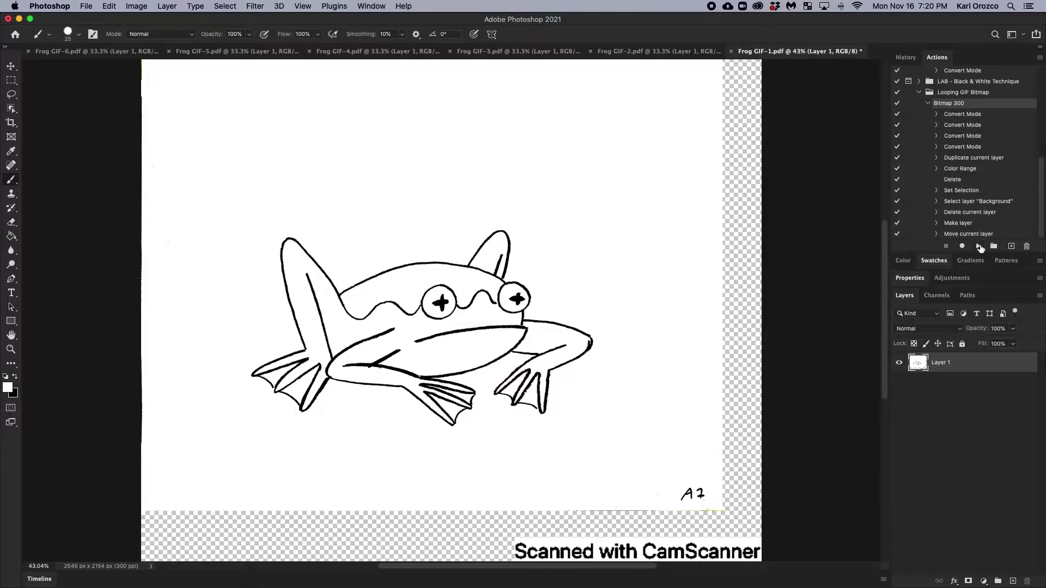
click(980, 247)
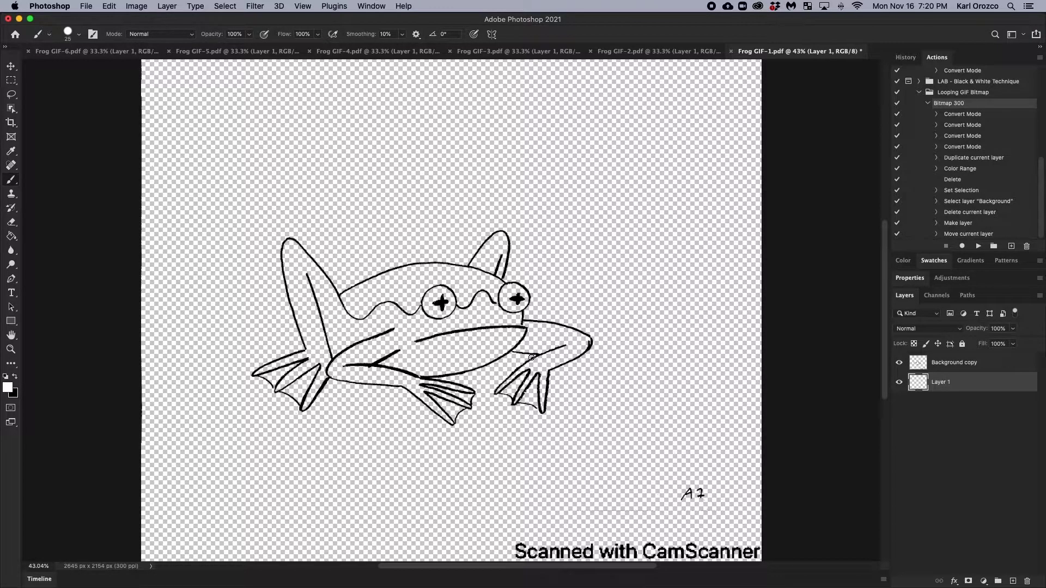
Step: Examine the frog's bitmap outlines around the foot and leg at about 779% magnification
alt+scroll(533, 388, up, 10)
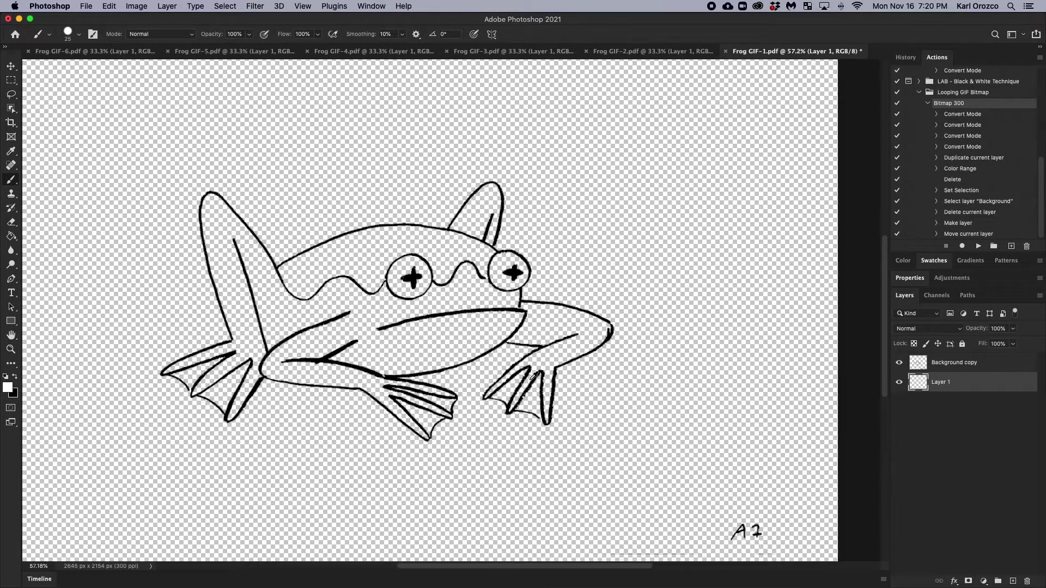
scroll(532, 376, up, 2)
scroll(445, 325, down, 2)
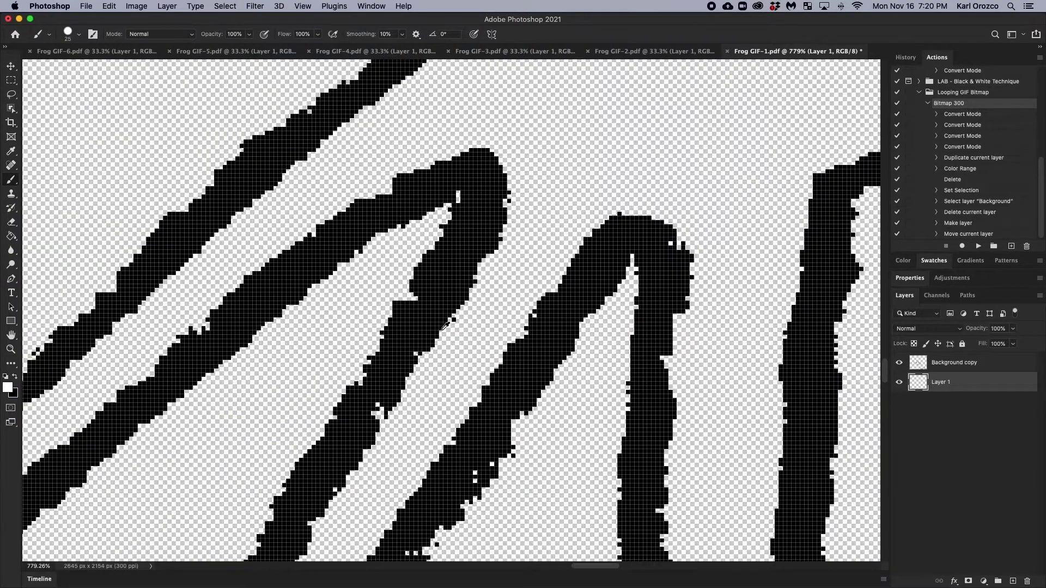
scroll(376, 249, up, 5)
scroll(364, 245, up, 10)
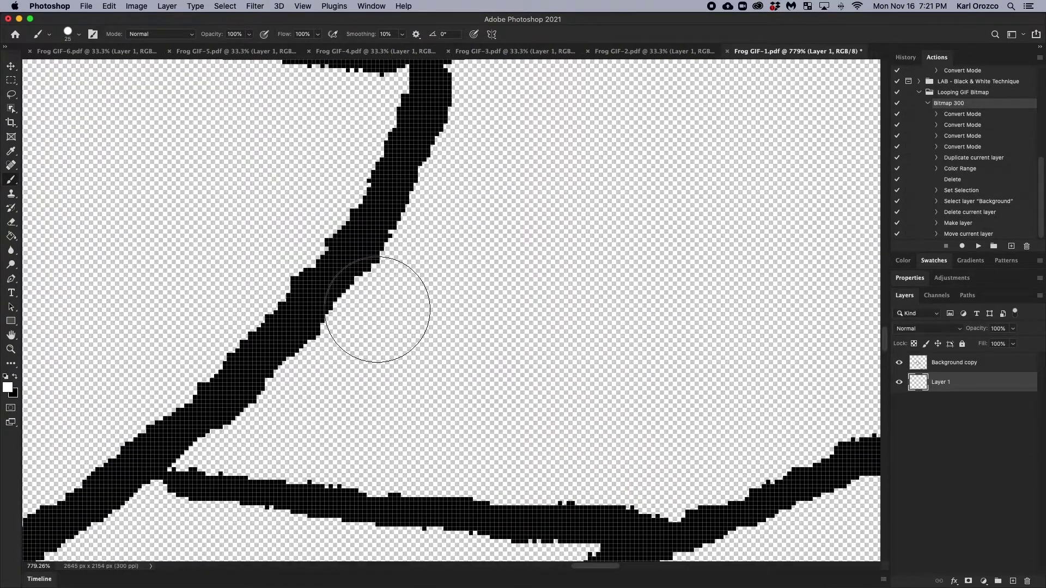
Step: Examine the bitmap outlines around the frog's leg, eyes, mouth line and knee up close, and return to the whole drawing
scroll(381, 314, up, 10)
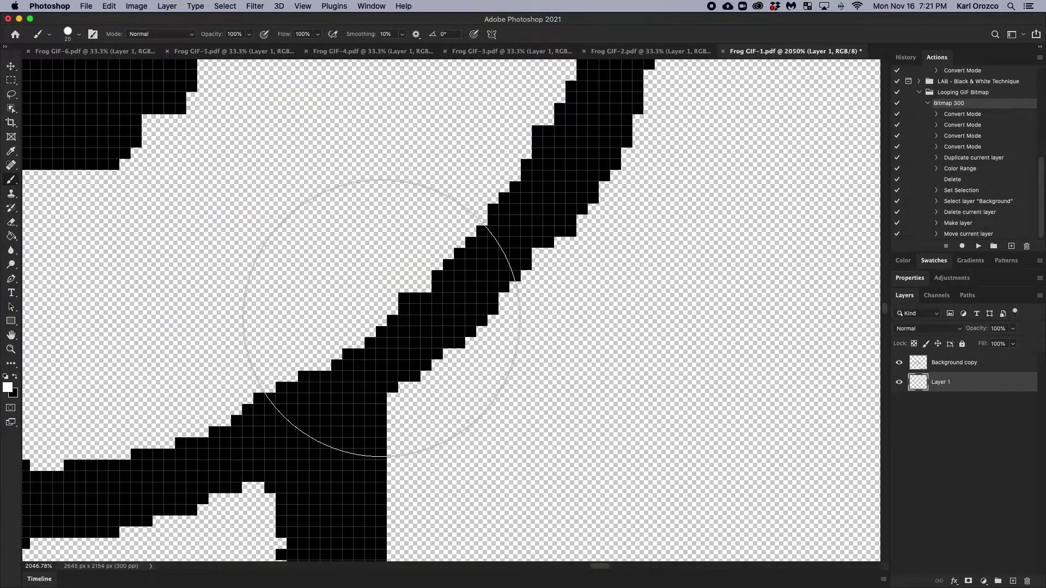
scroll(381, 318, up, 10)
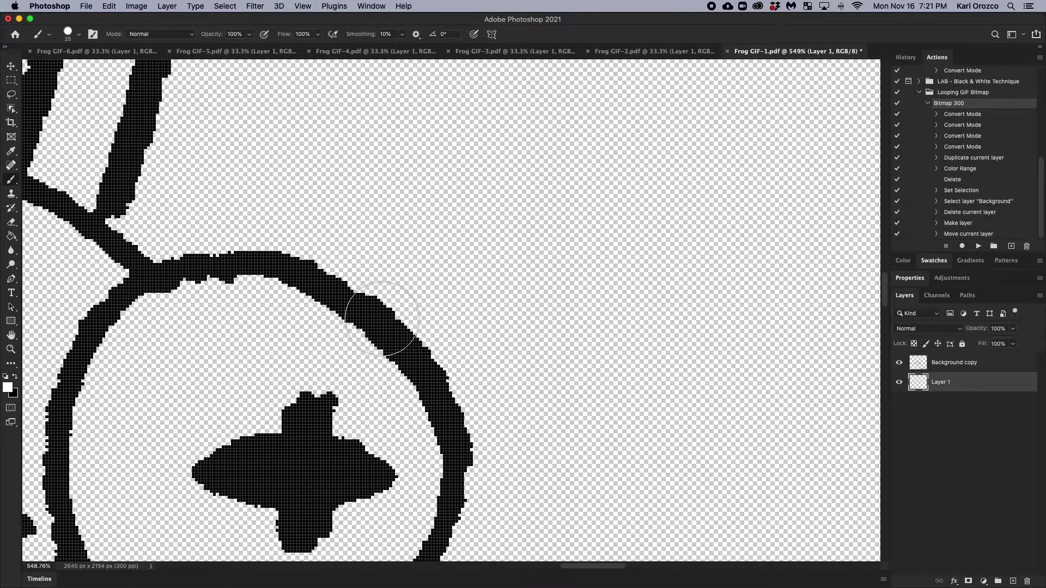
scroll(383, 321, left, 10)
scroll(383, 322, left, 10)
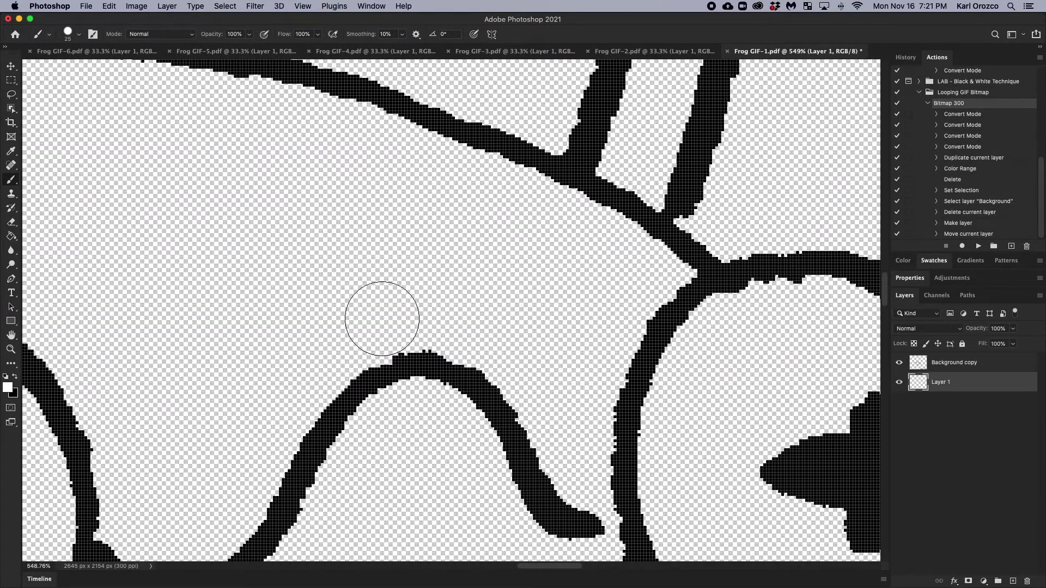
scroll(381, 316, up, 10)
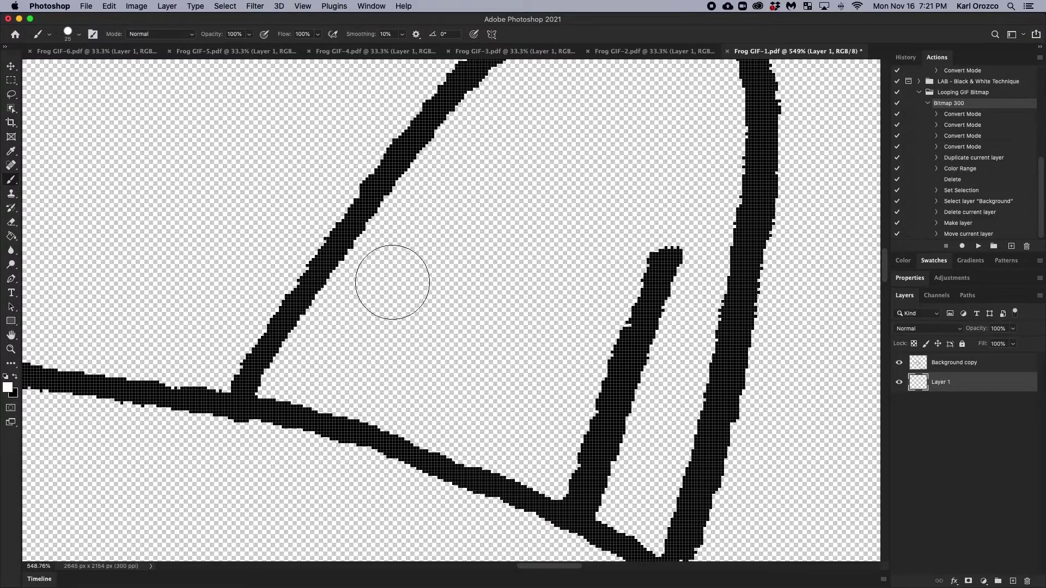
scroll(401, 269, down, 10)
scroll(392, 305, up, 15)
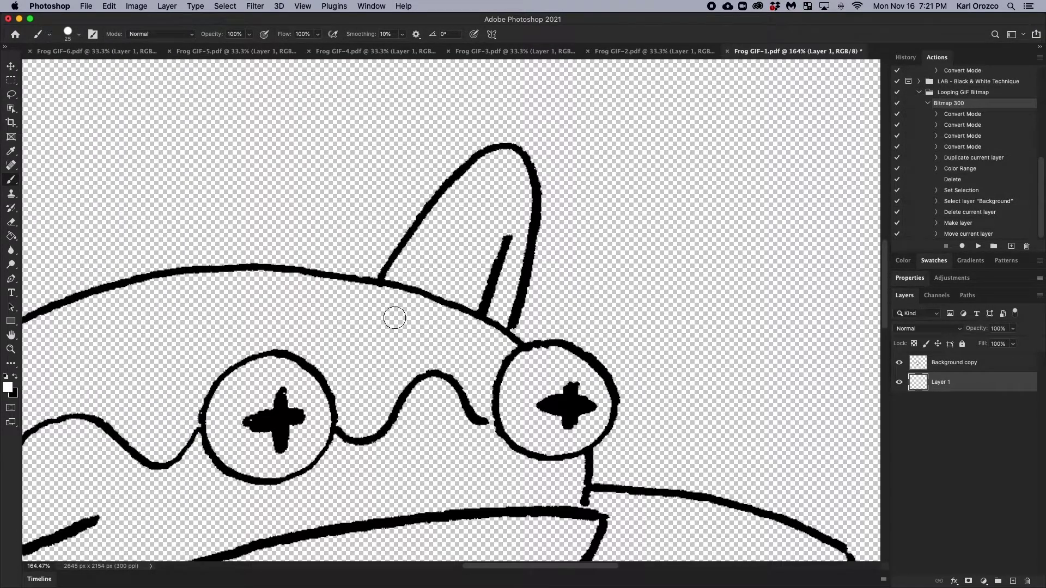
scroll(463, 353, down, 15)
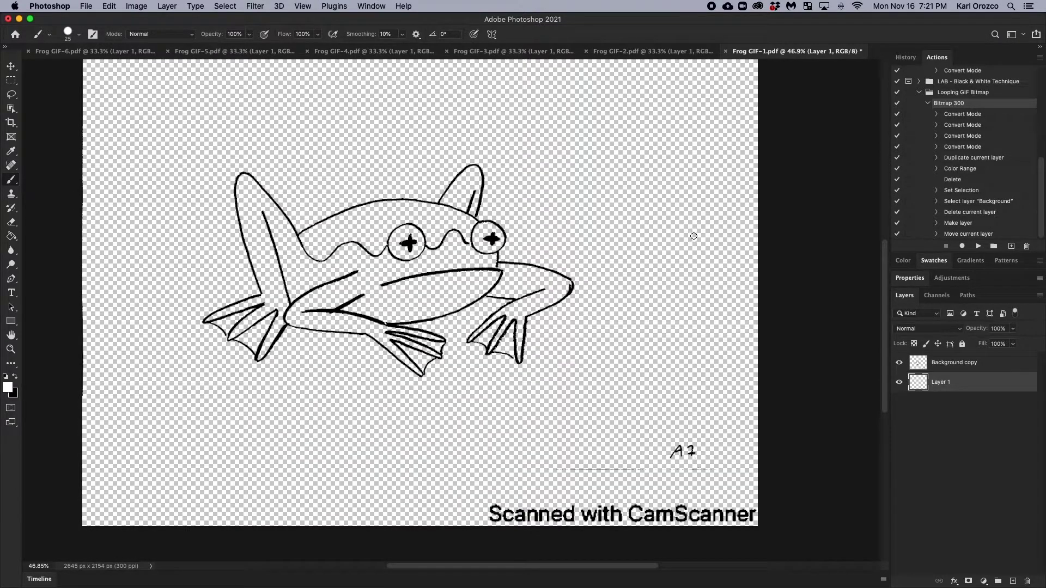
Step: Compare the Background copy and Layer 1 layers, hide and redisplay the line art, and leave Background copy active
click(950, 366)
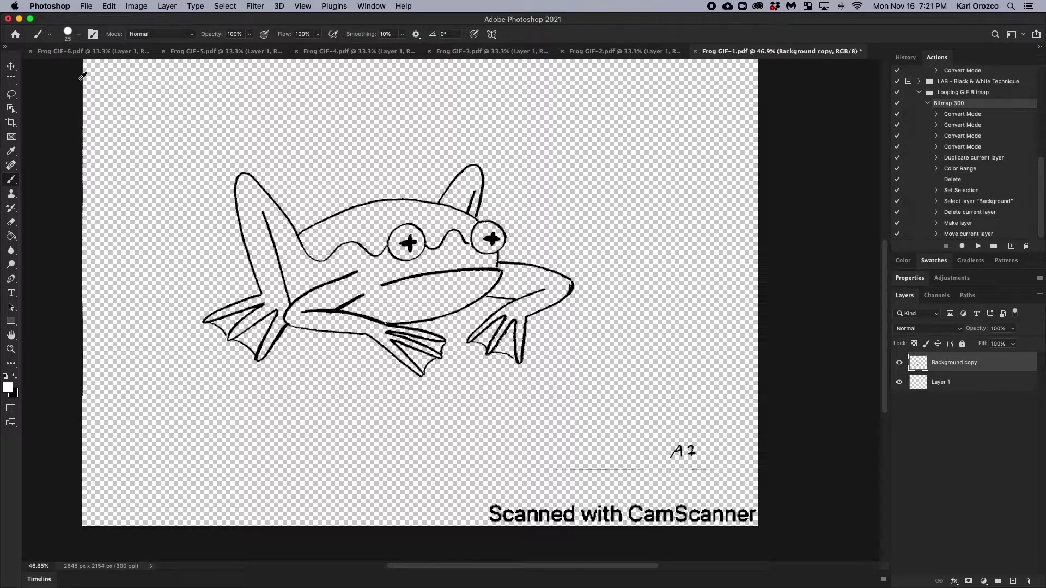
click(966, 391)
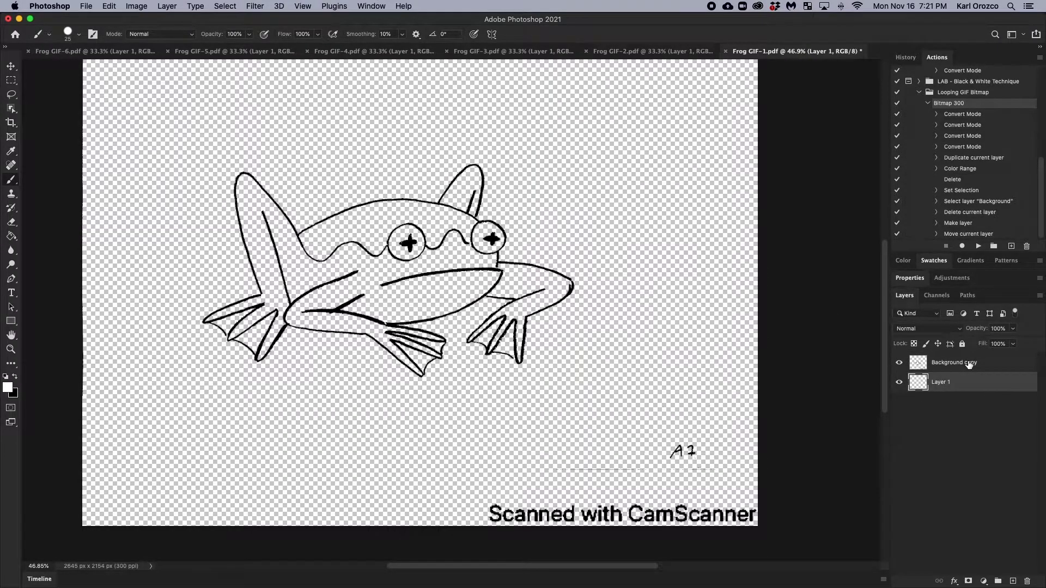
click(968, 364)
click(962, 387)
click(963, 369)
click(965, 382)
click(966, 366)
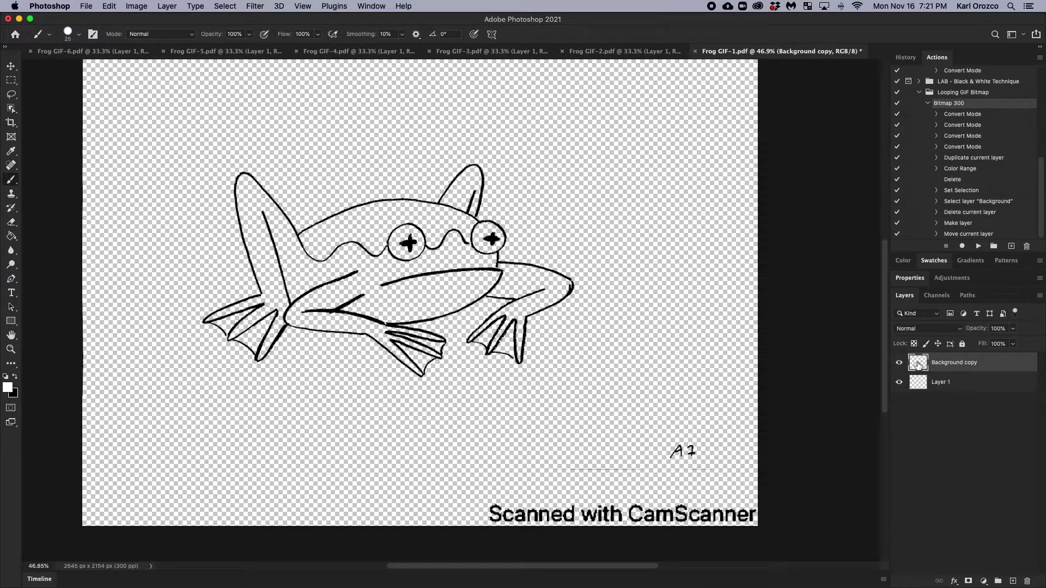
click(899, 364)
click(899, 365)
click(947, 383)
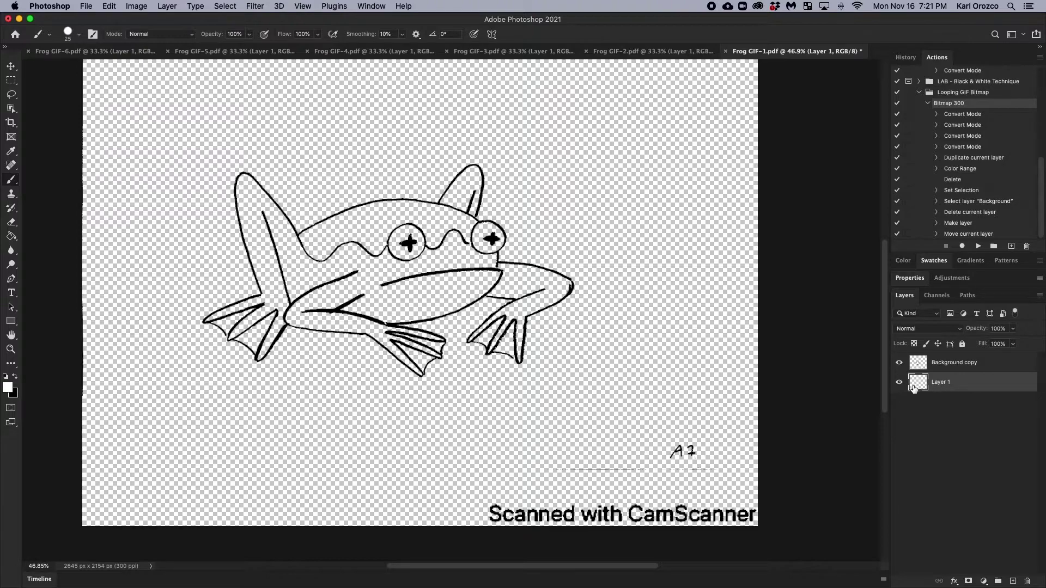
click(955, 369)
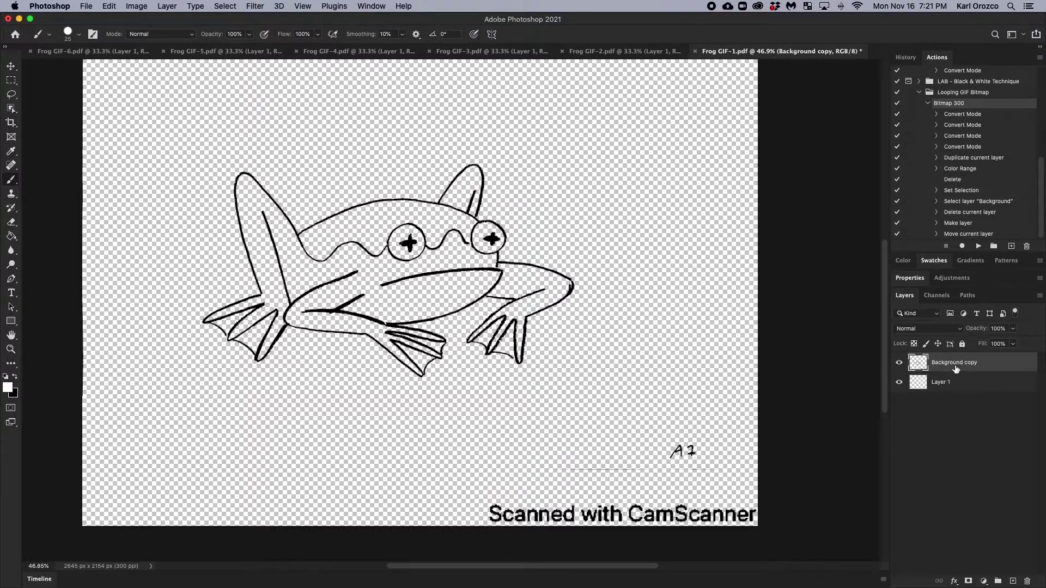
Step: Bring the frog's body into close view and activate the Paint Bucket tool from the Gradient tool group
scroll(302, 246, up, 2)
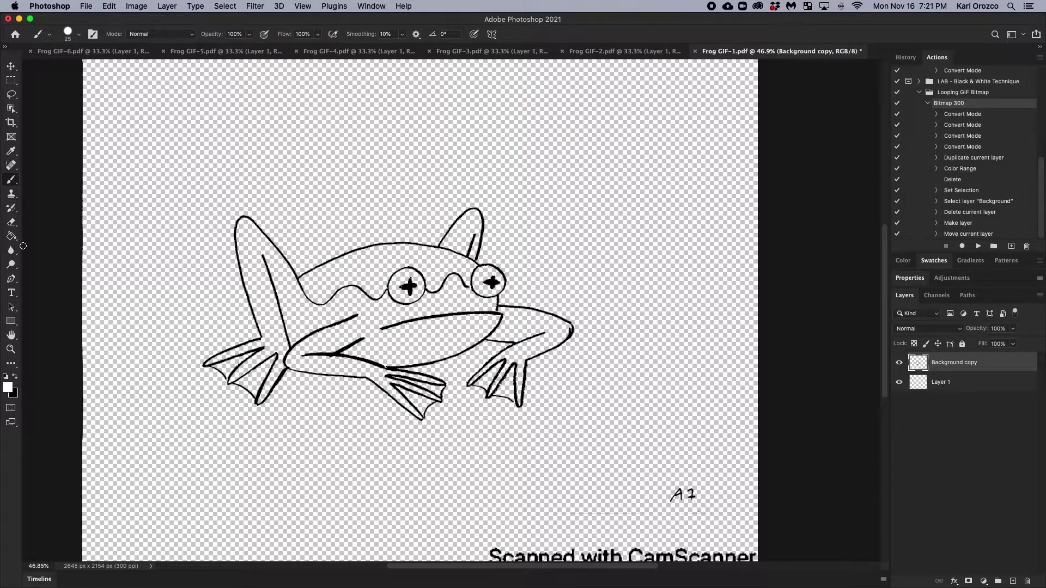
scroll(368, 295, up, 1)
scroll(368, 293, up, 4)
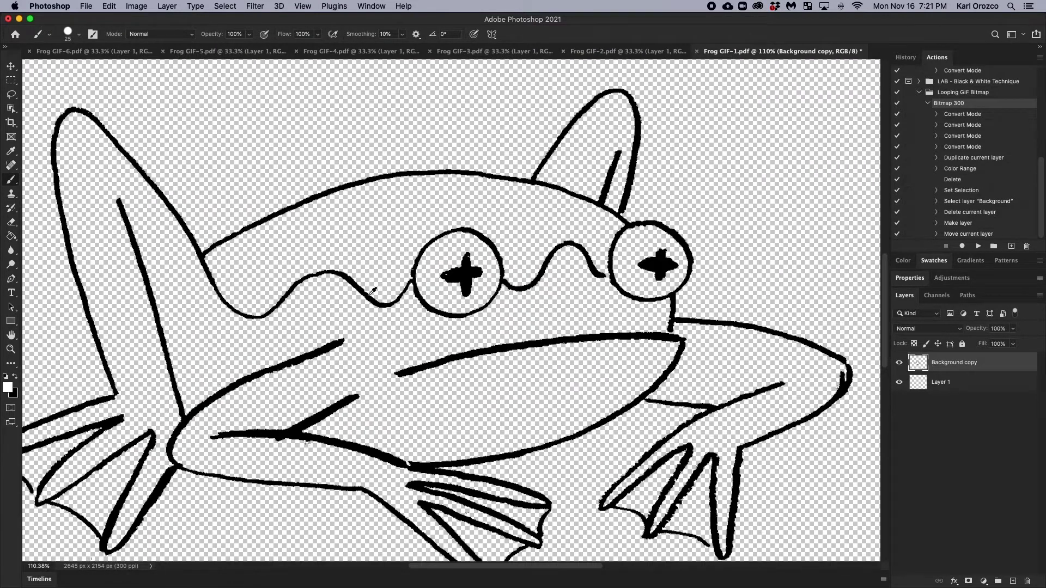
click(12, 238)
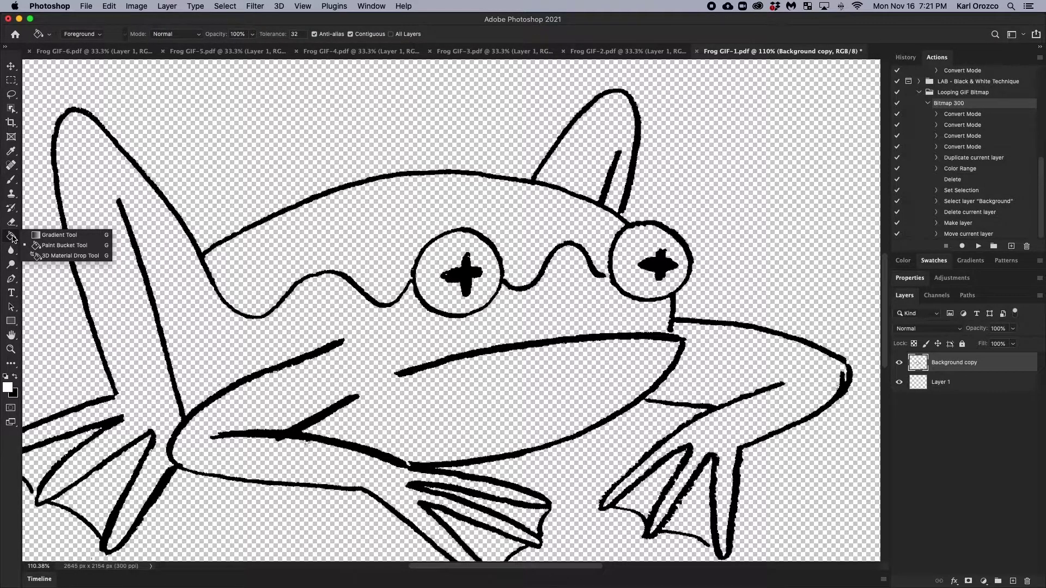
click(38, 234)
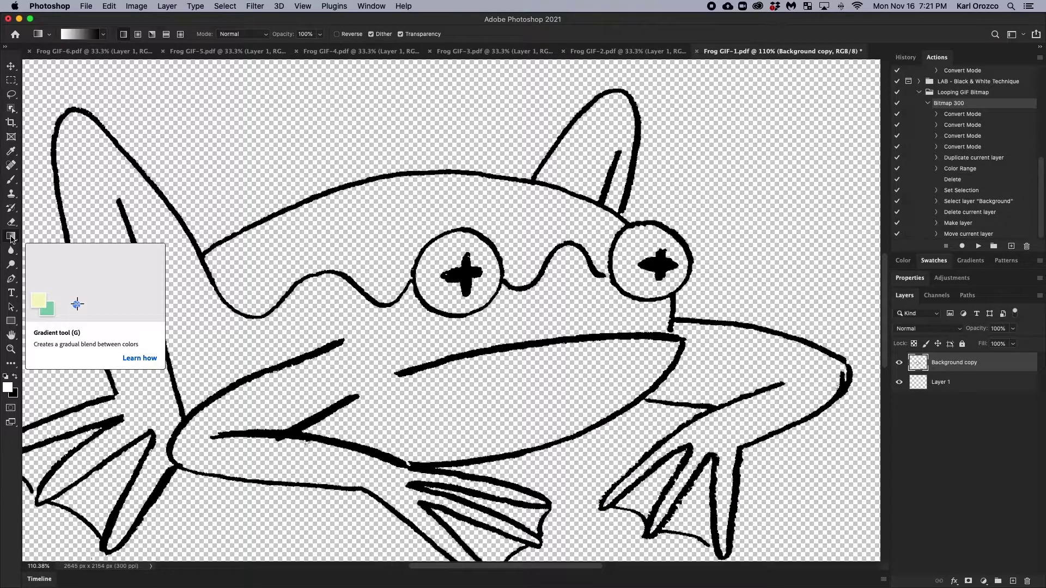
click(12, 237)
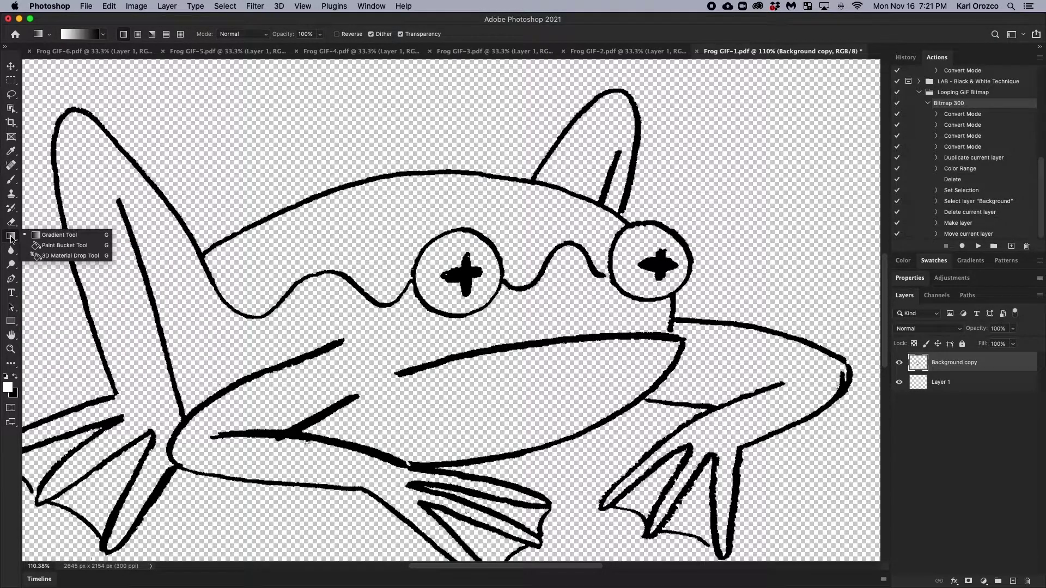
click(62, 250)
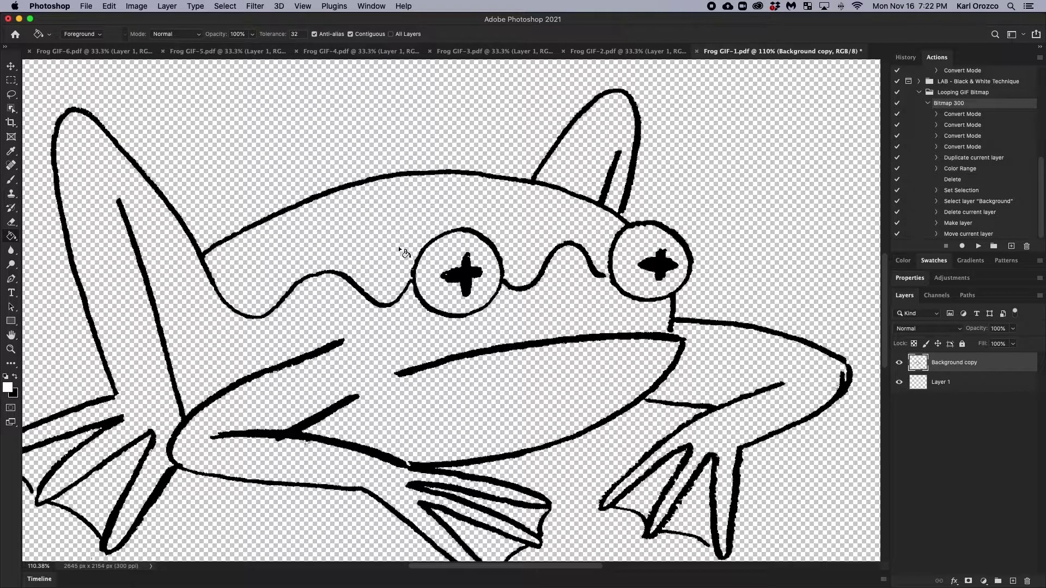
Step: Set the foreground colour to orange #ff9a18
click(8, 387)
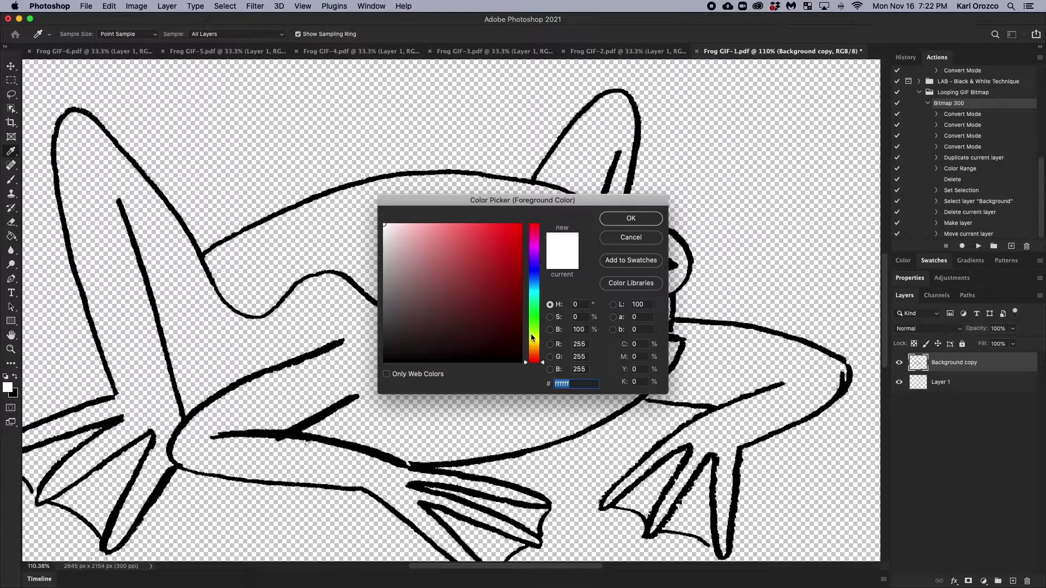
drag(536, 338, 536, 349)
drag(506, 225, 509, 220)
click(630, 218)
Step: Try filling both of the frog's eyes with orange on the Background copy layer, and undo both fills
key(g)
click(439, 268)
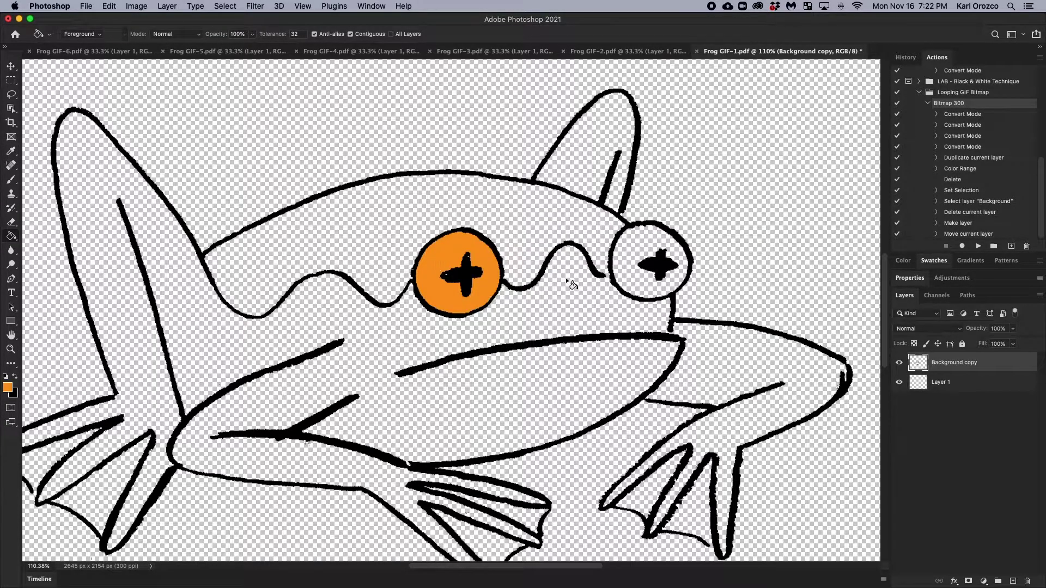
click(641, 246)
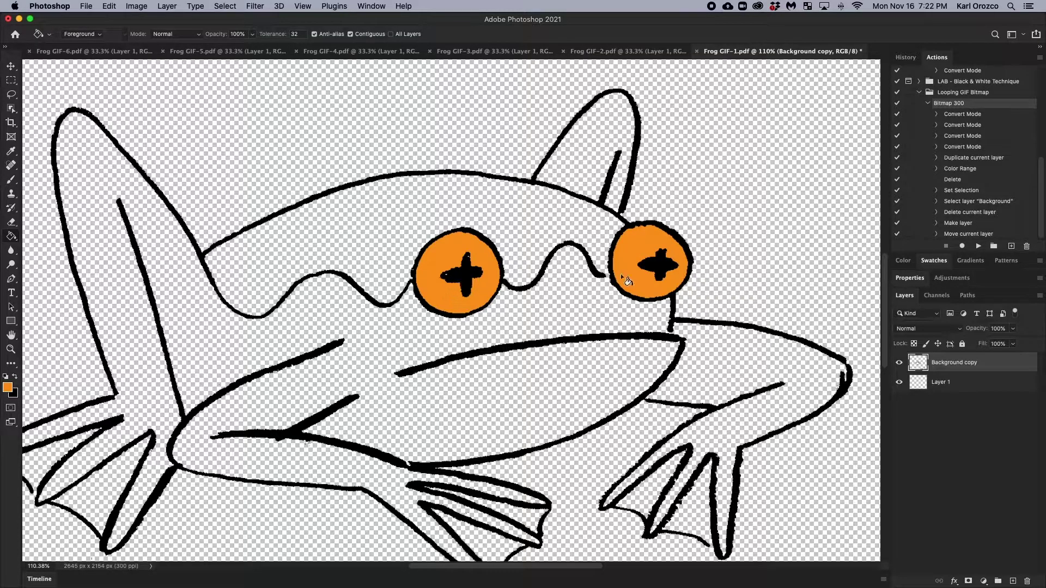
scroll(640, 270, up, 2)
scroll(640, 272, down, 5)
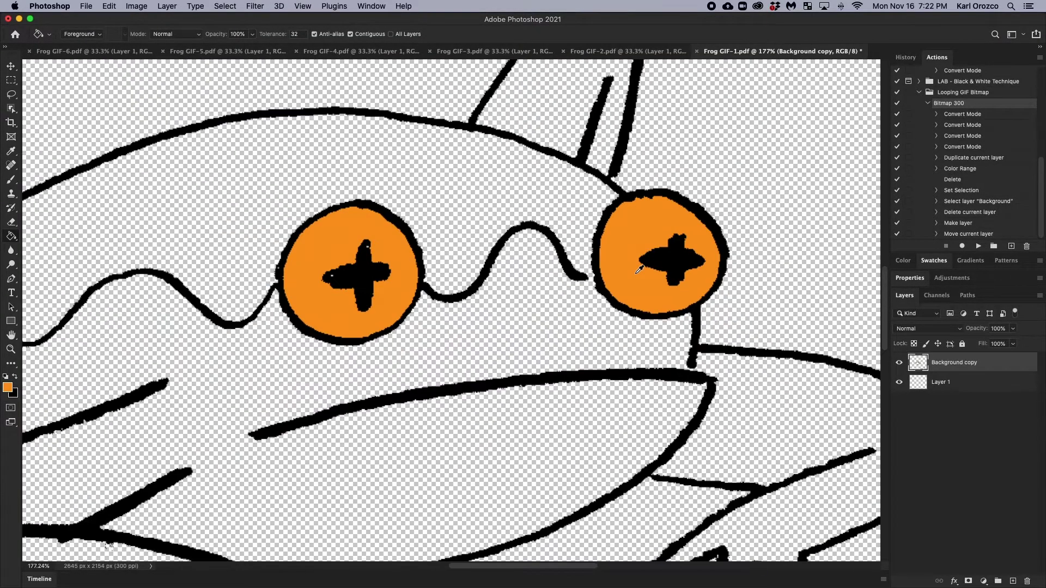
key(super+z)
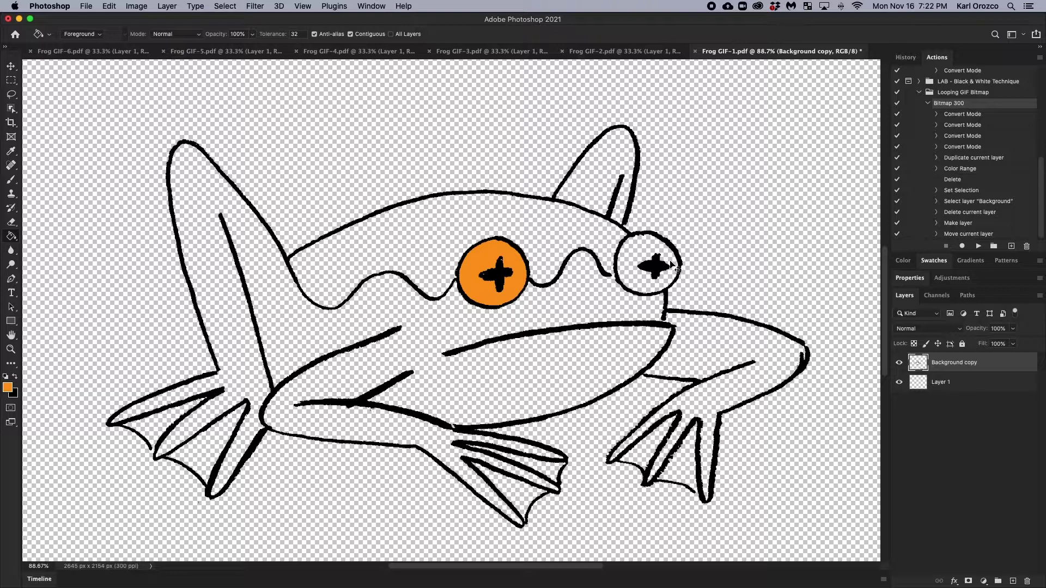
key(super+z)
Step: Try a Paint Bucket fill inside the frog's eye on Layer 1, inspect it around the eye, and undo it
click(967, 386)
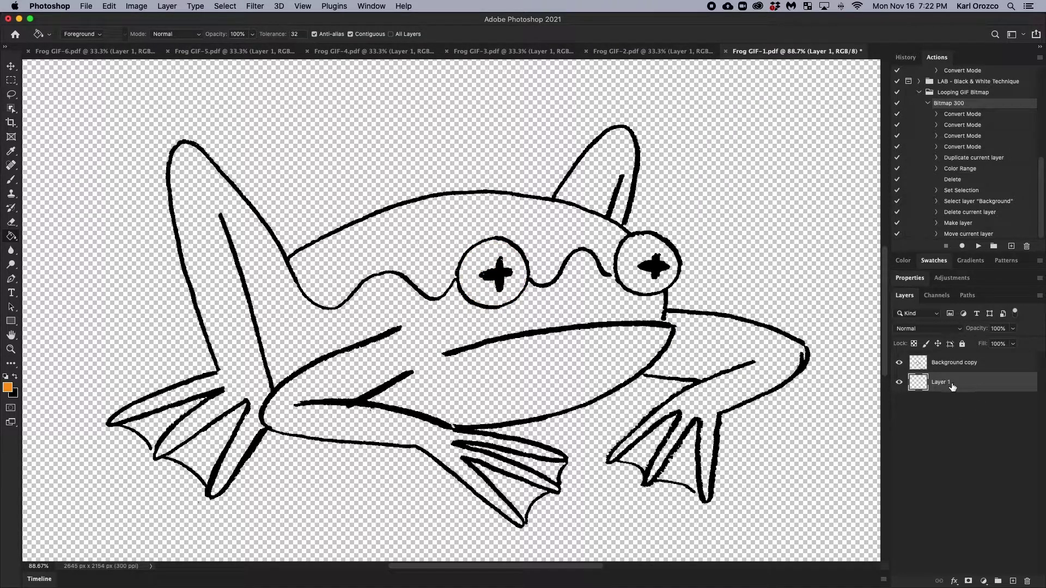
click(486, 259)
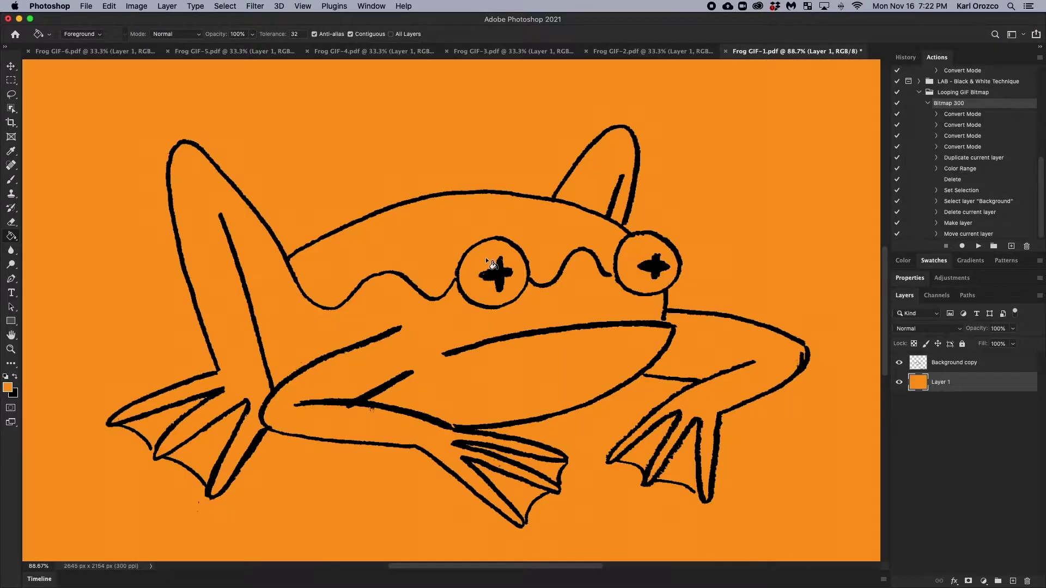
drag(485, 257, 701, 423)
scroll(495, 282, down, 4)
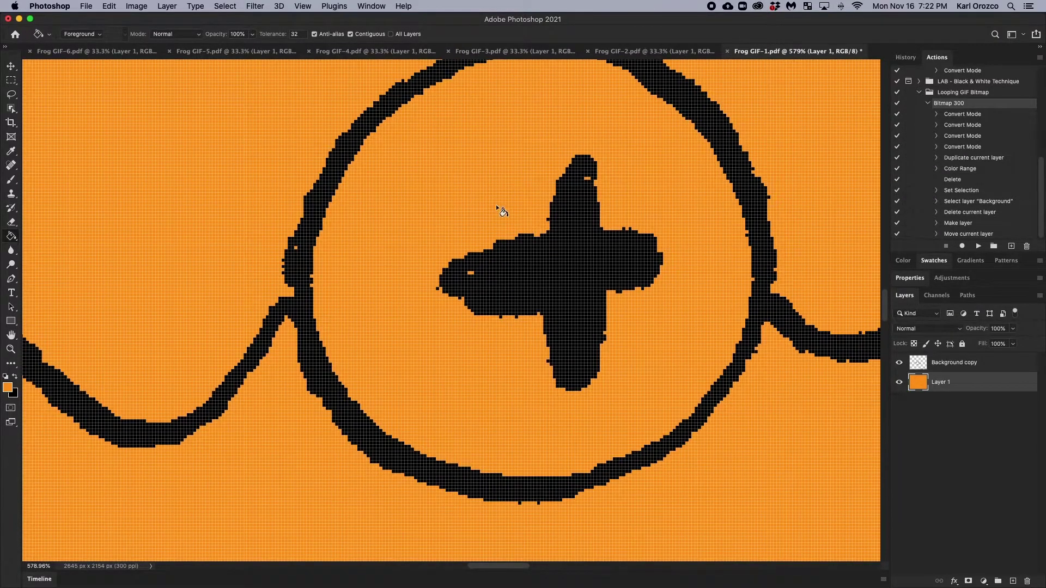
drag(533, 371, 487, 328)
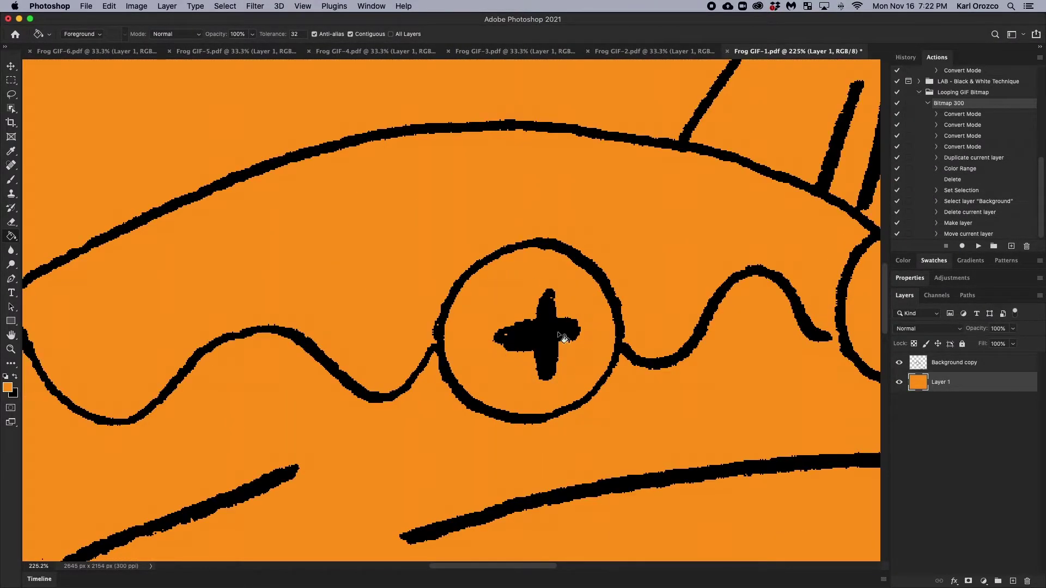
scroll(526, 355, down, 4)
scroll(525, 355, up, 1)
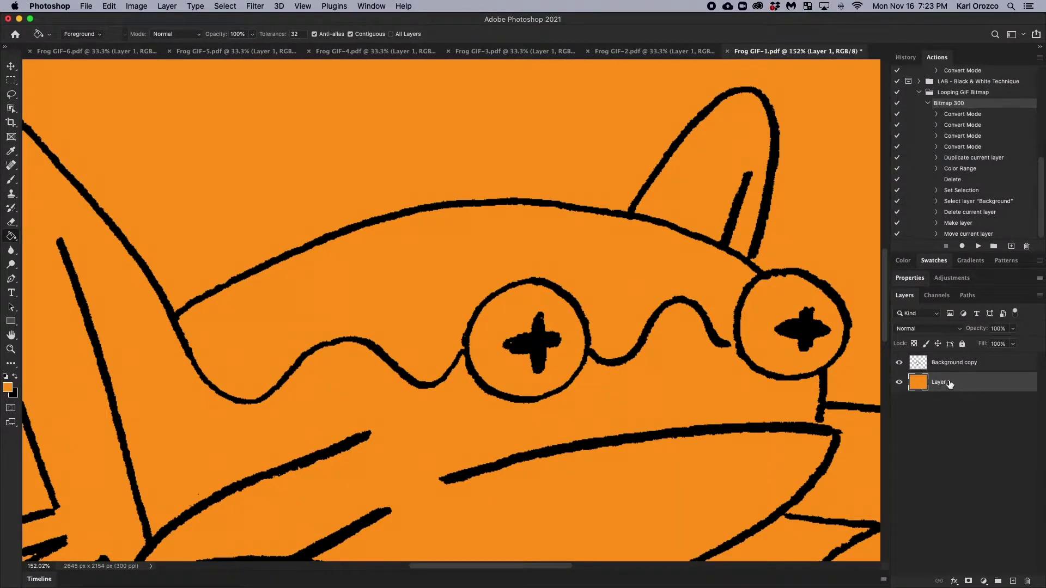
key(super+z)
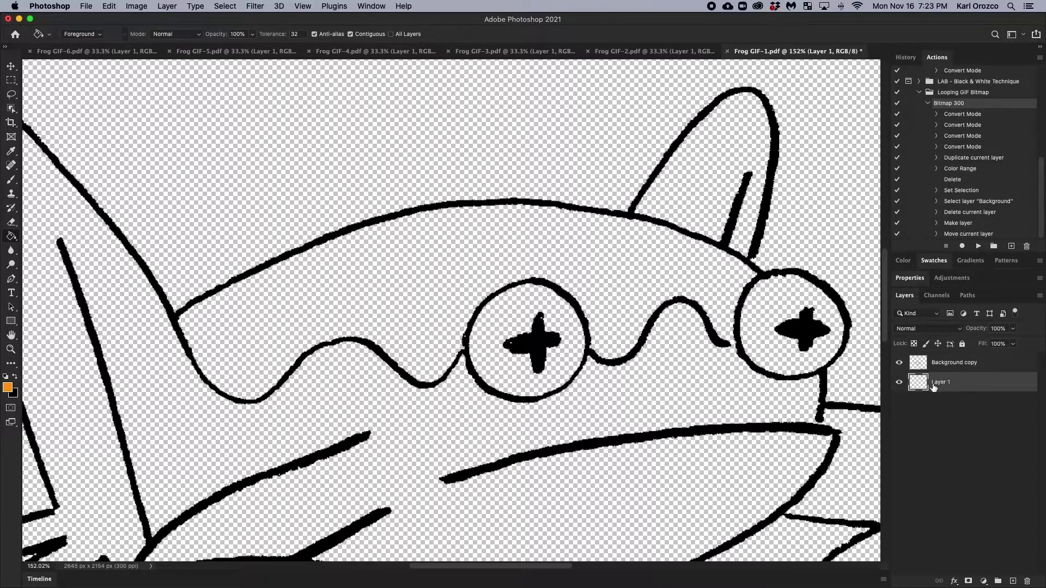
Step: Hide and redisplay Layer 1 twice to check its contents
click(899, 384)
click(900, 384)
click(900, 383)
click(899, 384)
Step: Fill both of the frog's eyes with orange on the Background copy layer, checking the layer's visibility between fills
click(946, 364)
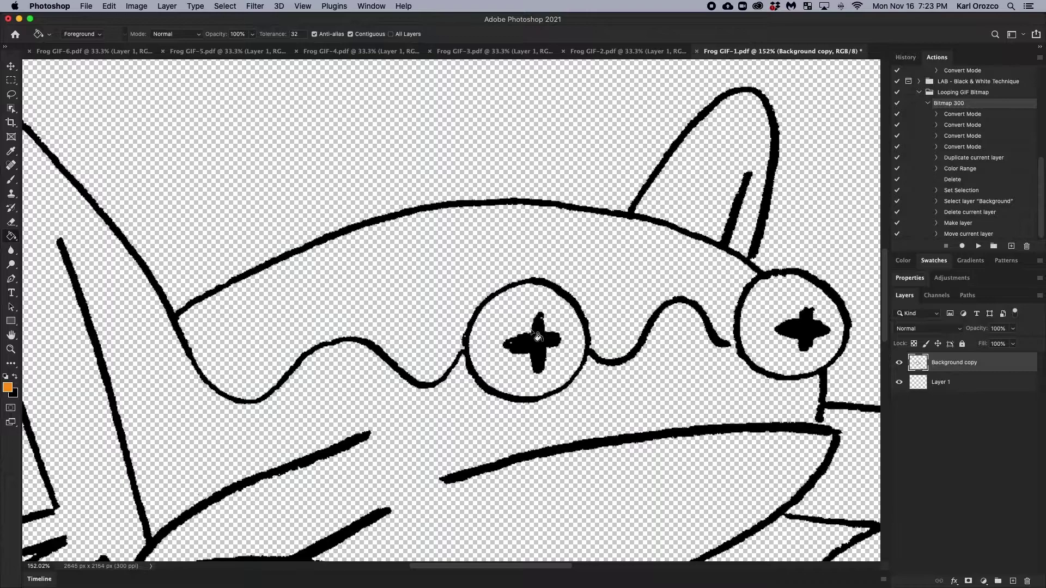
click(568, 322)
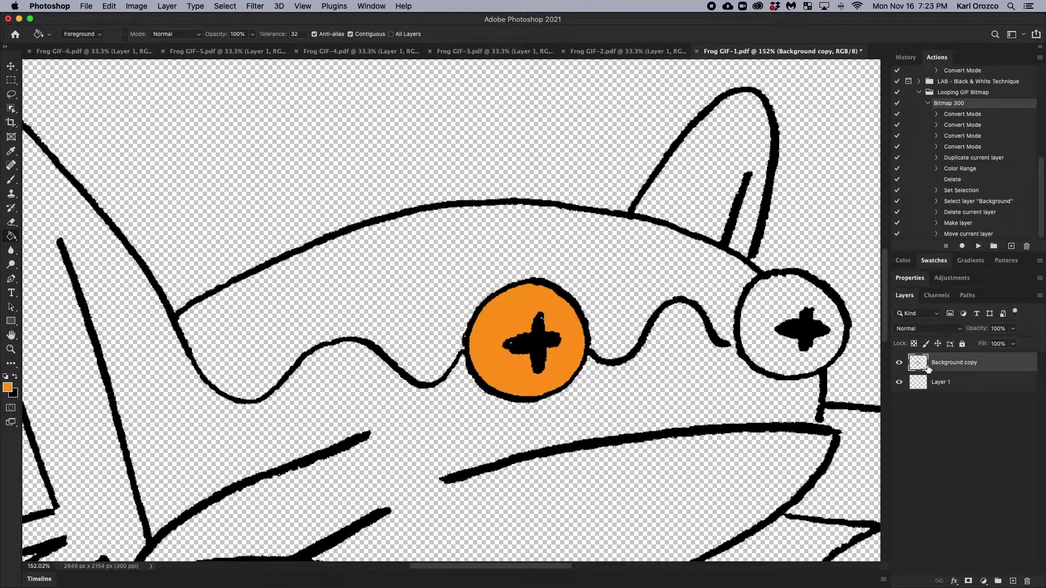
click(899, 362)
click(899, 362)
click(751, 314)
Step: Set the foreground colour to bright green #33ff18 and fill the frog's far raised hind leg in Frog GIF-1
scroll(812, 333, down, 5)
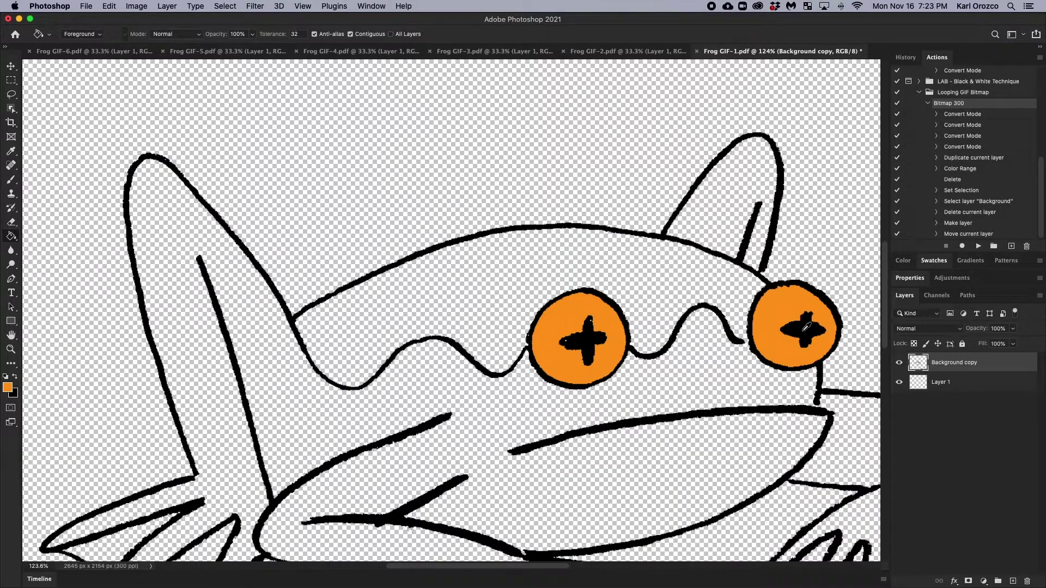
scroll(805, 338, right, 1)
scroll(805, 338, down, 3)
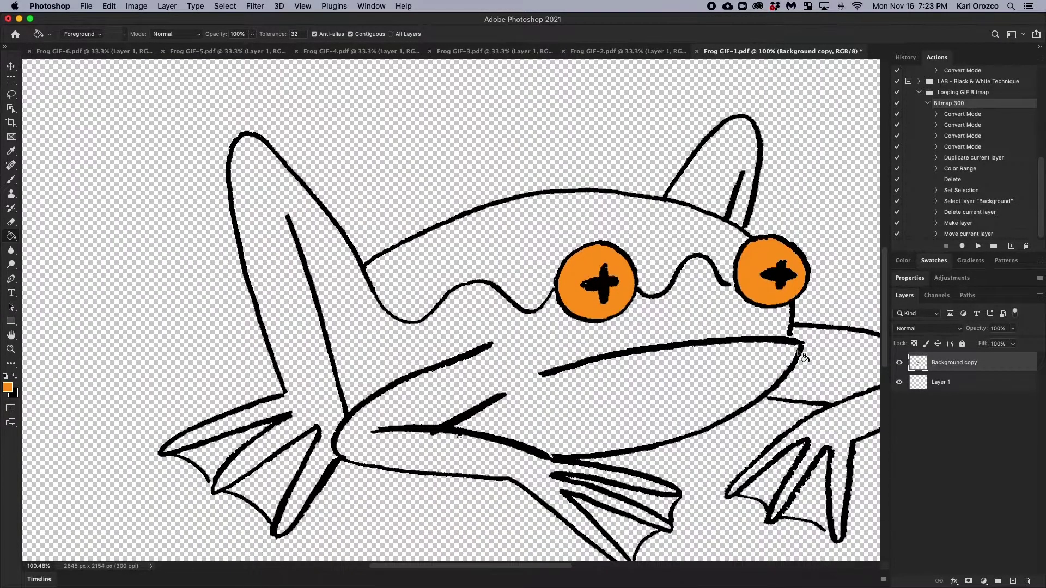
scroll(797, 350, right, 3)
scroll(796, 350, down, 1)
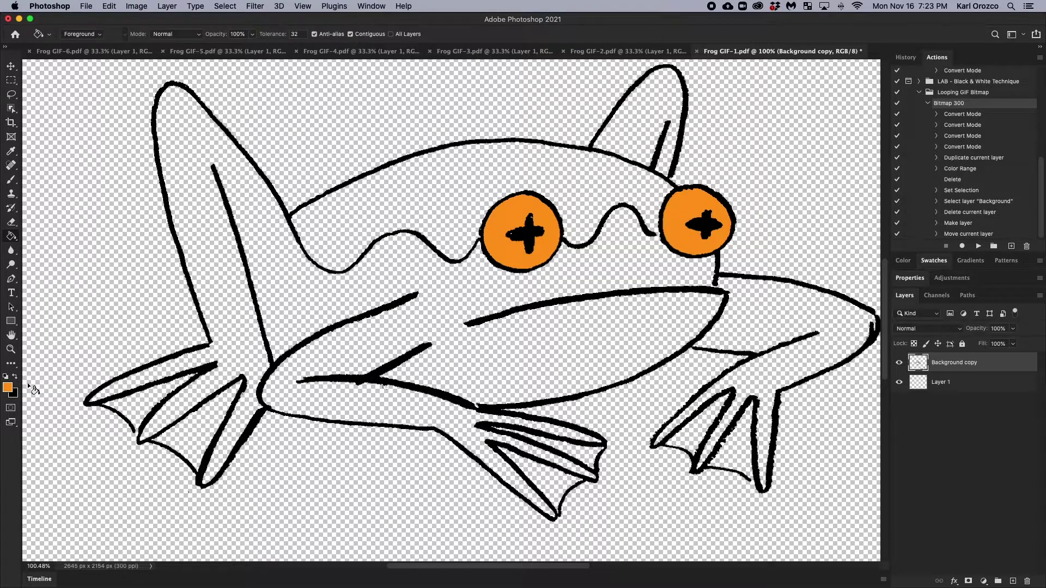
click(7, 387)
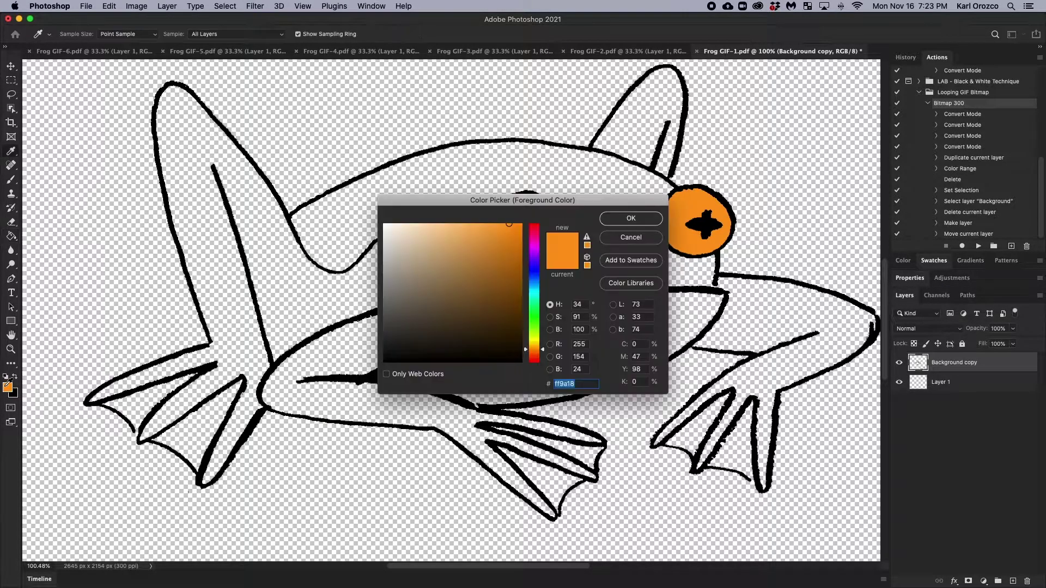
drag(539, 327, 541, 319)
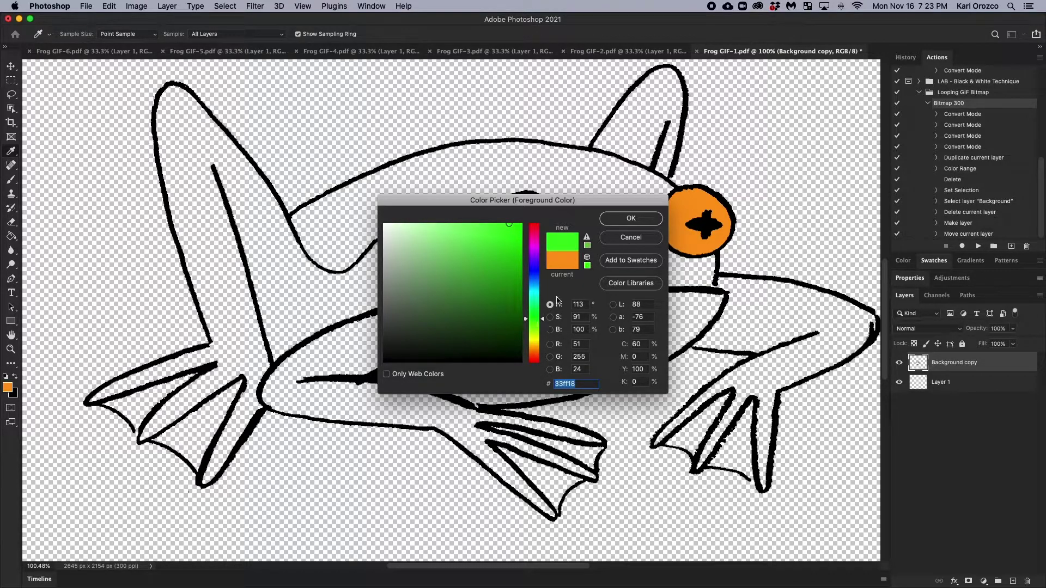
click(643, 220)
key(g)
click(634, 116)
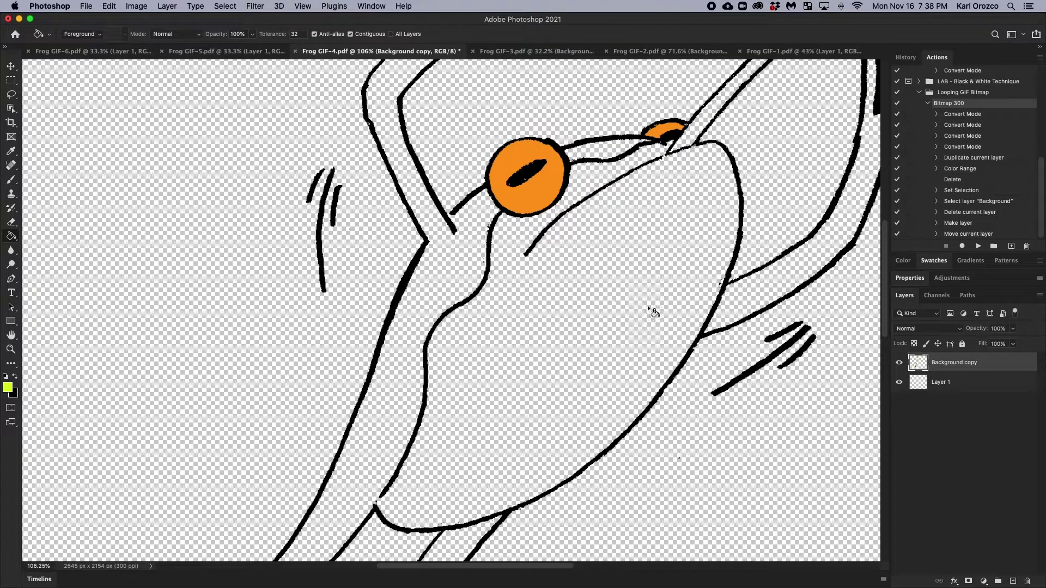
Step: Try filling the frog's body with yellow-green on the Background copy layer of Frog GIF-4, and undo the fill
click(624, 304)
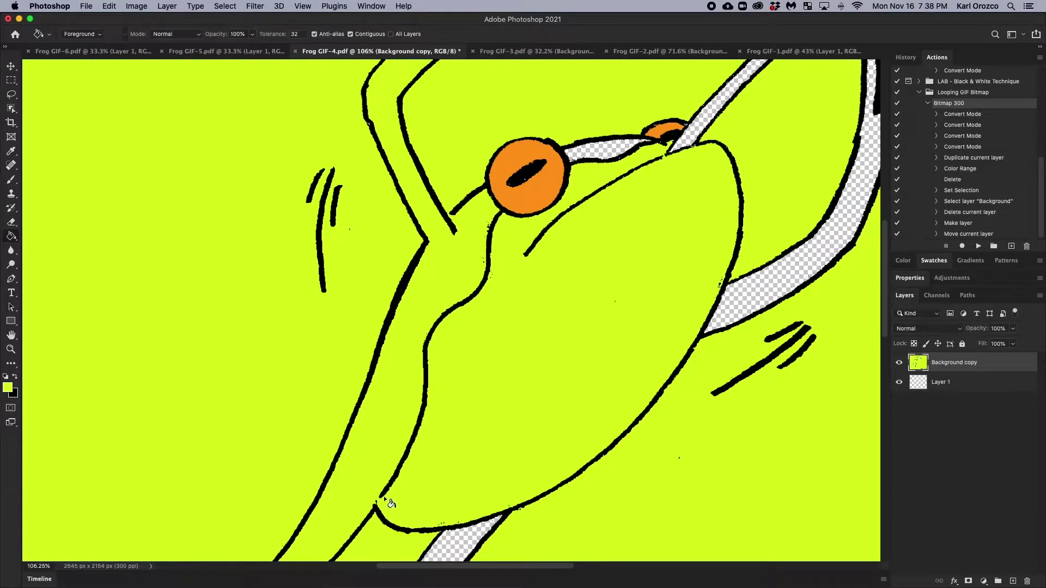
scroll(494, 458, down, 4)
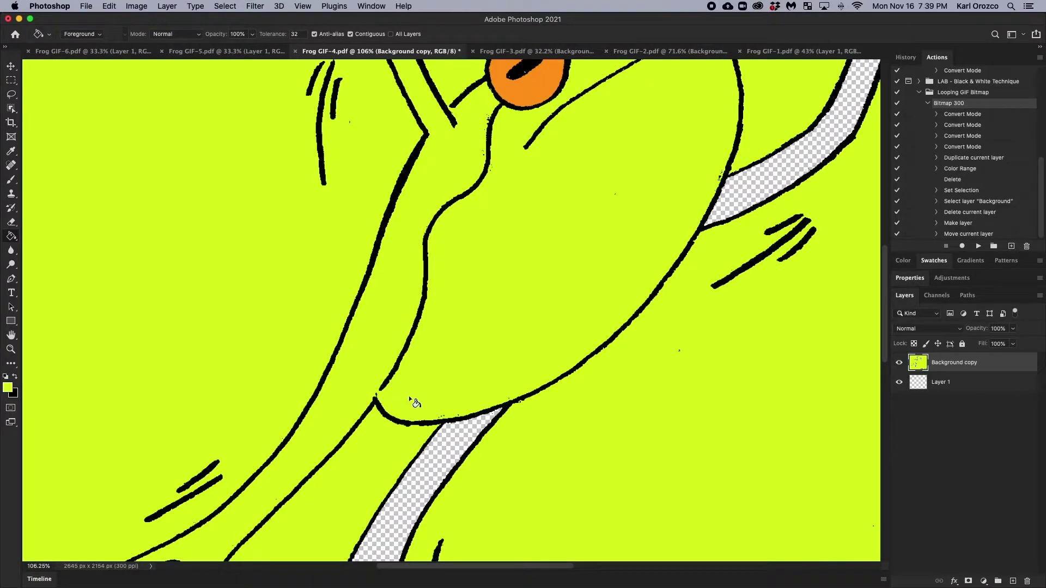
key(super+z)
Step: Close the gap in the body outline above the frog's hind leg with a yellow-green brush stroke on the Background copy layer
scroll(430, 403, up, 5)
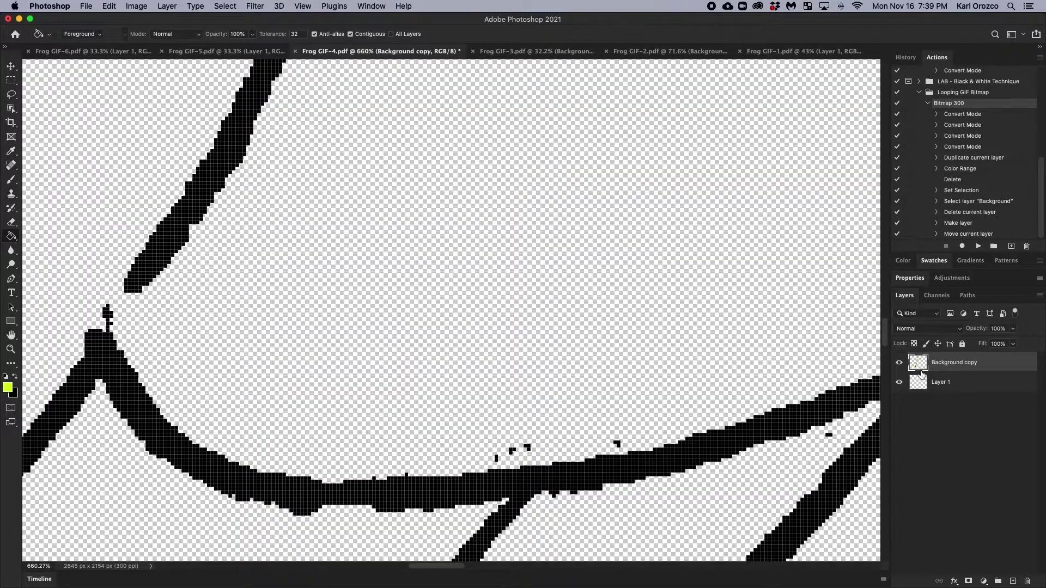
click(952, 381)
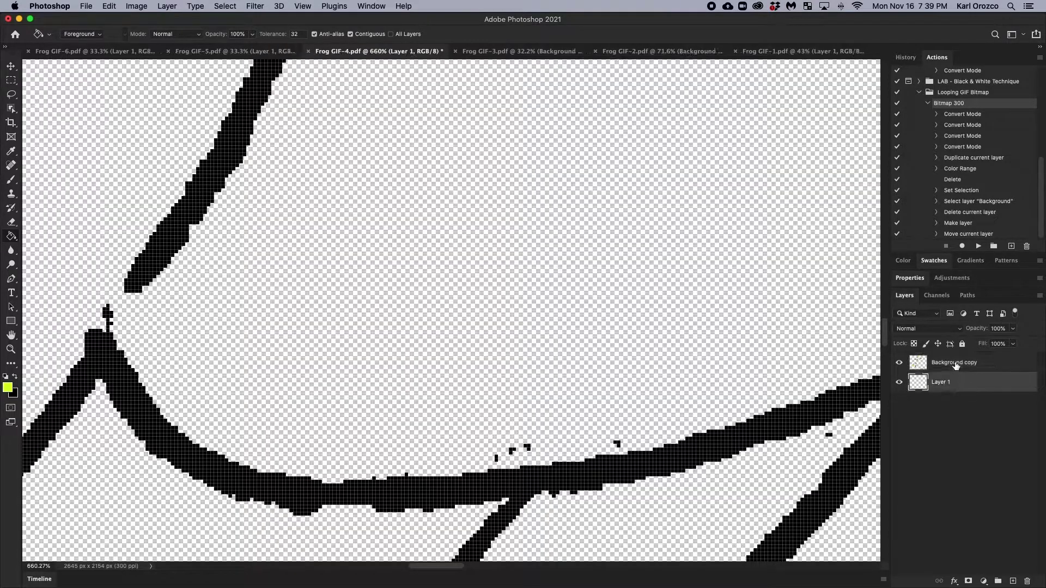
click(950, 363)
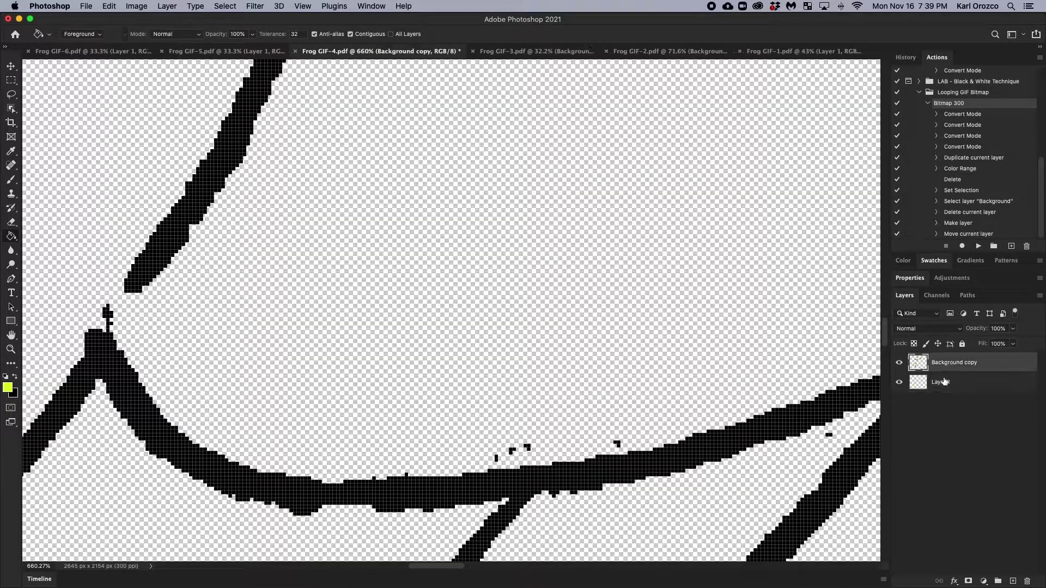
scroll(348, 349, down, 4)
scroll(343, 344, up, 4)
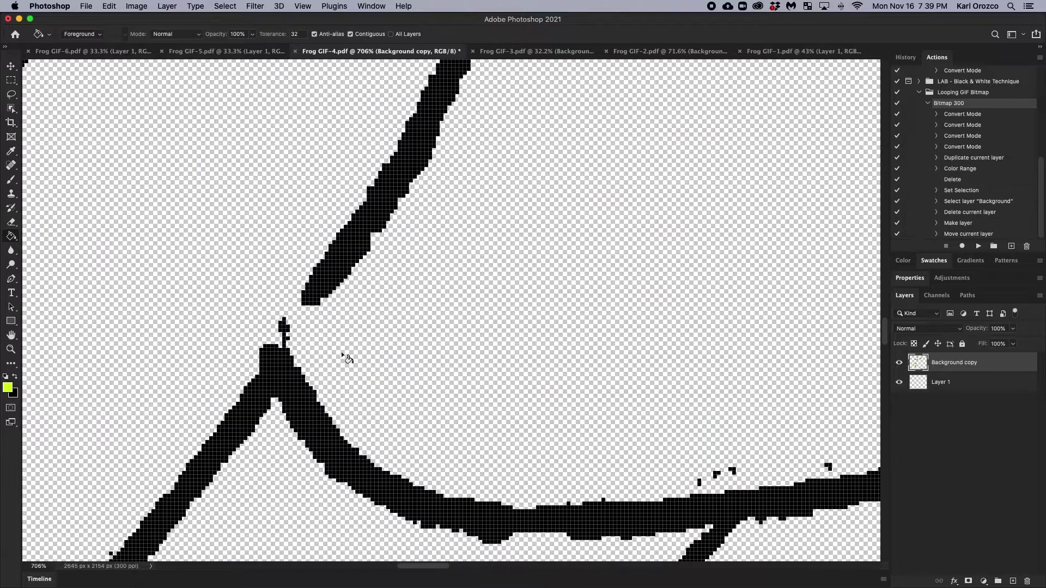
key(b)
mouse_move(300, 355)
mouse_down()
mouse_move(309, 316)
mouse_move(329, 302)
mouse_move(306, 320)
mouse_move(300, 350)
mouse_move(314, 371)
mouse_up()
scroll(313, 371, down, 7)
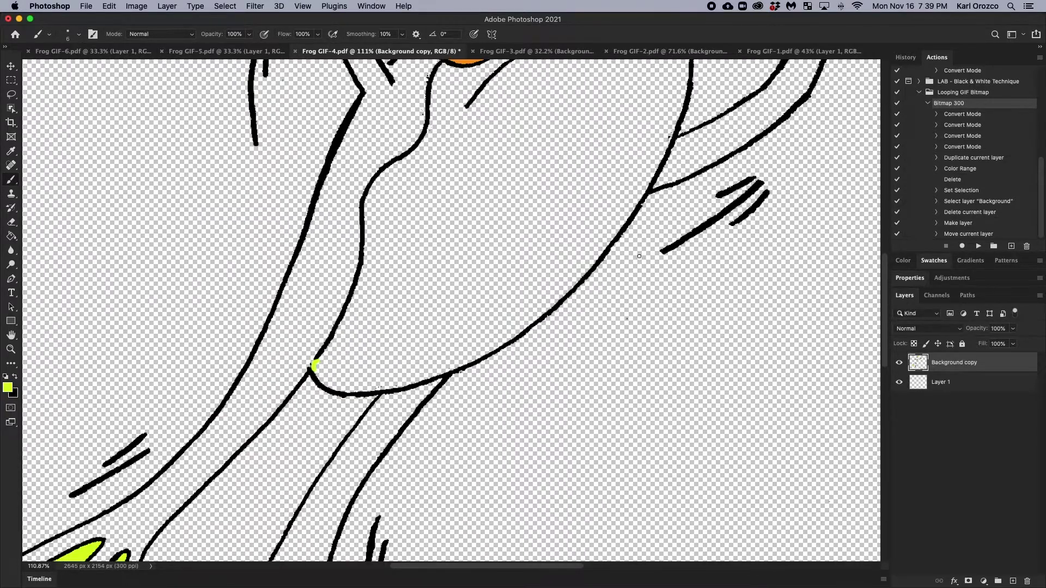
Step: Fill the frog's enclosed body with yellow-green using the Paint Bucket and check the whole drawing
scroll(649, 258, up, 1)
key(g)
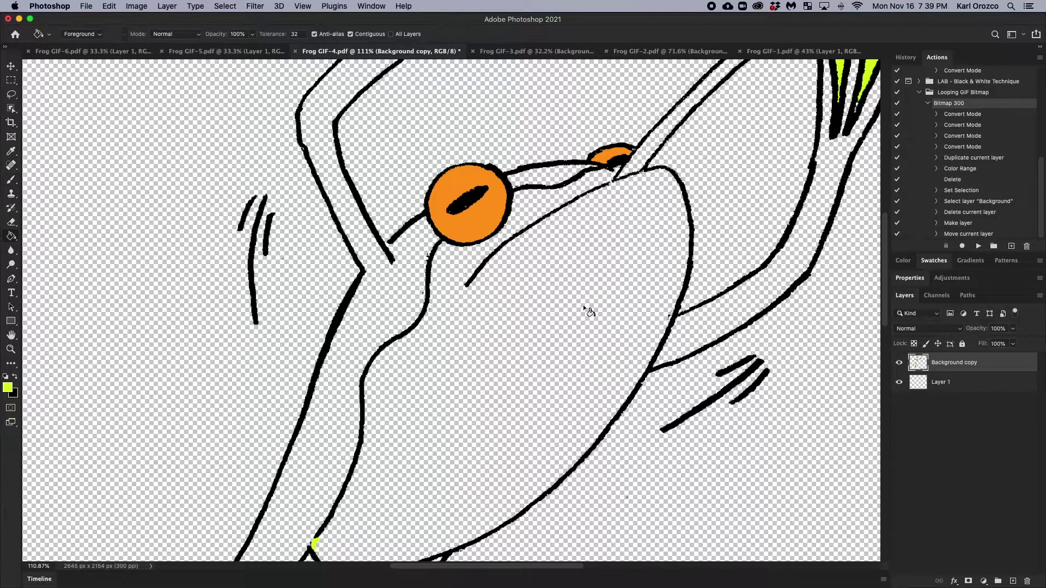
click(583, 305)
scroll(583, 305, down, 3)
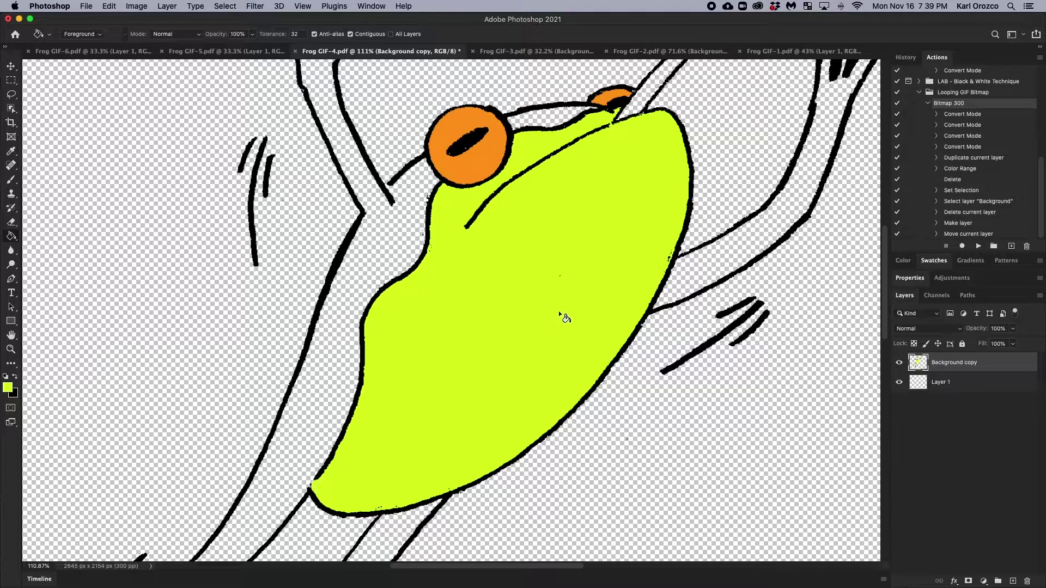
scroll(599, 322, down, 4)
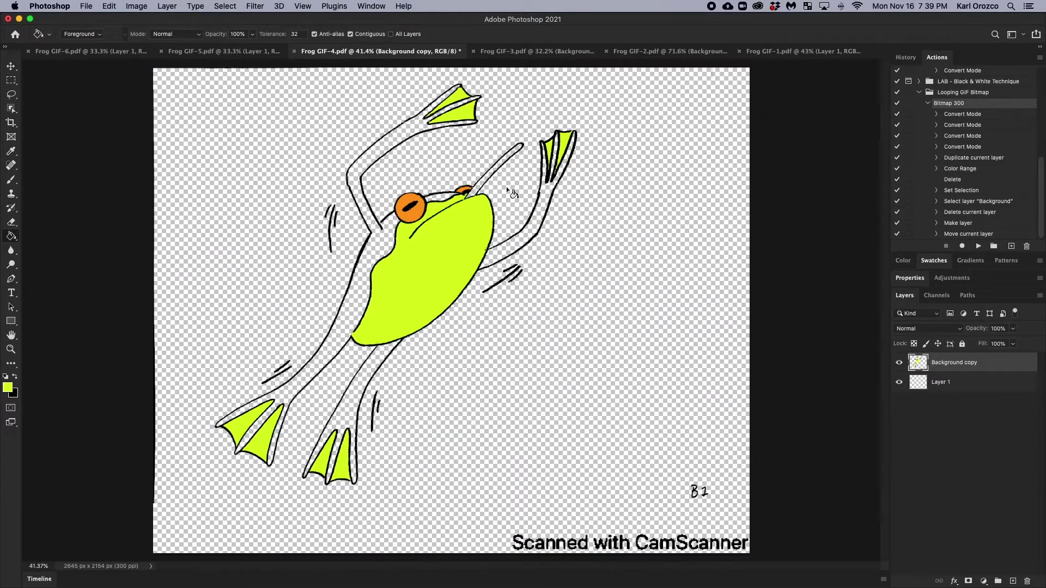
scroll(400, 198, up, 1)
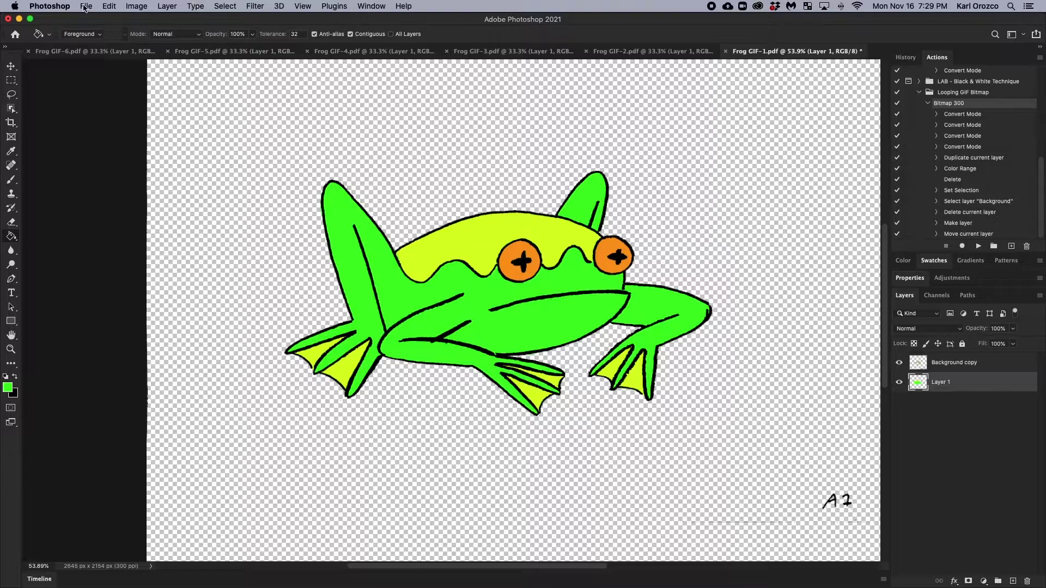
Step: Start saving Frog GIF-1 under Save As and choose the 02 Stills folder inside Looping GIF on the Desktop
click(85, 8)
mouse_move(129, 159)
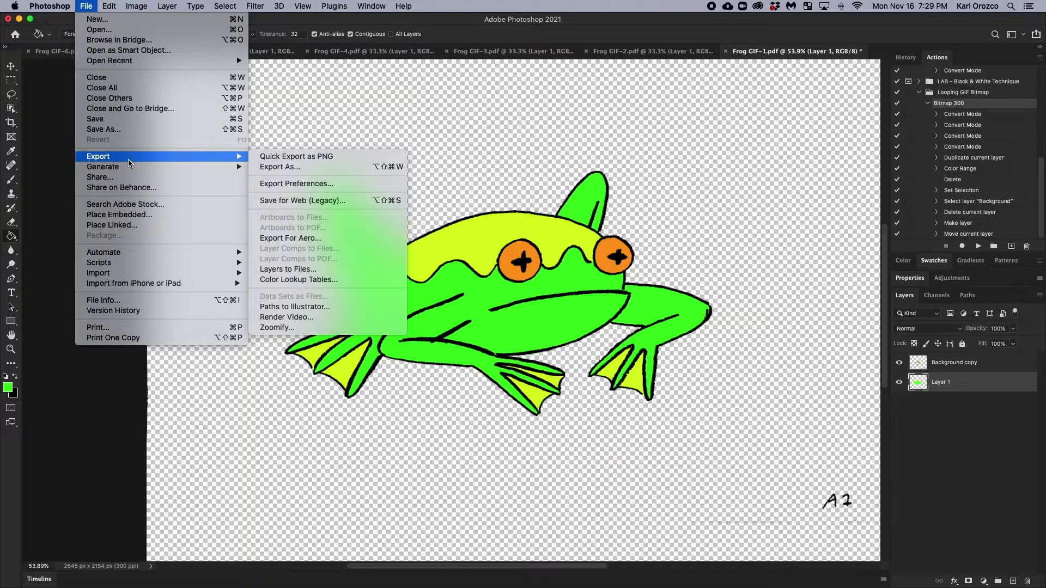
click(120, 129)
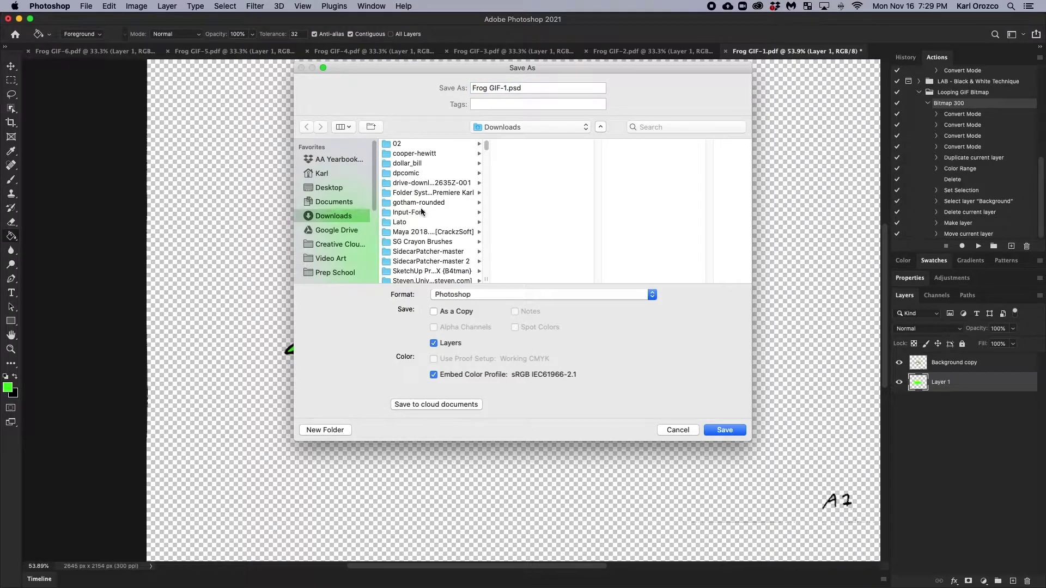
click(328, 200)
click(331, 191)
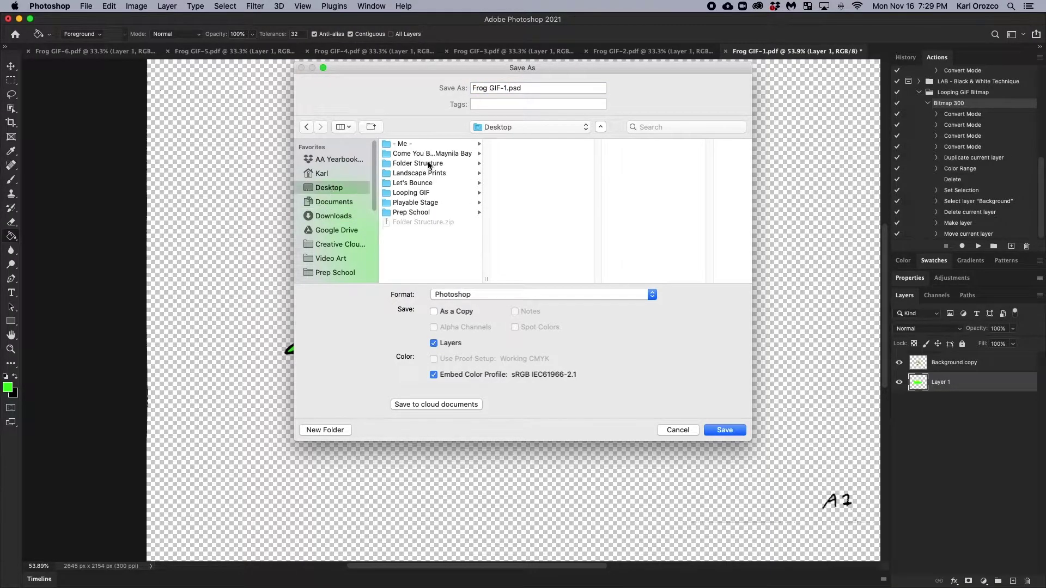
click(426, 193)
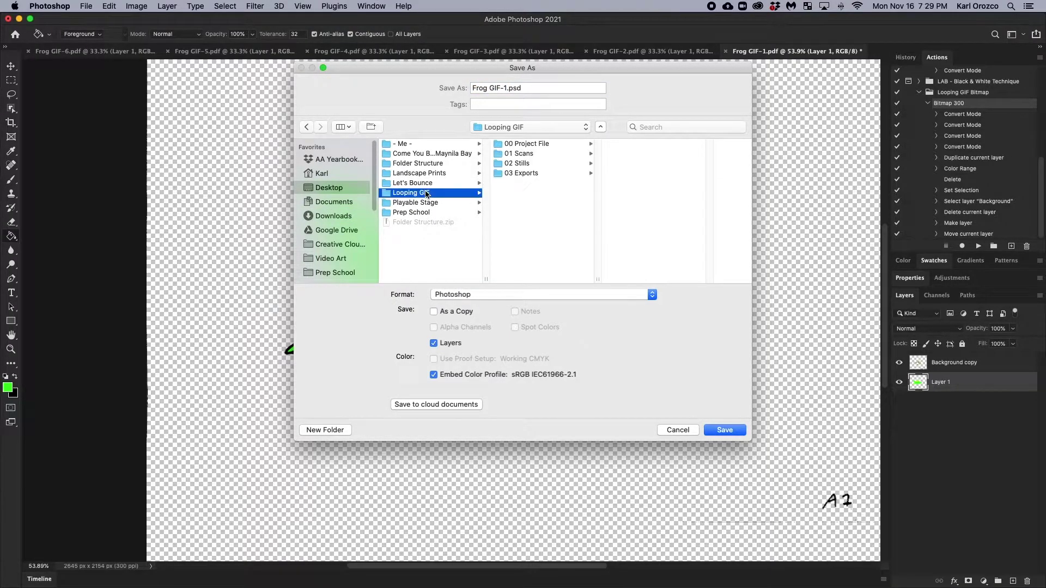
click(526, 166)
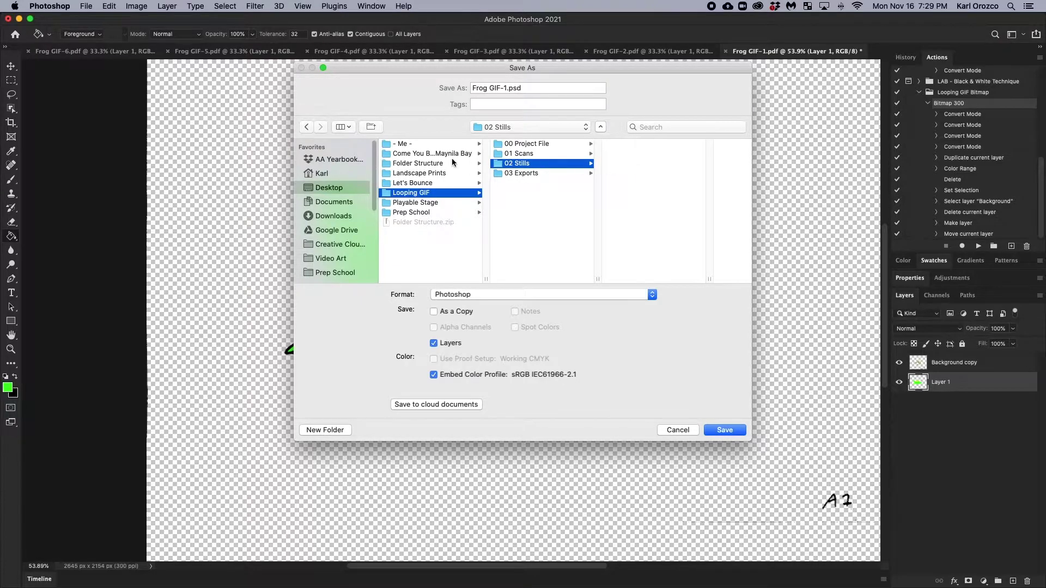
Step: Save the drawing as Frog GIF-1 in PNG format with the large file size (fastest saving) option
click(506, 87)
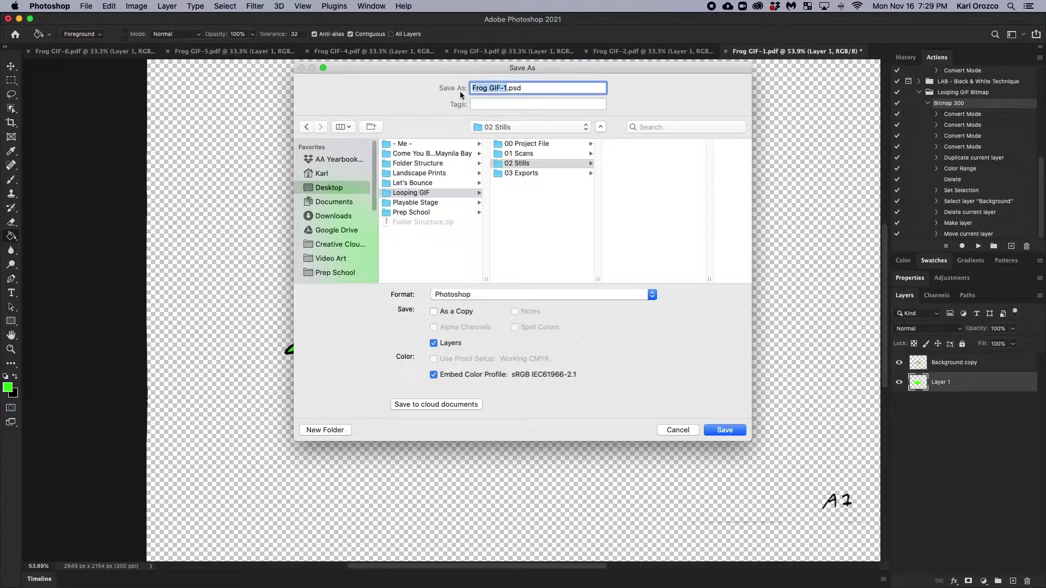
click(513, 295)
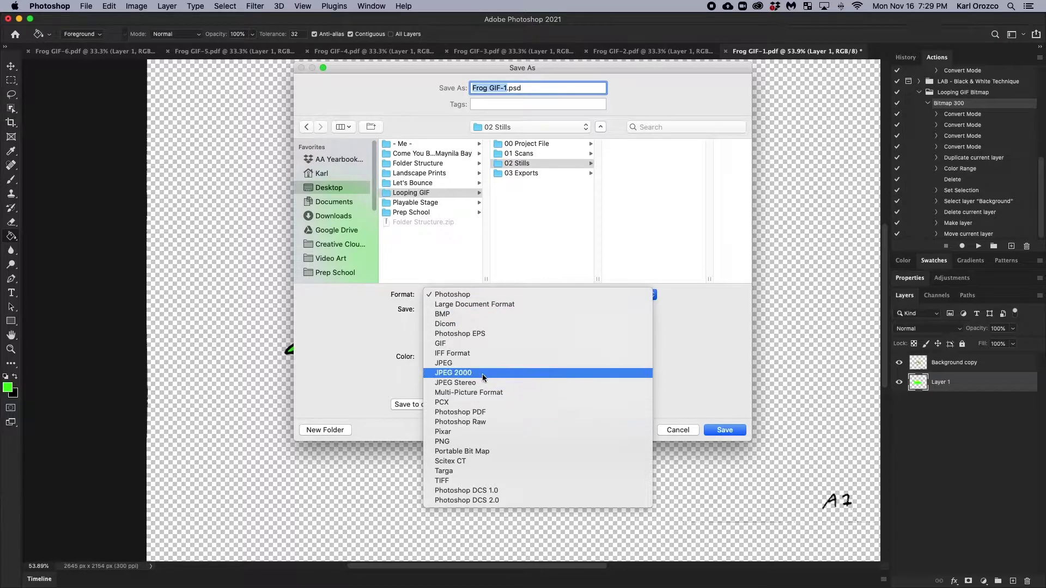
click(471, 442)
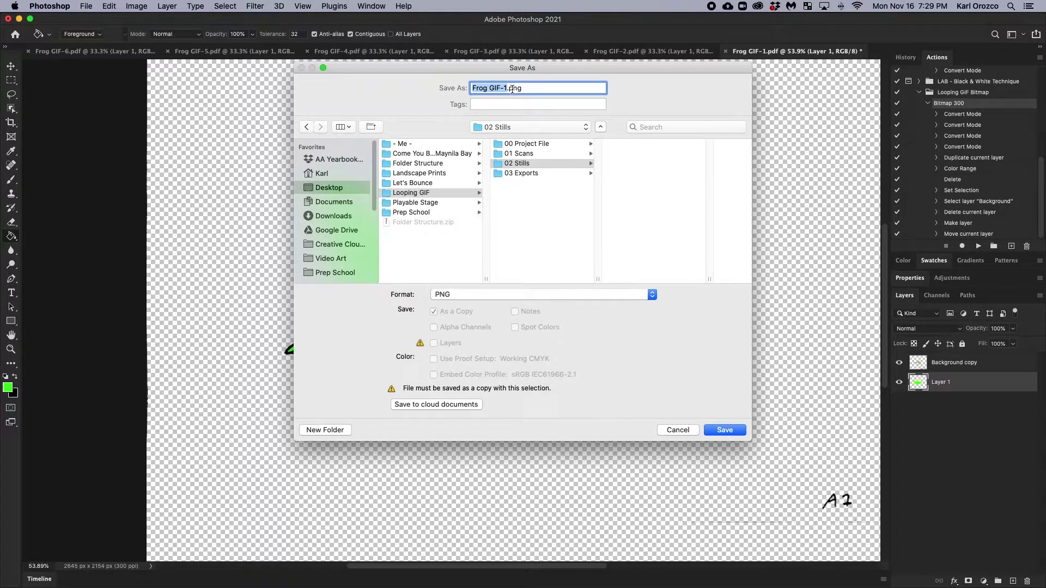
click(725, 431)
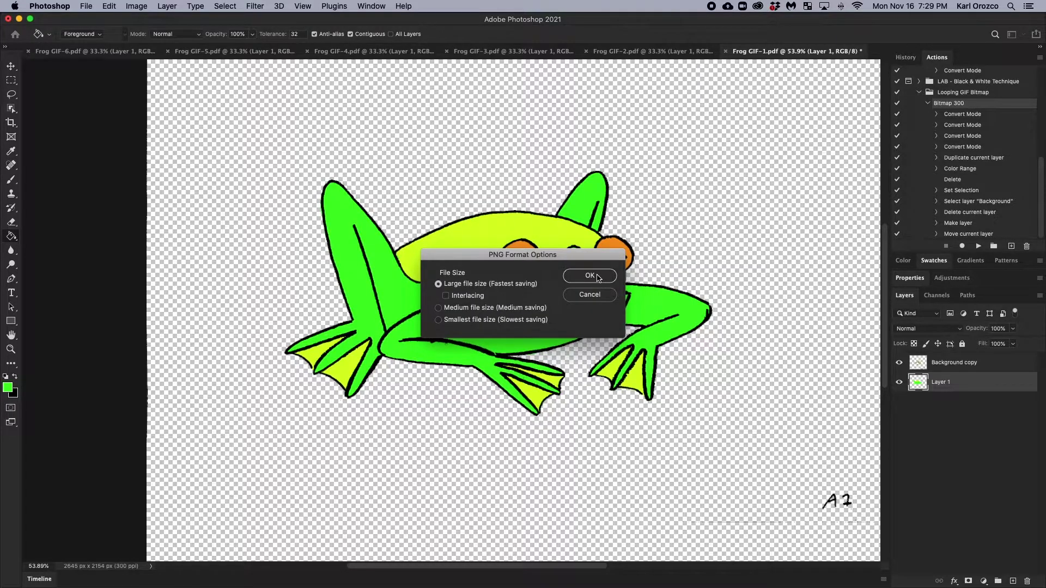
click(598, 275)
scroll(617, 274, right, 3)
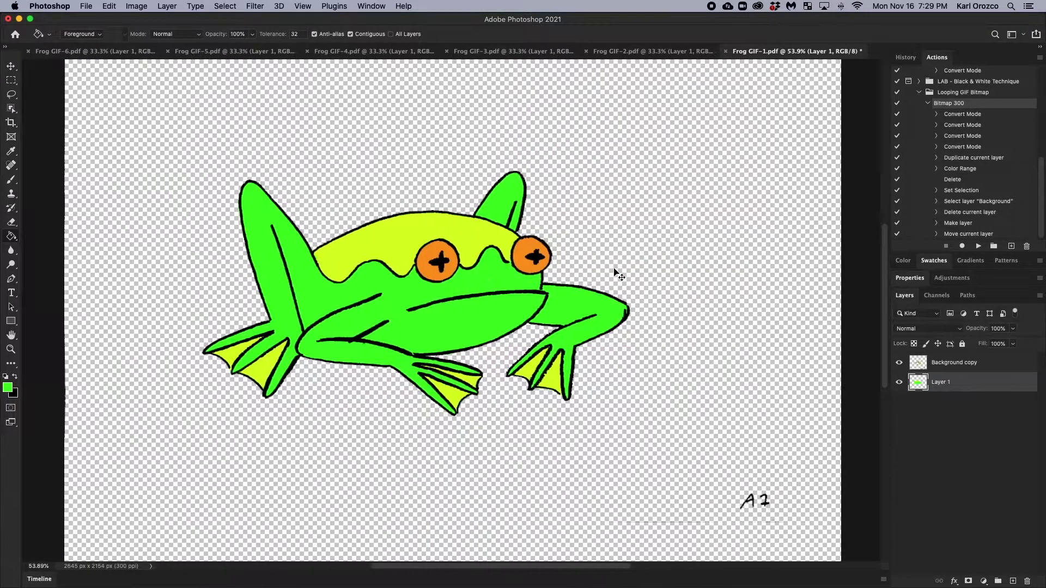
scroll(615, 270, up, 3)
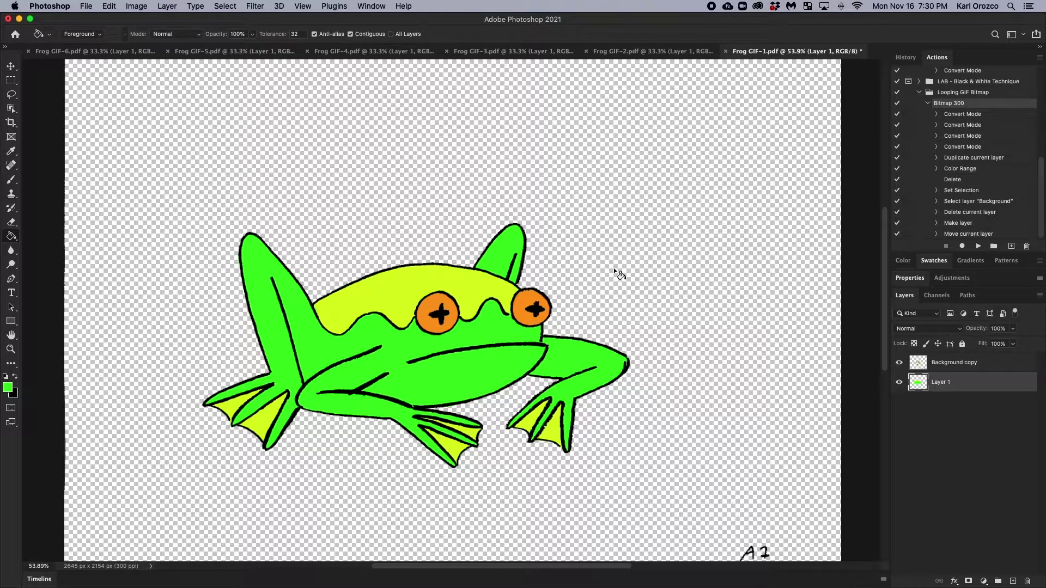
Step: Look through the open frog documents and return to Frog GIF-2 with the whole drawing in view
click(629, 52)
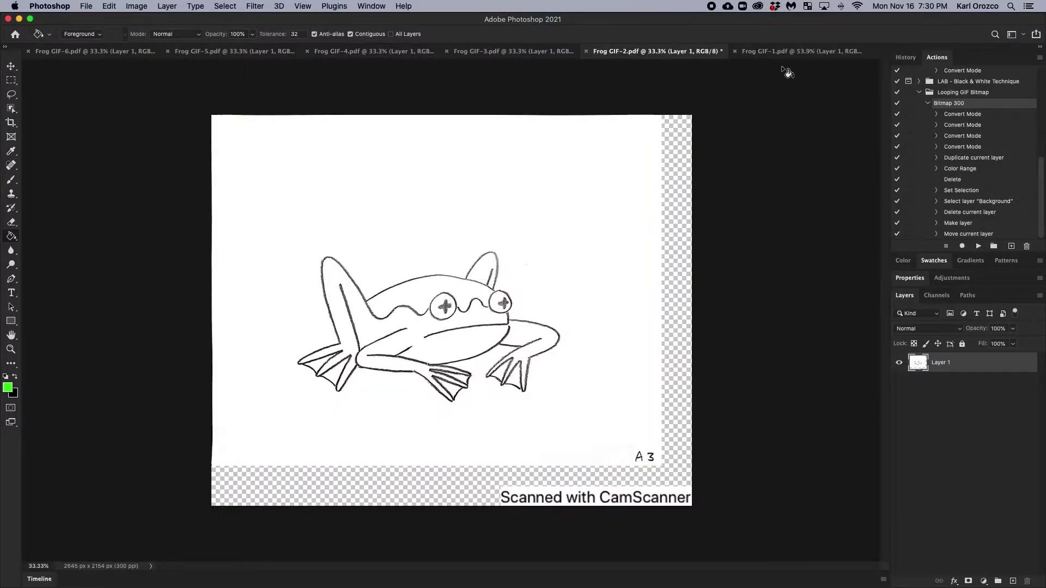
click(778, 52)
key(ctrl+shift+Tab)
key(ctrl+shift+Tab)
key(ctrl+shift+Tab)
key(ctrl+shift+Tab)
key(ctrl+shift+Tab)
click(656, 52)
key(ctrl+0)
key(ctrl+l)
key(Escape)
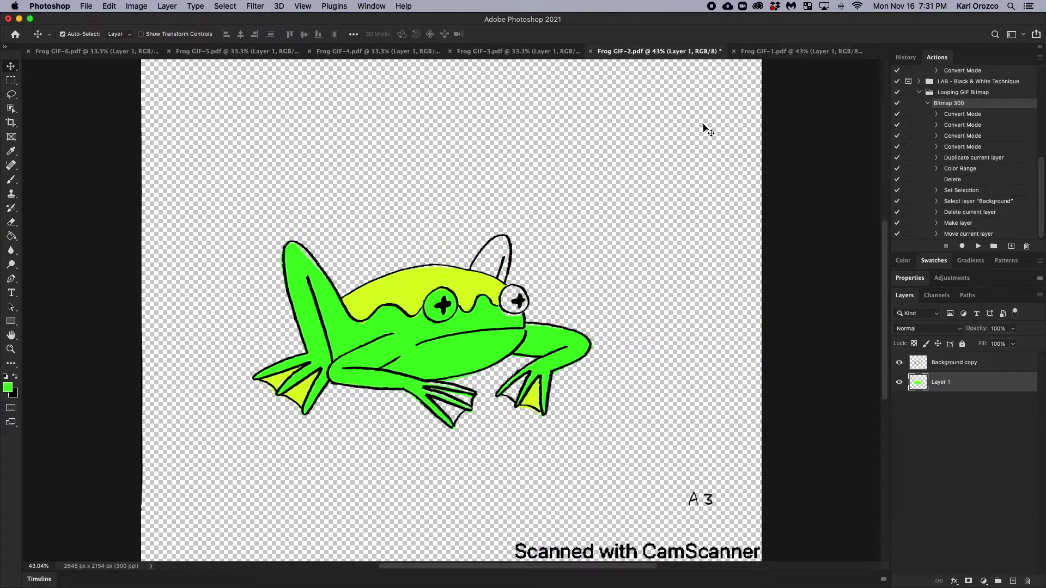
Step: Switch to the Eraser for the green spilling outside the frog's outline on Layer 1 of Frog GIF-2
scroll(289, 370, up, 10)
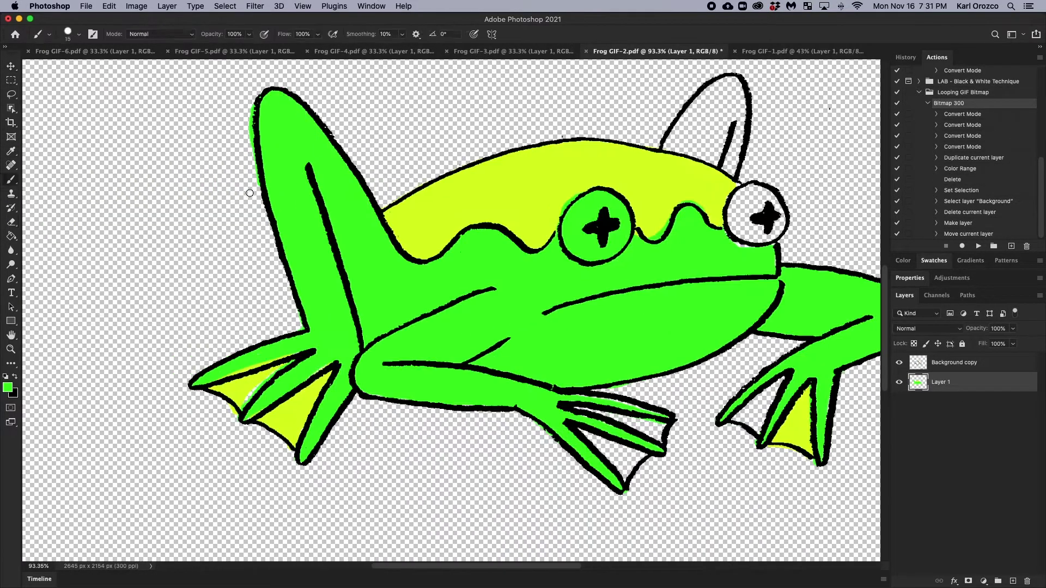
key(e)
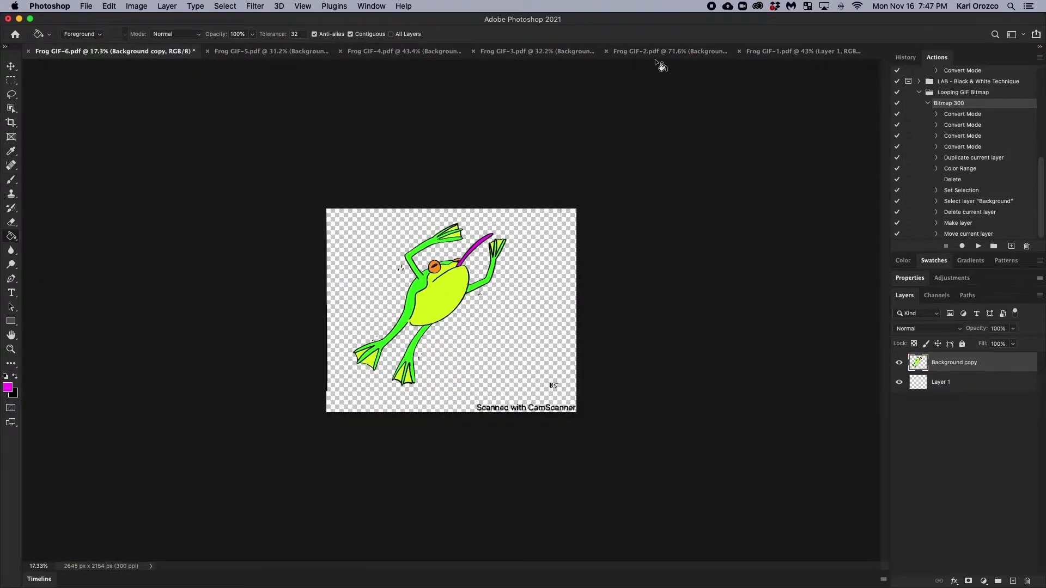
Step: Save the whole Frog GIF-2 drawing as a PNG in the 02 Stills folder with the large file size (fastest saving) option
click(676, 50)
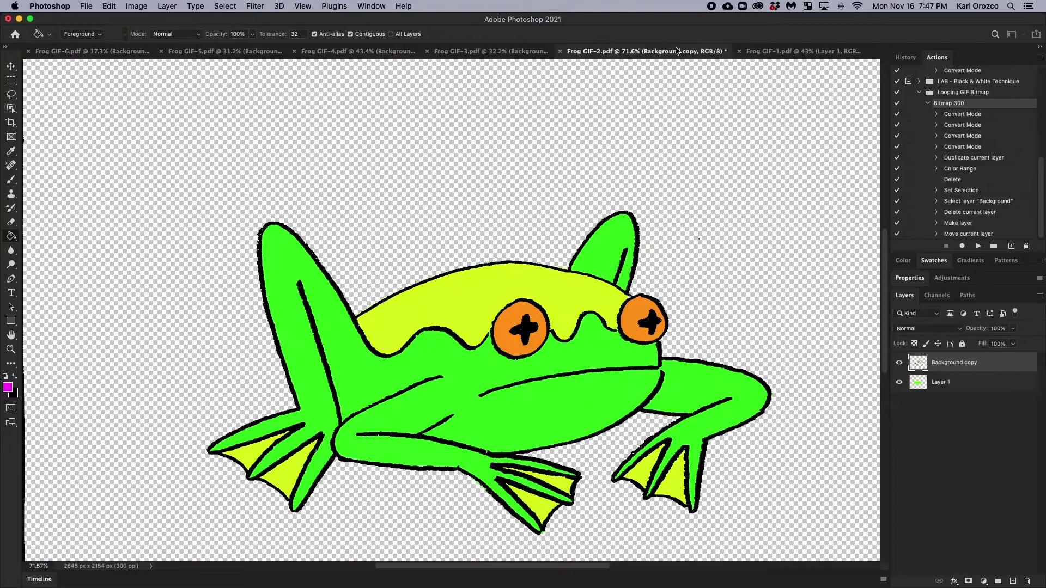
key(super+0)
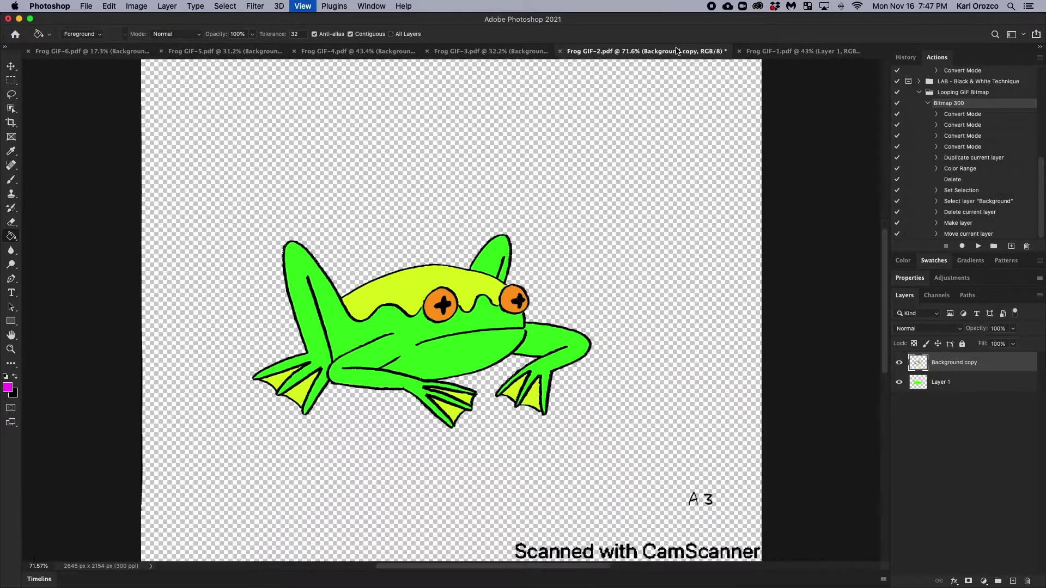
key(super+shift+s)
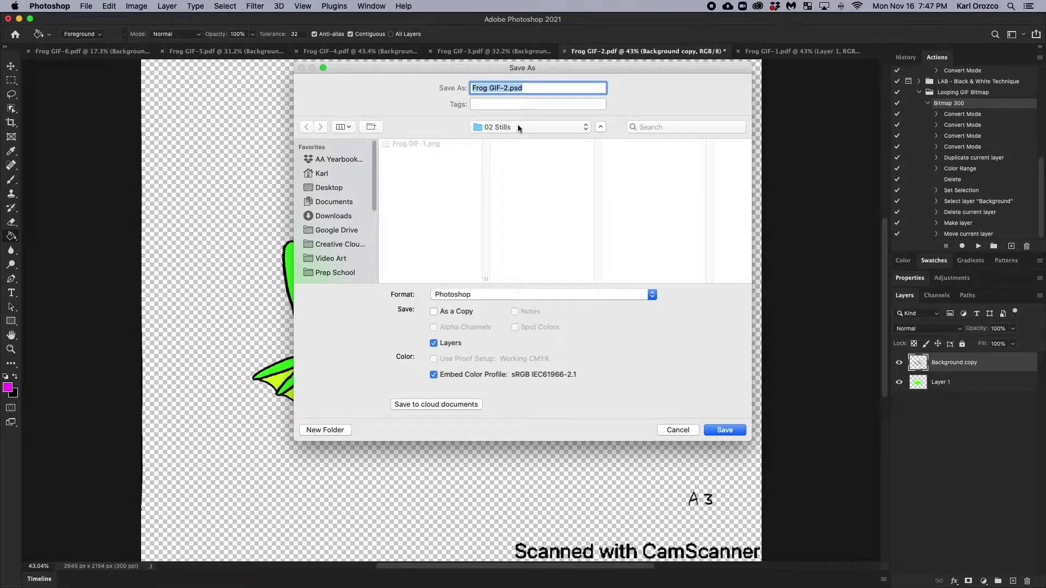
click(519, 294)
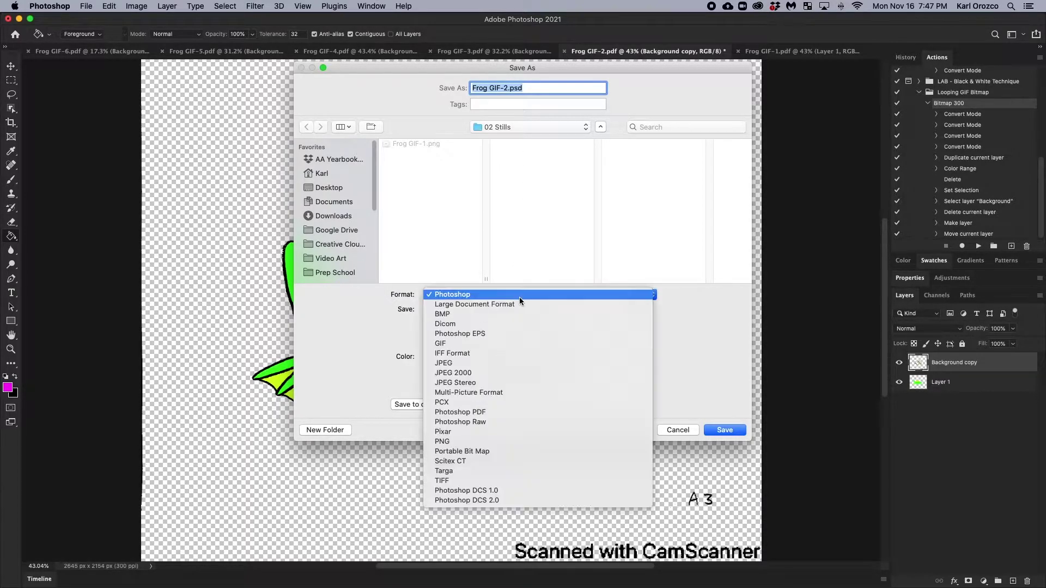
click(497, 442)
click(723, 430)
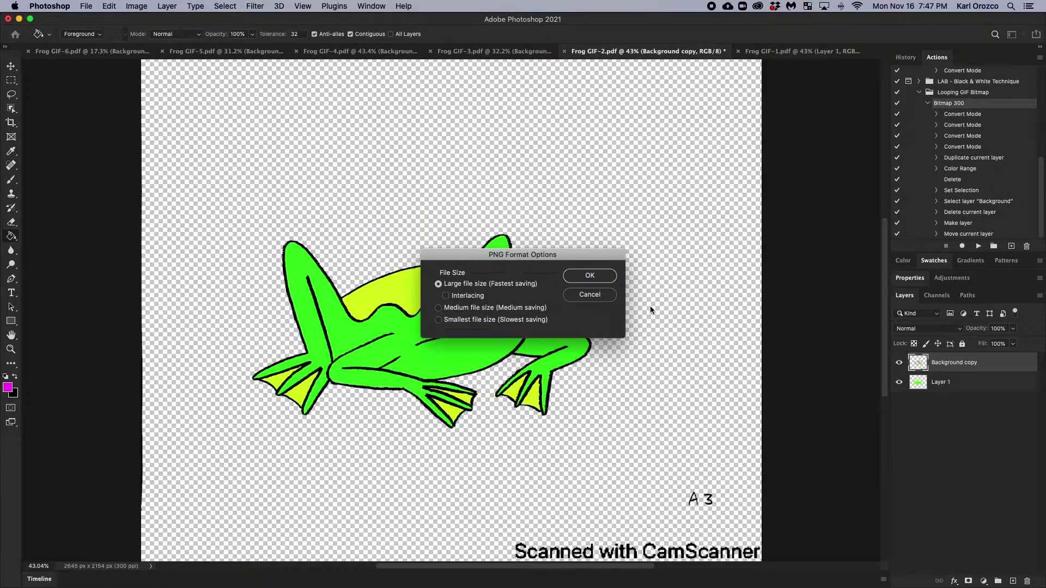
click(590, 275)
Step: Save the Frog GIF-3 drawing as a PNG still in the 02 Stills folder
key(ctrl+shift+Tab)
key(super+shift+s)
key(Return)
click(589, 275)
Step: Save the Frog GIF-4, Frog GIF-5 and Frog GIF-6 drawings as PNG stills in the 02 Stills folder
click(358, 51)
key(super+shift+s)
click(497, 294)
click(497, 442)
click(724, 430)
click(590, 275)
click(220, 52)
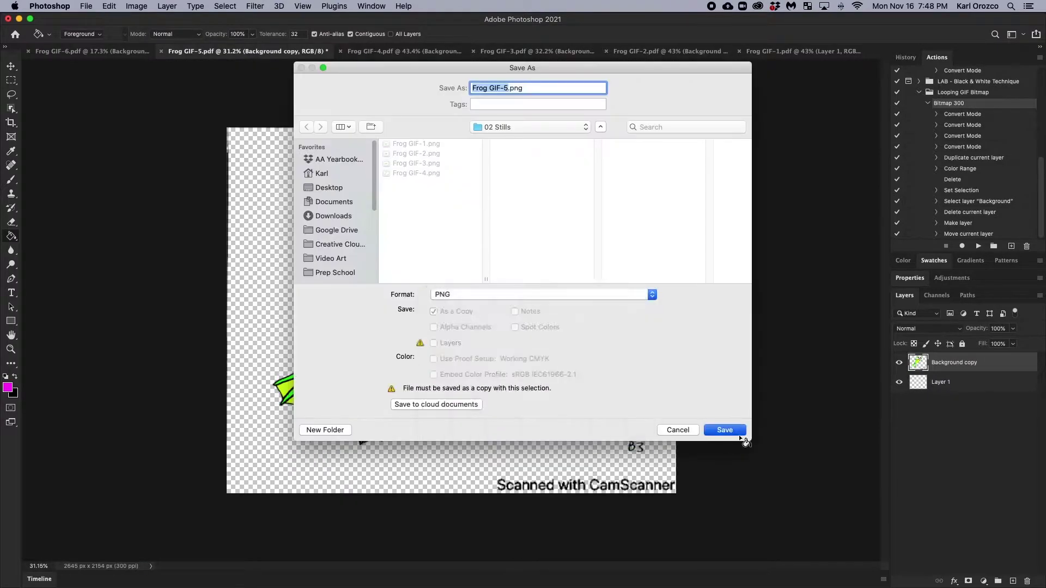
key(Escape)
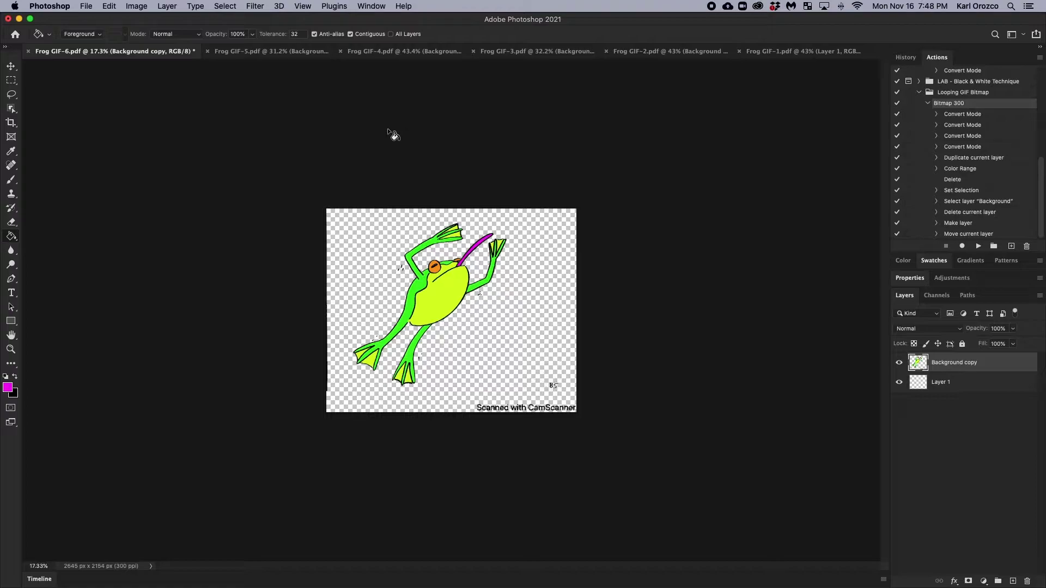
Step: Close all six open Frog GIF PDF documents without saving their changes
key(super+w)
click(486, 203)
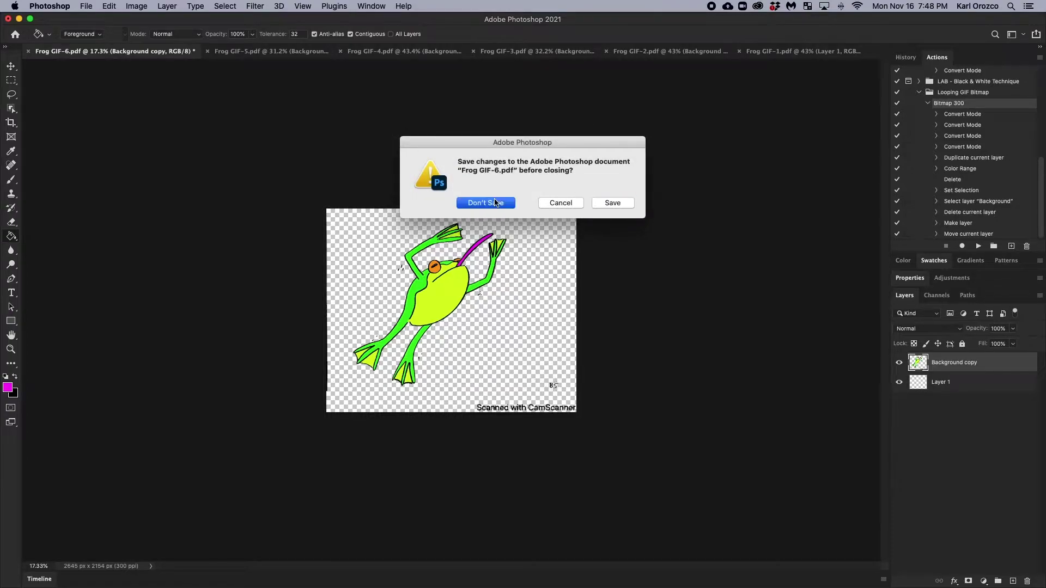
key(super+w)
click(496, 202)
key(super+w)
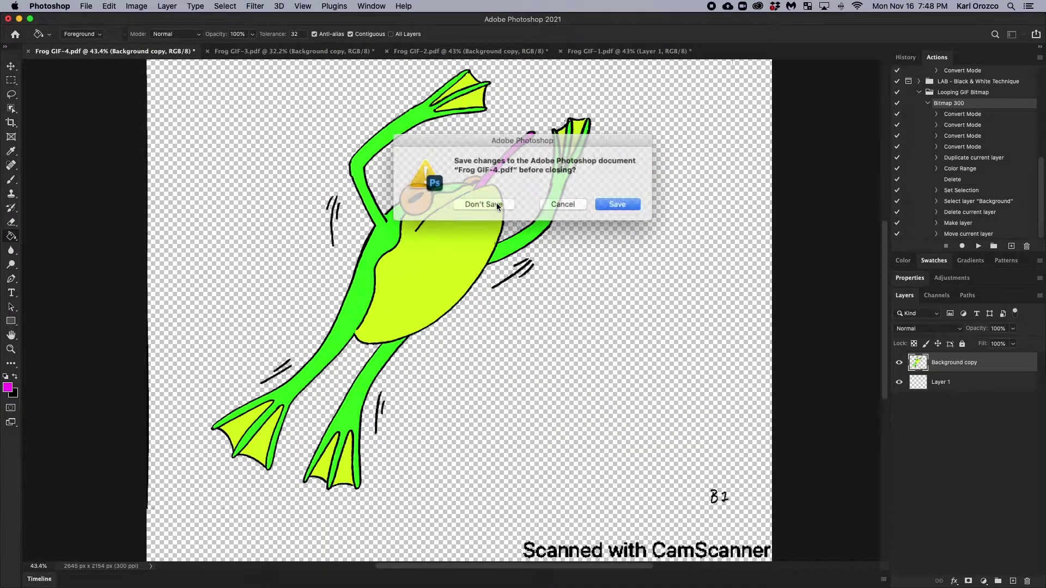
click(496, 202)
key(super+w)
click(496, 203)
key(super+w)
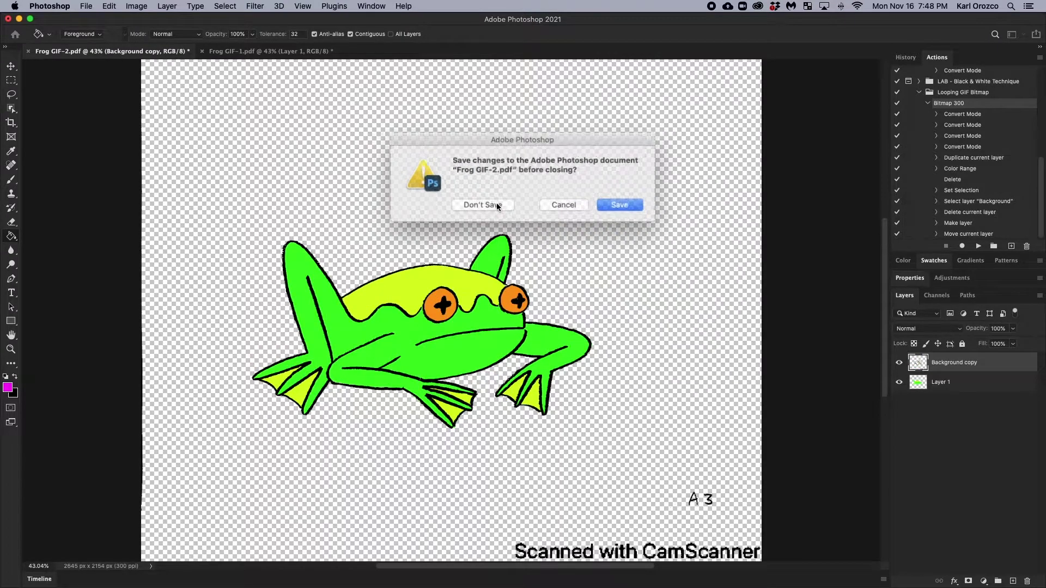
click(496, 203)
key(super+w)
click(496, 202)
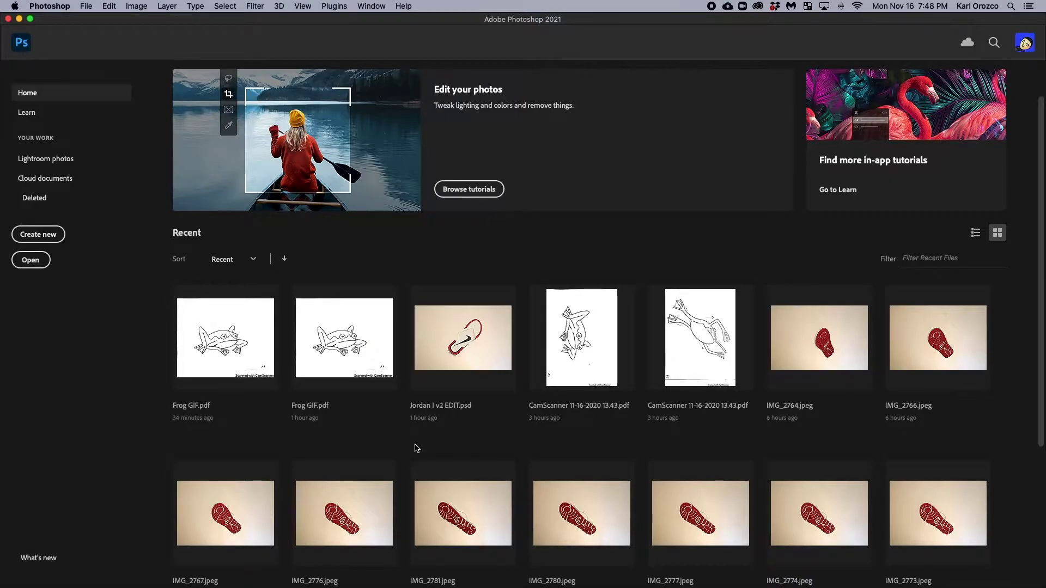
Step: Switch to Finder and open Frog GIF-1.png from the 02 Stills folder of Looping GIF in Adobe Photoshop 2021
click(133, 567)
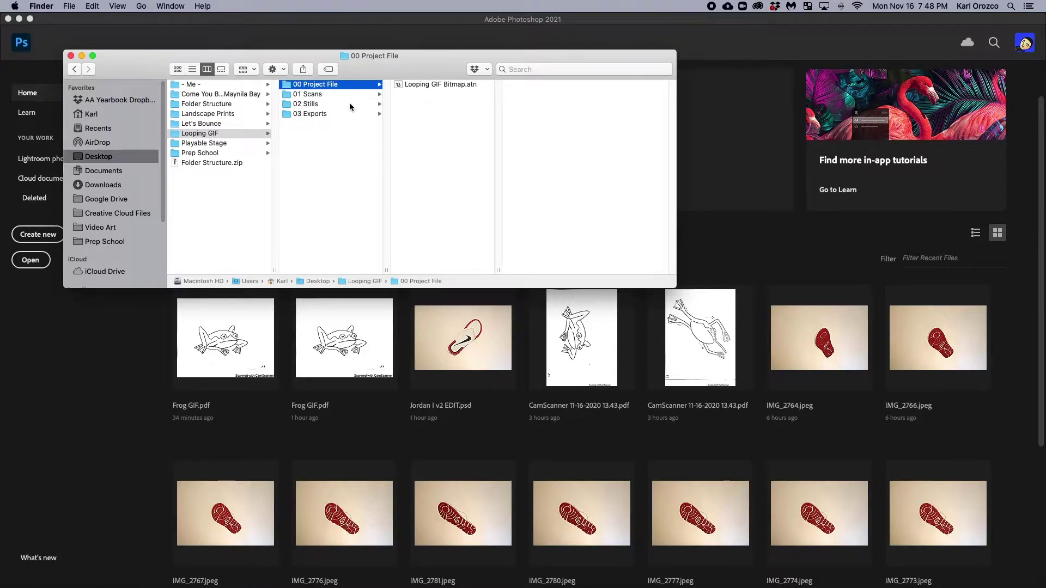
click(327, 103)
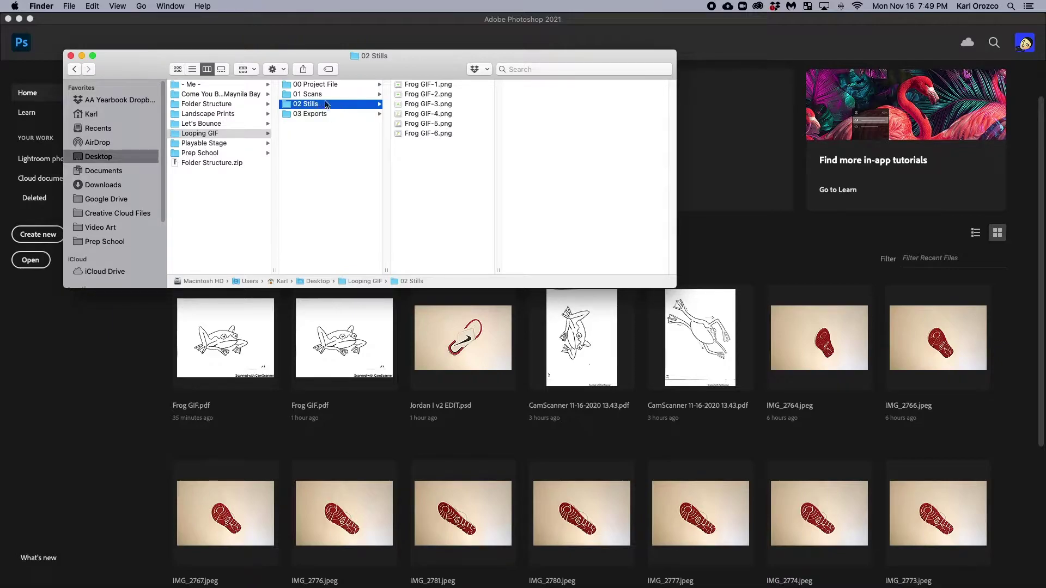
click(428, 85)
right_click(428, 86)
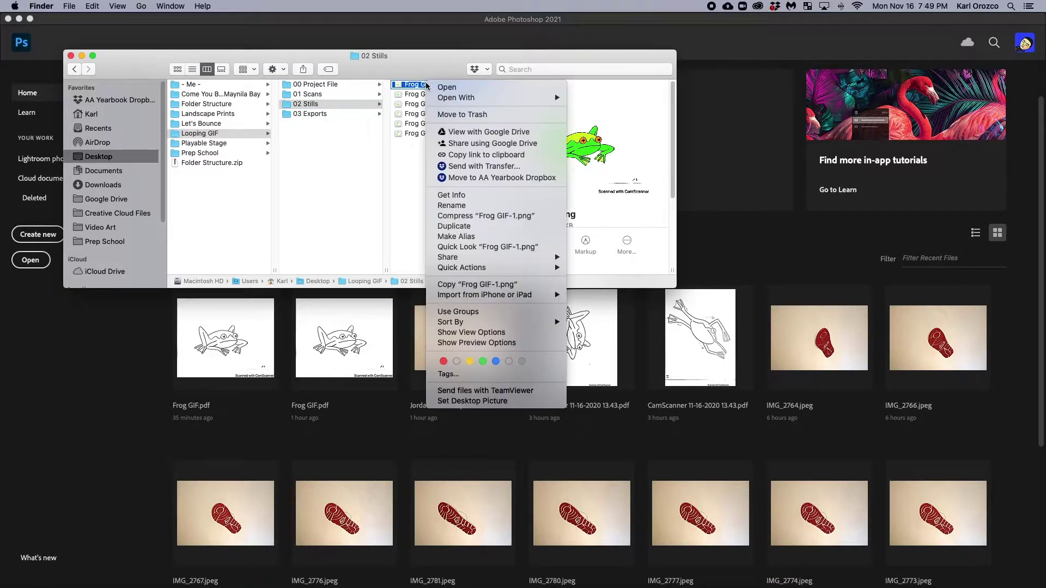
mouse_move(456, 105)
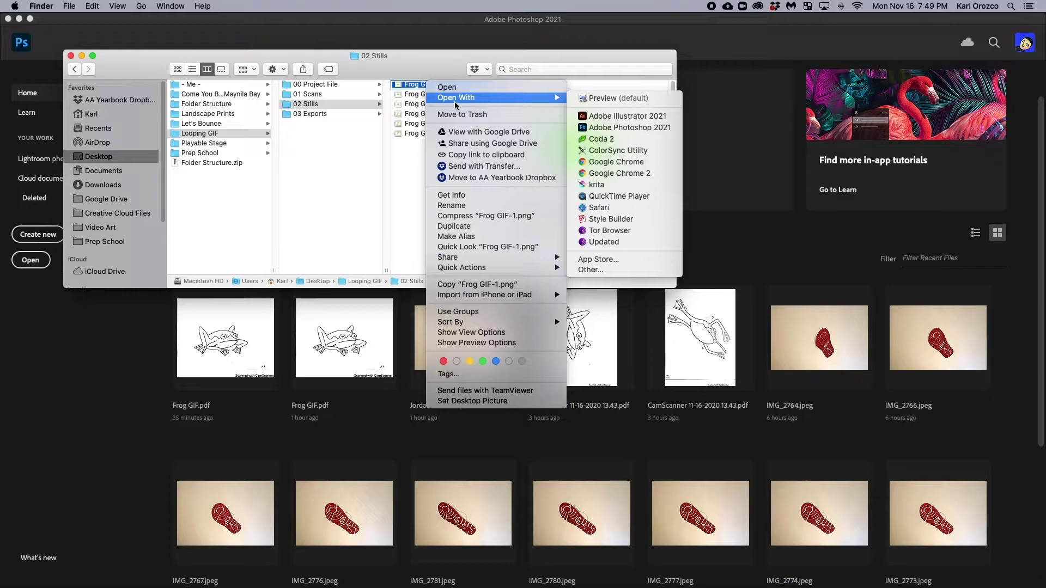
click(579, 127)
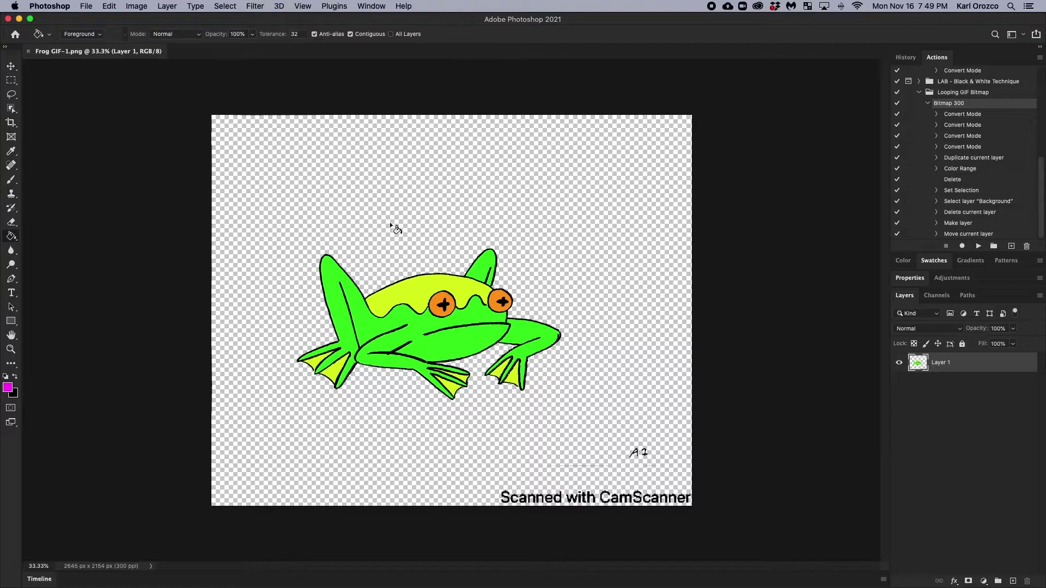
Step: Place Frog GIF-2.png as an embedded layer above Layer 1 and undo the placement
click(86, 6)
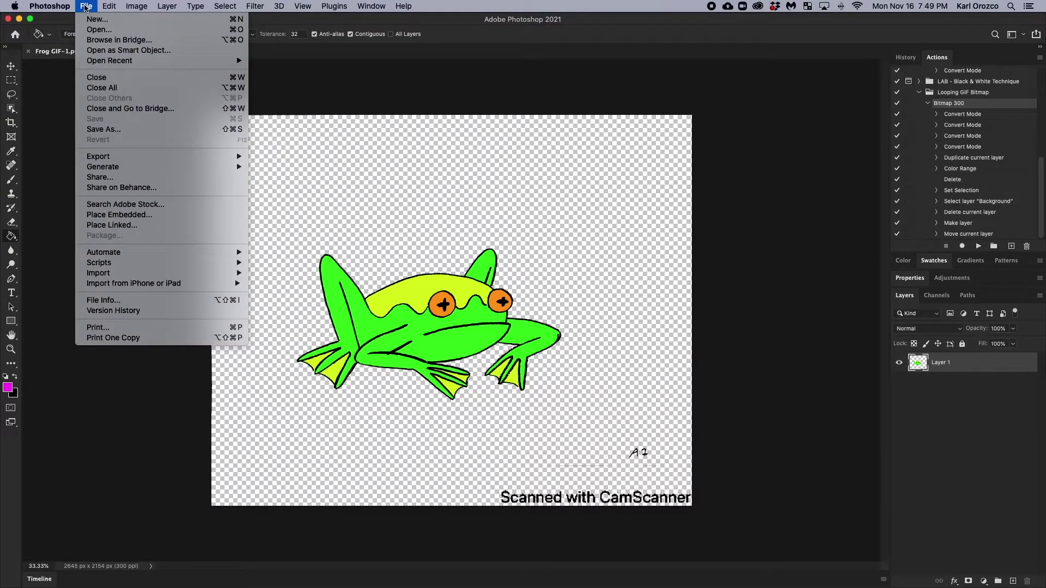
click(141, 216)
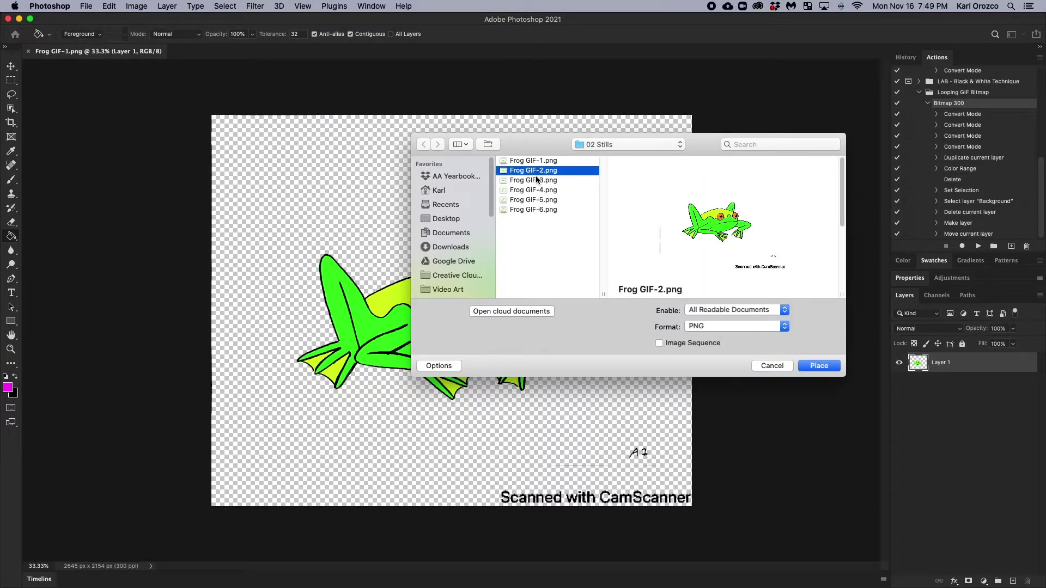
click(819, 365)
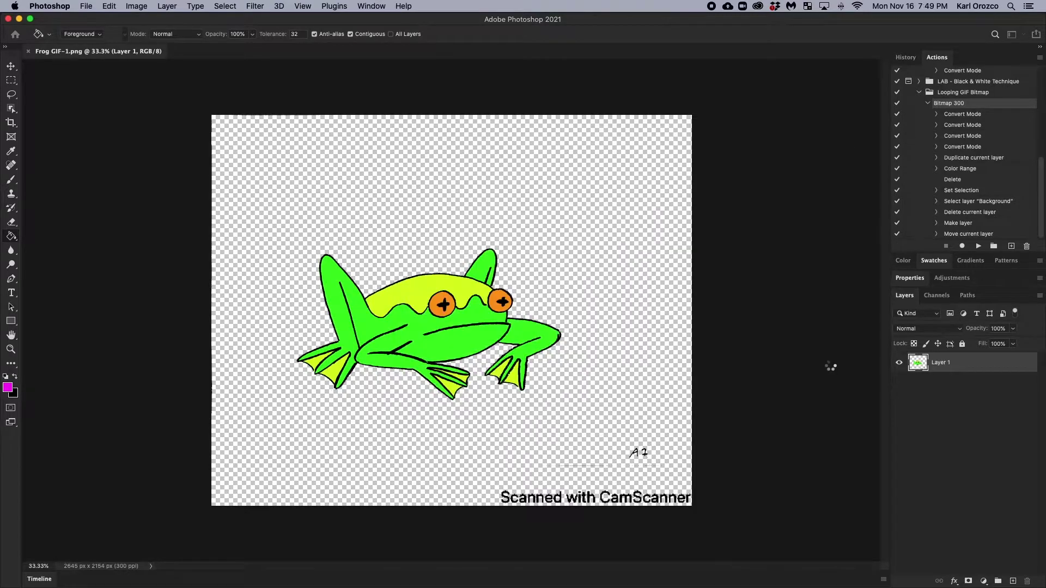
key(Return)
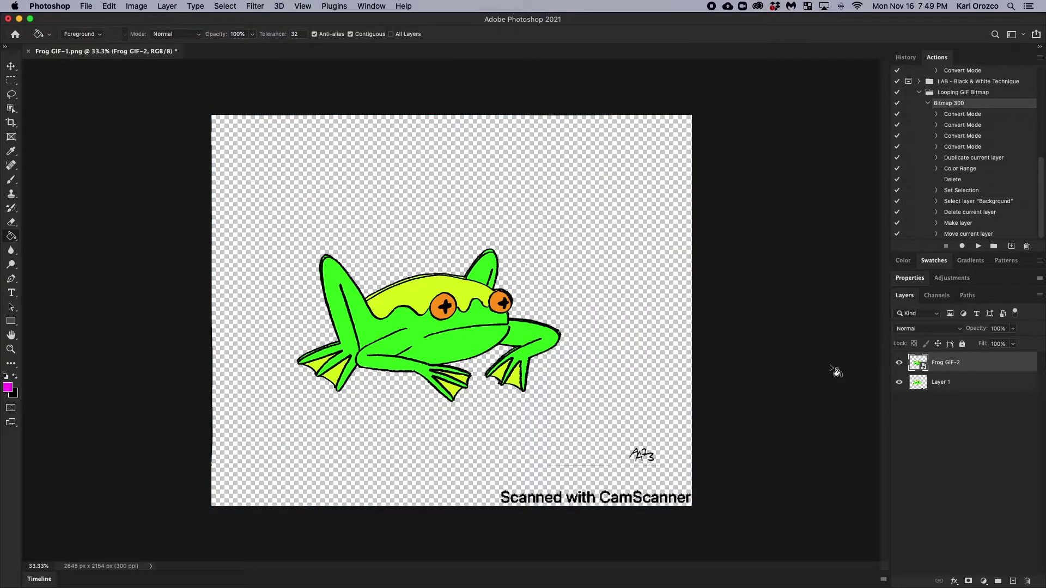
key(super+z)
Step: Place Frog GIF-2.png through Frog GIF-6.png from Finder's 02 Stills folder as stacked layers in the Frog GIF-1.png document
mouse_move(498, 577)
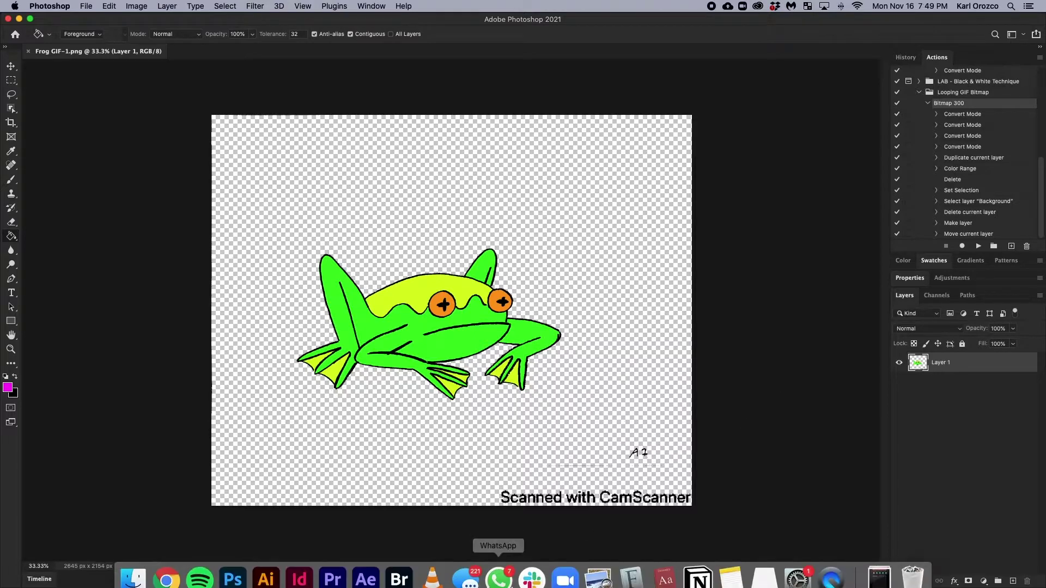
click(132, 578)
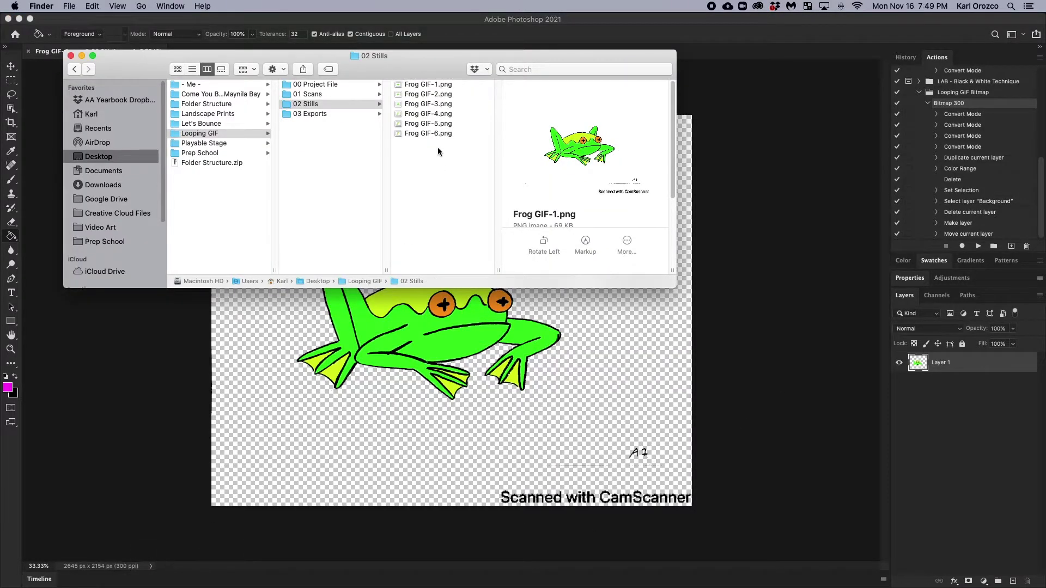
drag(429, 56, 849, 63)
drag(853, 138, 428, 318)
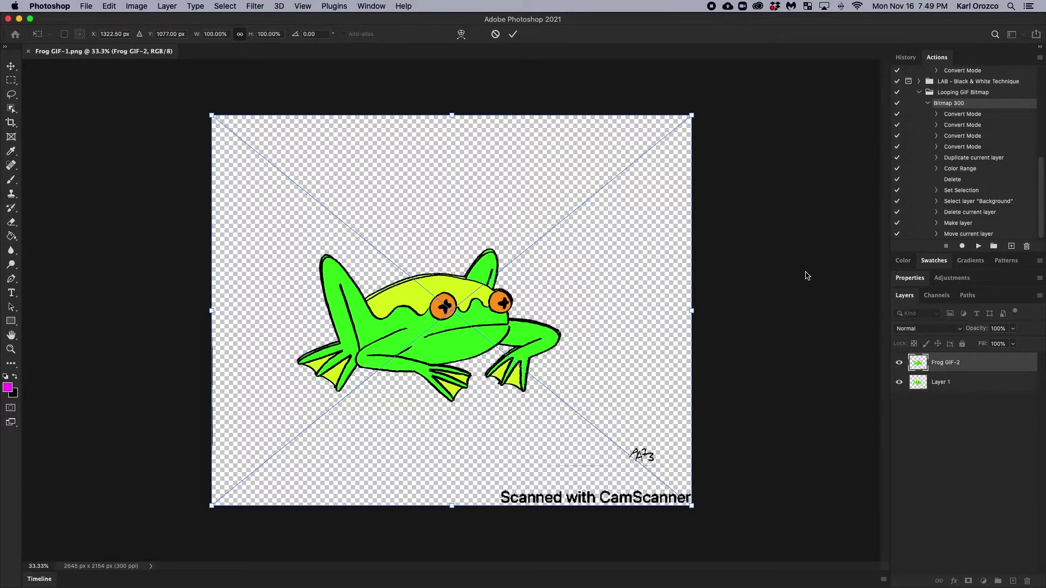
key(Return)
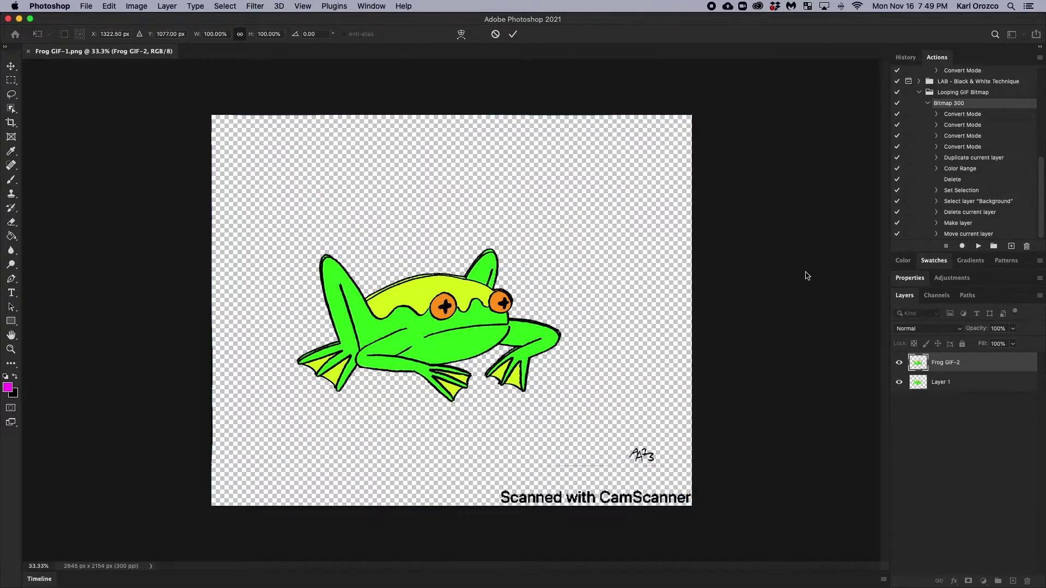
key(Return)
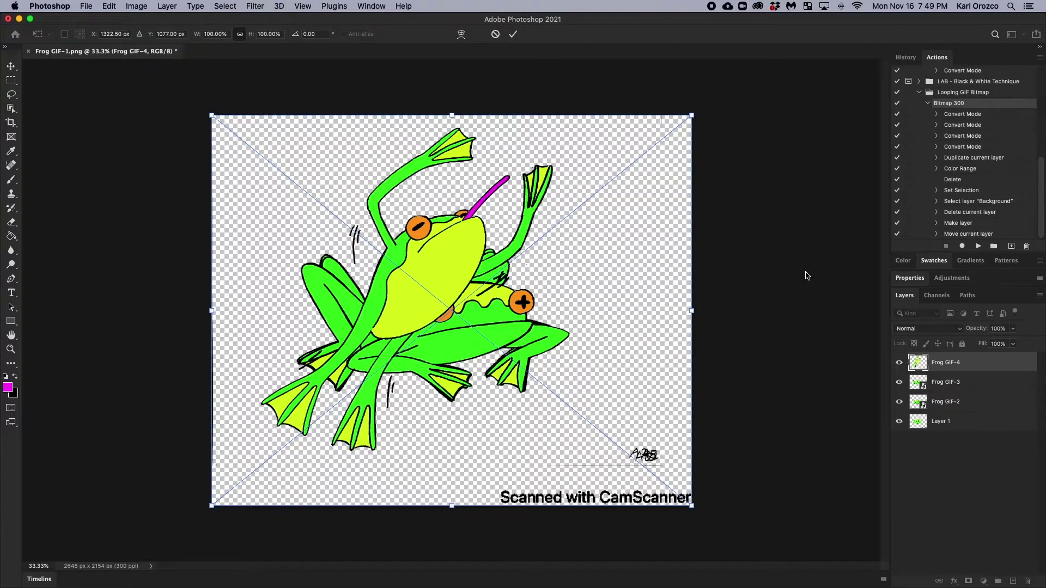
key(Return)
key(Return)
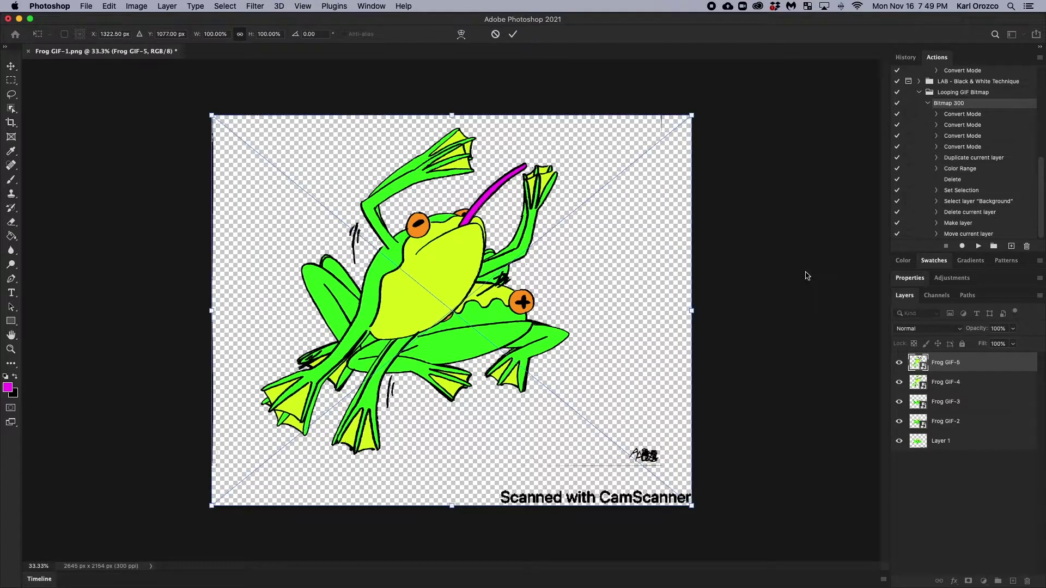
key(Return)
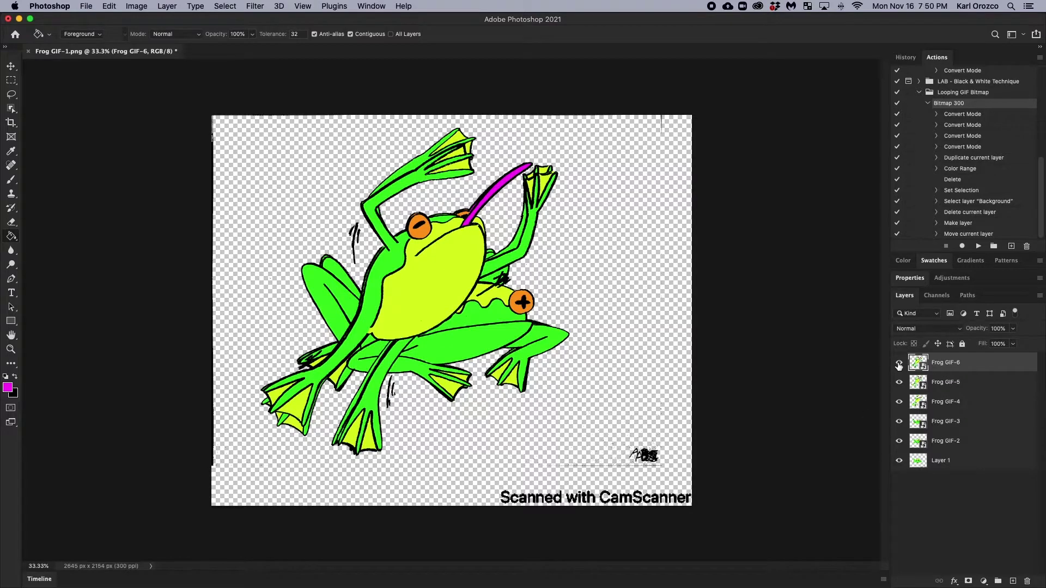
Step: View each frog layer on its own from Frog GIF-6 down to Layer 1 and back, ending with only Frog GIF-6 visible
click(898, 363)
click(899, 363)
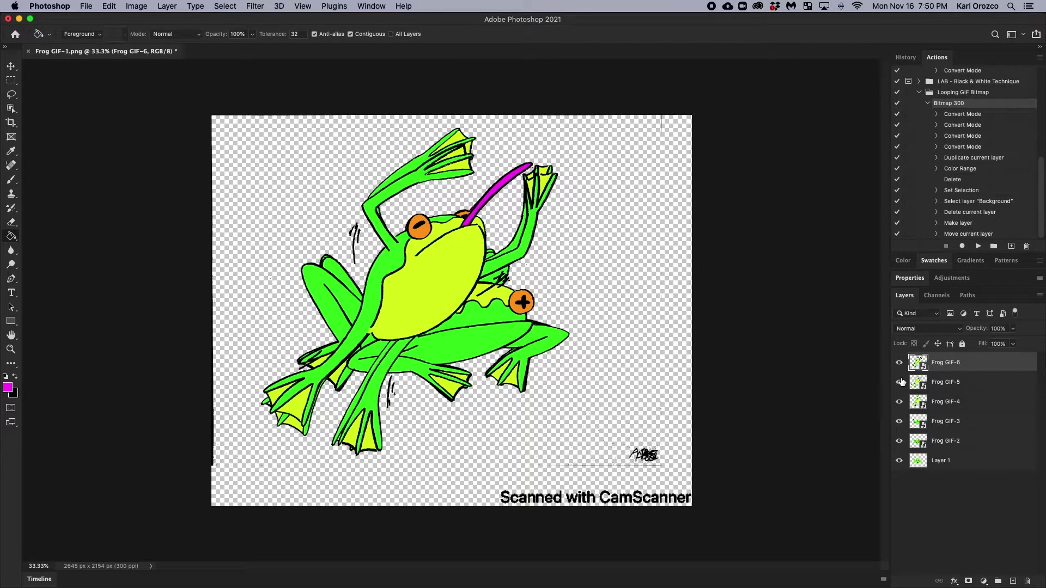
alt+click(900, 364)
alt+click(901, 384)
alt+click(900, 404)
alt+click(899, 421)
alt+click(899, 440)
alt+click(899, 460)
alt+click(899, 440)
alt+click(899, 421)
alt+click(898, 402)
alt+click(899, 382)
alt+click(900, 363)
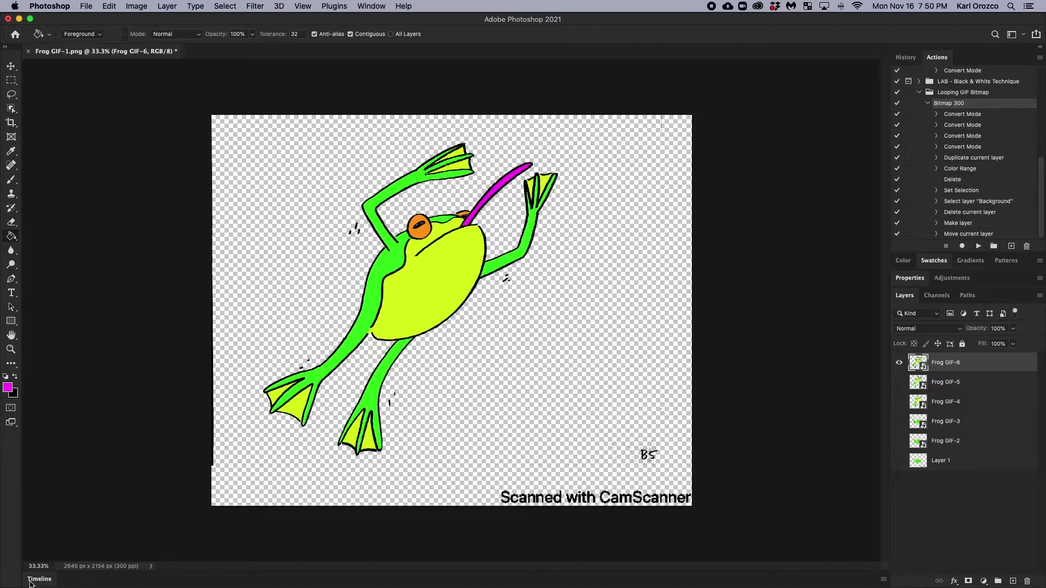
Step: Show the Timeline, create a video timeline from the frog layers and look over its tracks
click(365, 5)
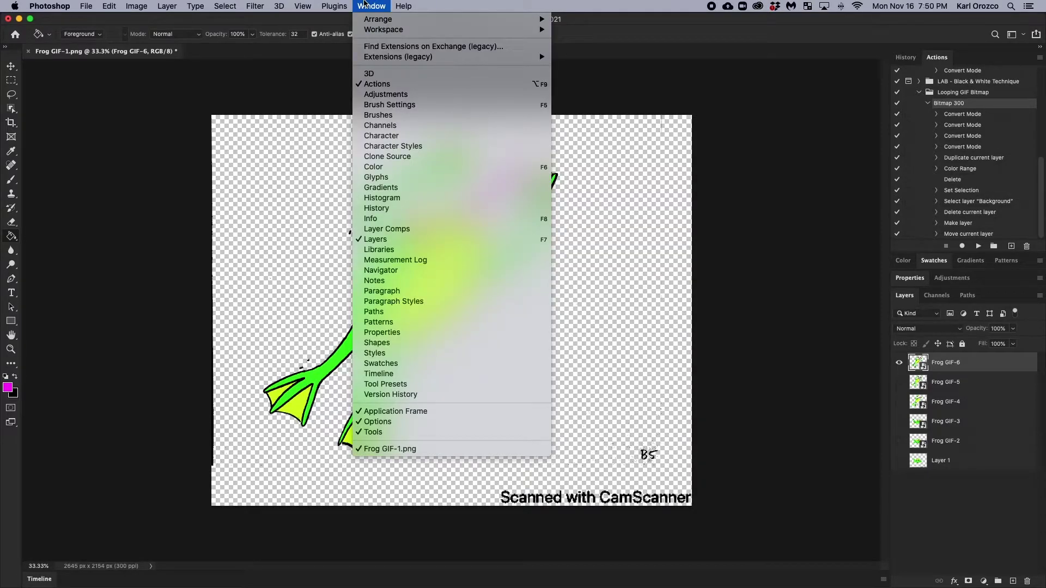
click(395, 376)
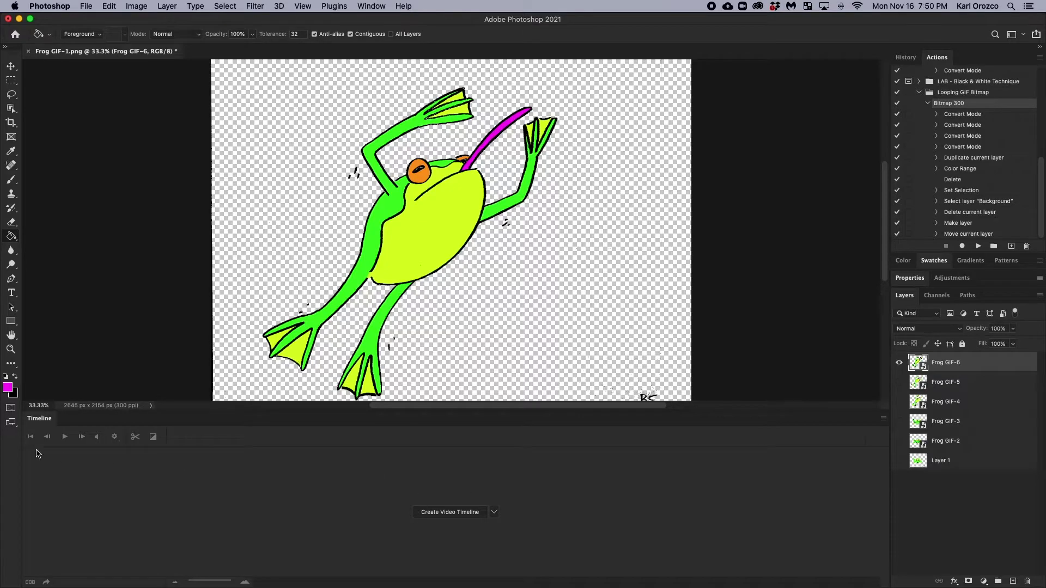
click(450, 512)
scroll(231, 497, down, 1)
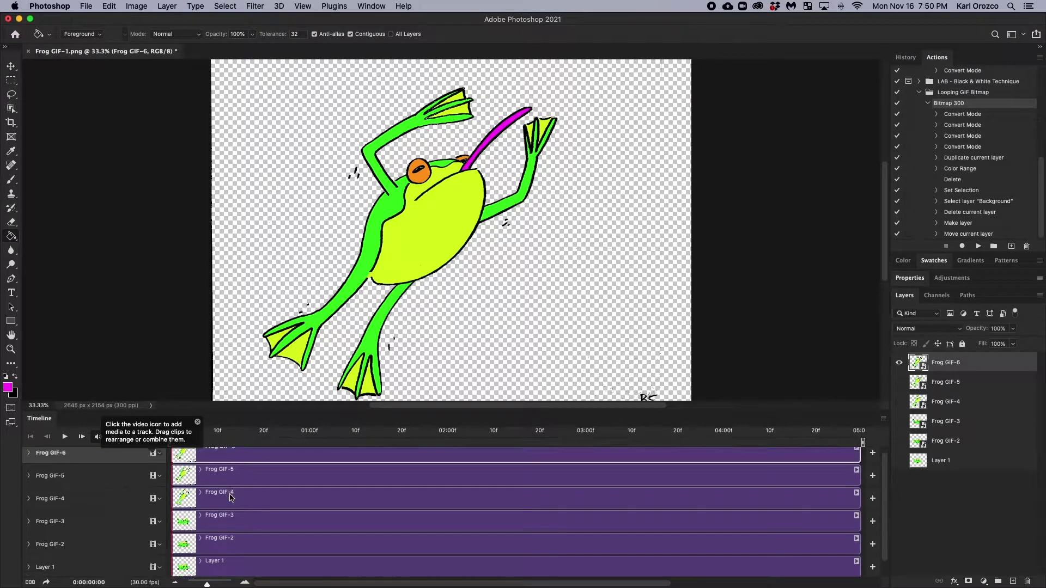
scroll(231, 497, up, 1)
scroll(230, 498, down, 2)
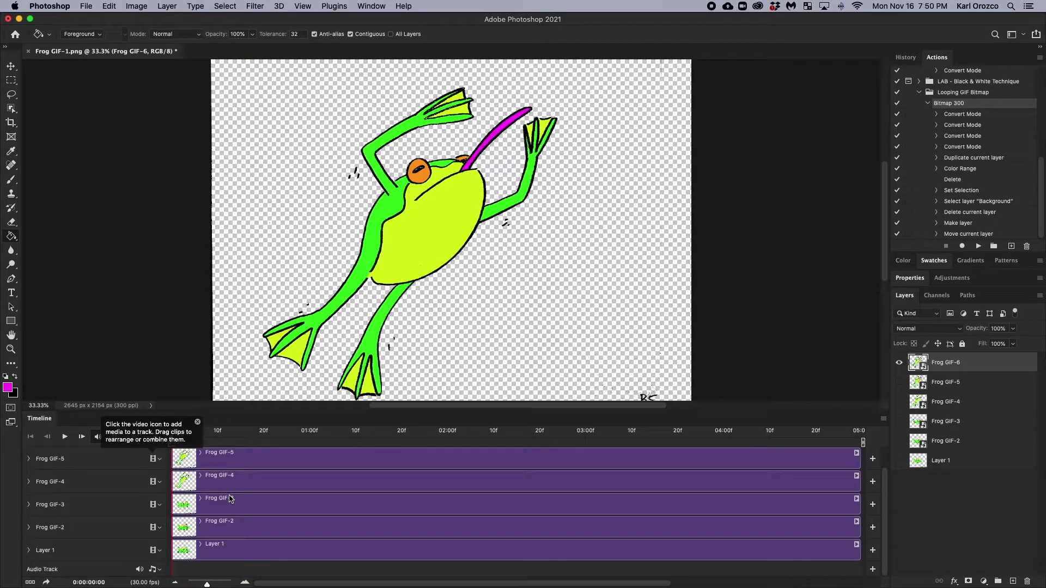
scroll(207, 496, up, 2)
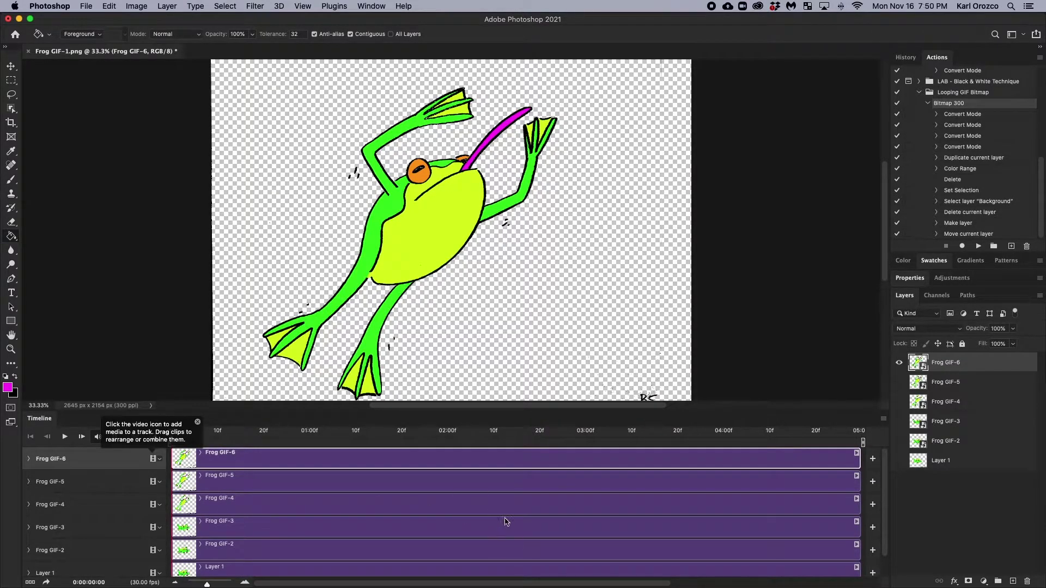
scroll(511, 523, down, 2)
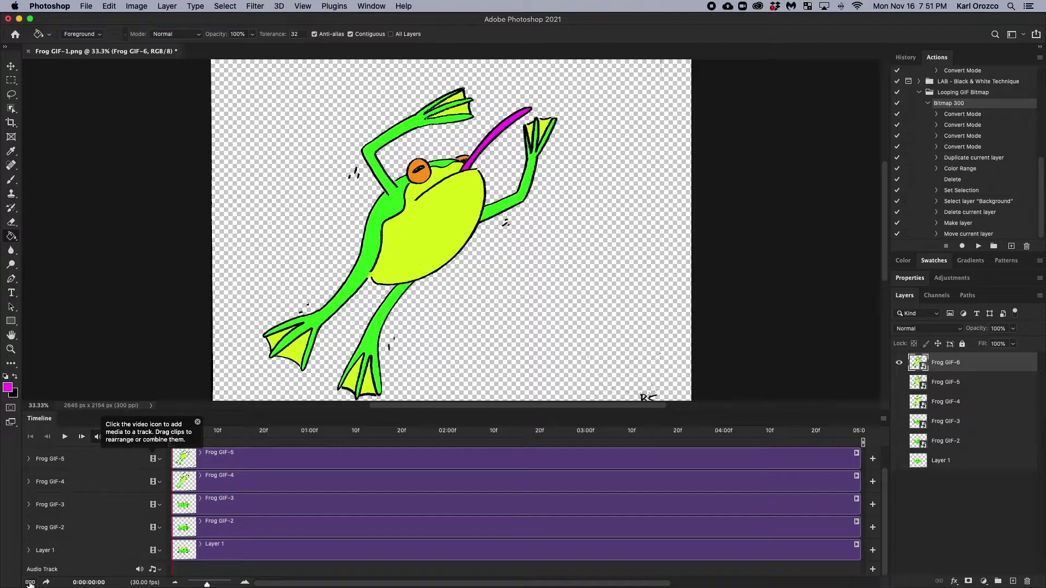
Step: Convert the video timeline to a frame animation and make its frames from the six frog layers
click(30, 583)
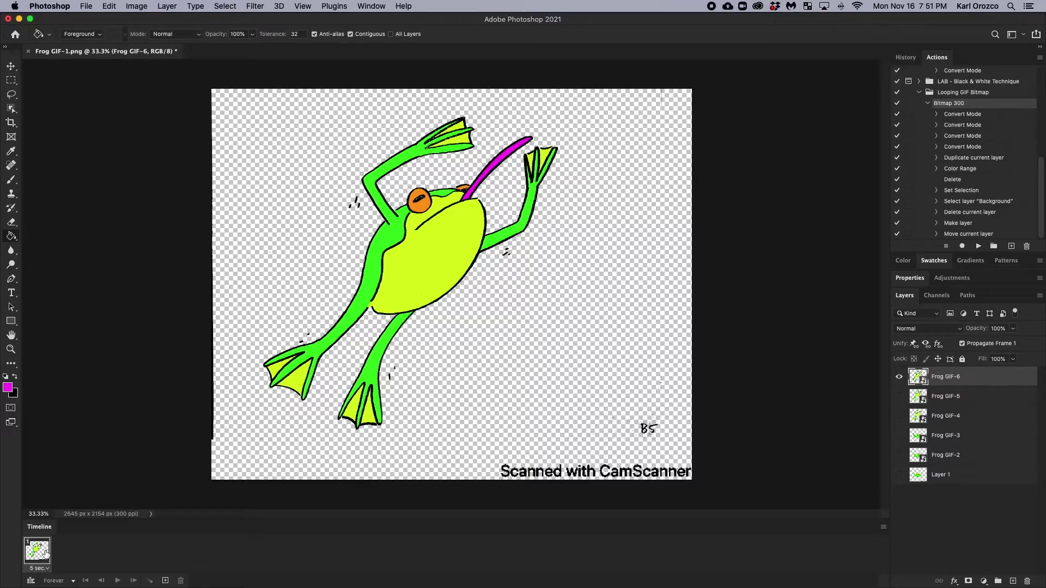
click(883, 528)
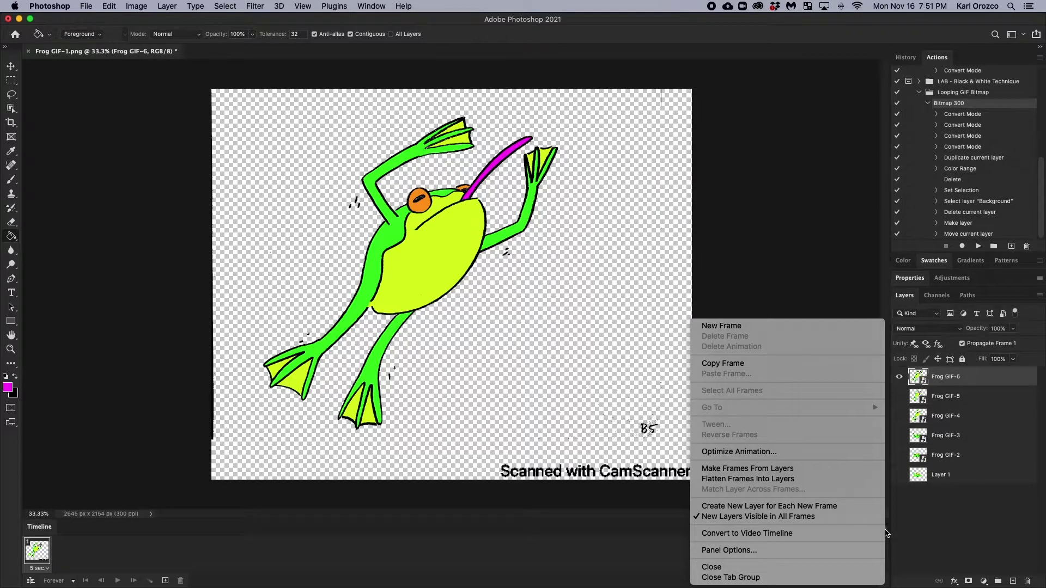
click(754, 469)
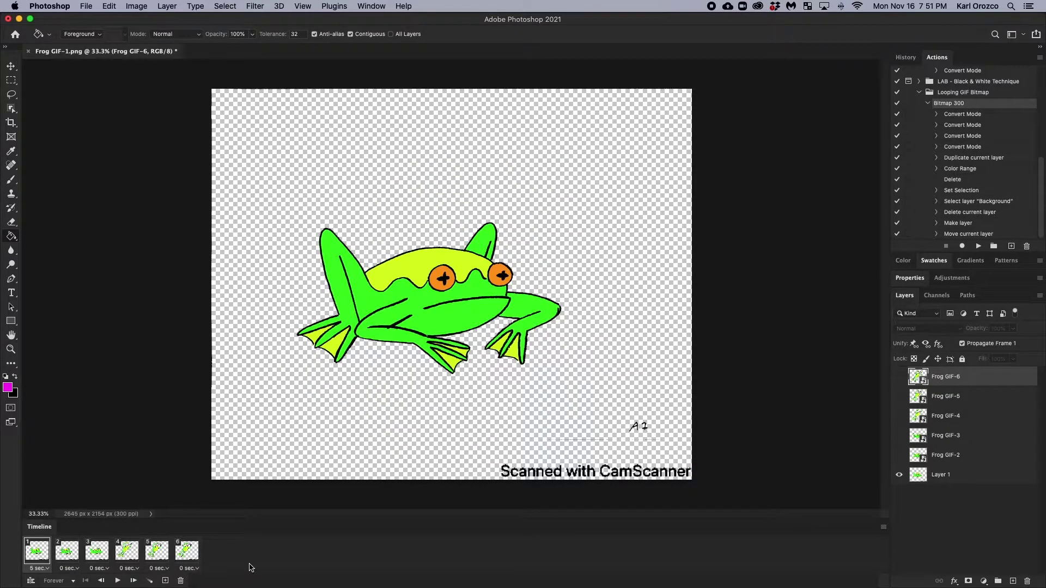
Step: Step through animation frames 1 to 6 and back to check the frog drawing shown in each
click(61, 555)
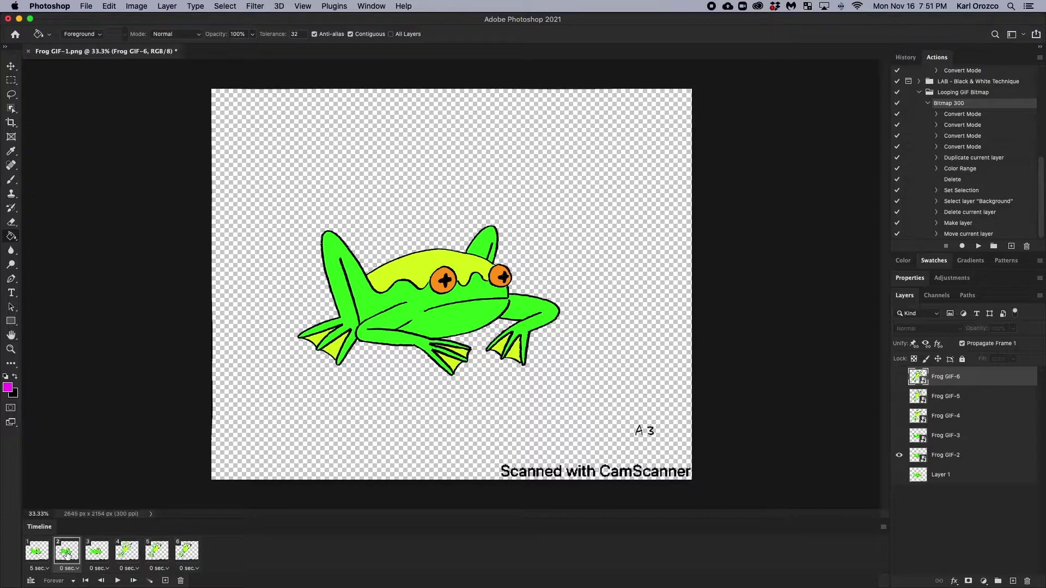
click(96, 552)
click(127, 553)
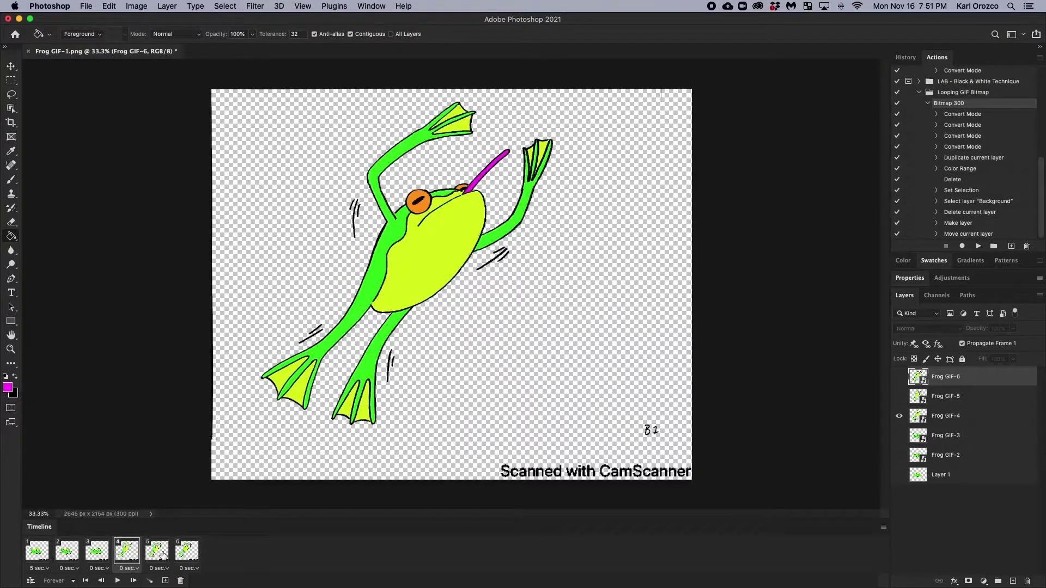
click(163, 555)
click(185, 555)
click(152, 555)
click(122, 554)
click(97, 556)
click(68, 556)
click(43, 556)
click(73, 555)
click(96, 553)
key(space)
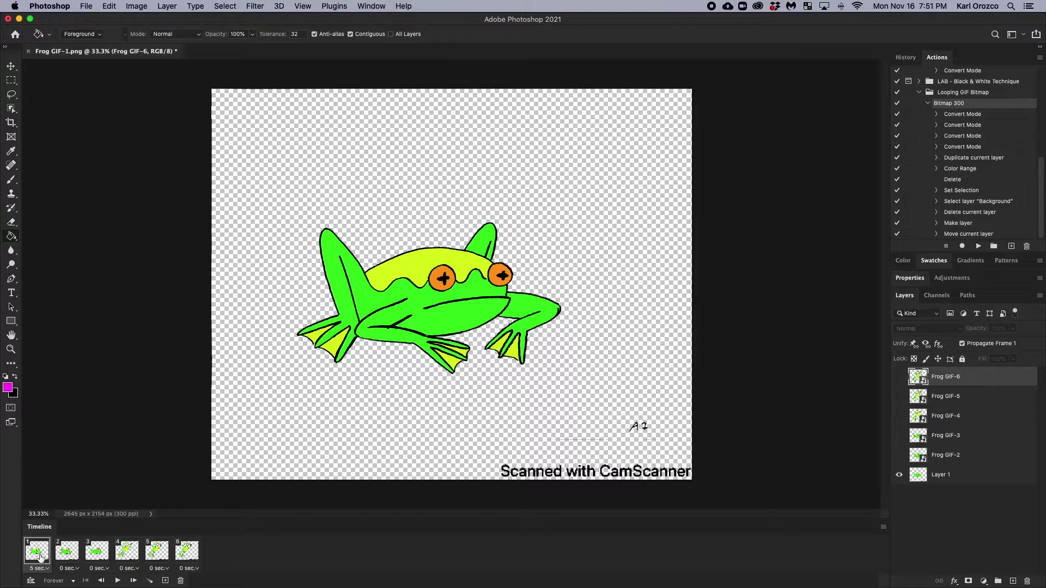
Step: Select all six animation frames and set their delay to 0.2 seconds
click(178, 558)
click(39, 555)
shift+click(187, 552)
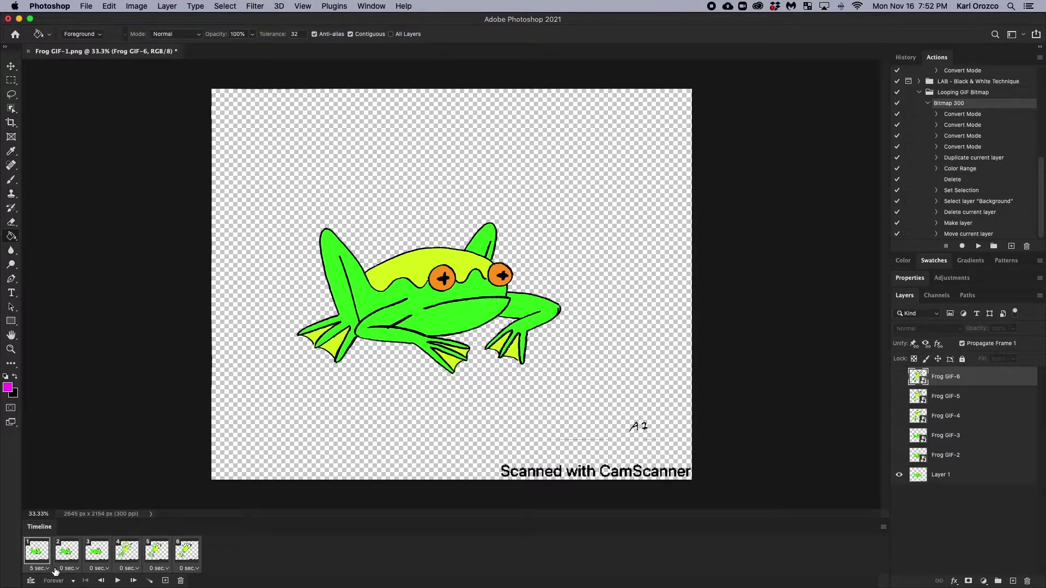
click(197, 569)
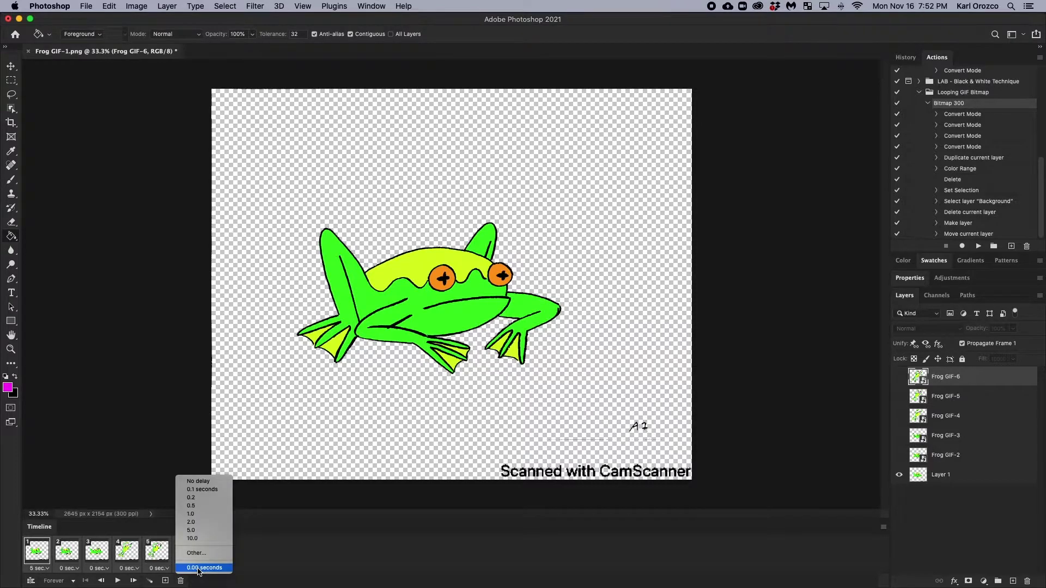
click(200, 498)
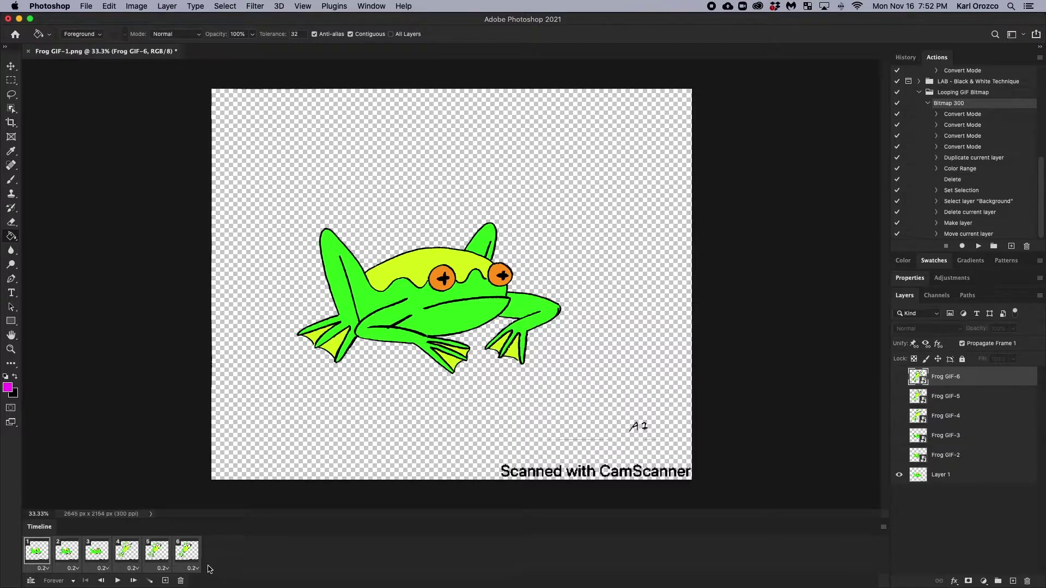
click(199, 570)
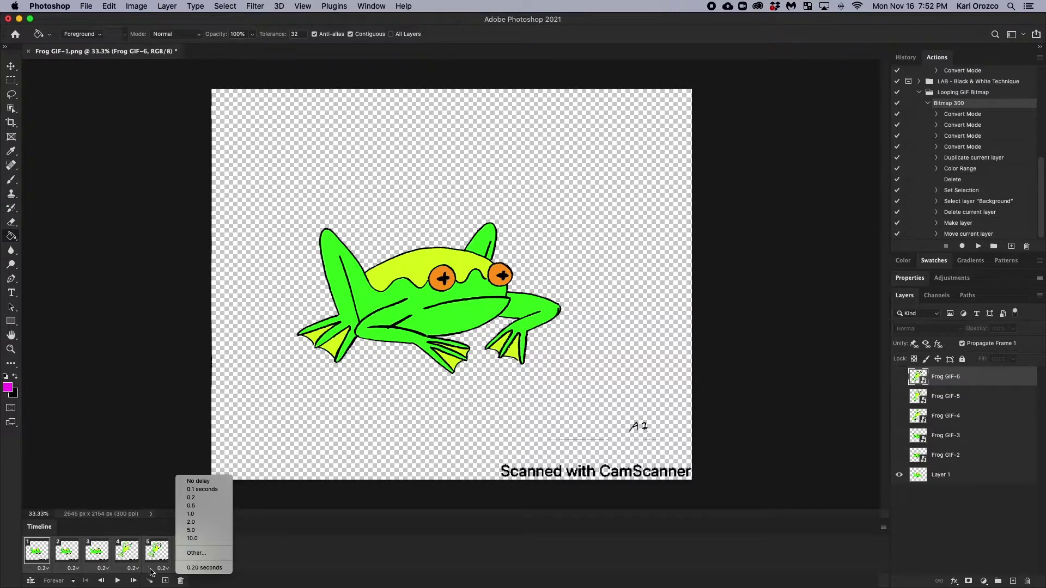
click(302, 567)
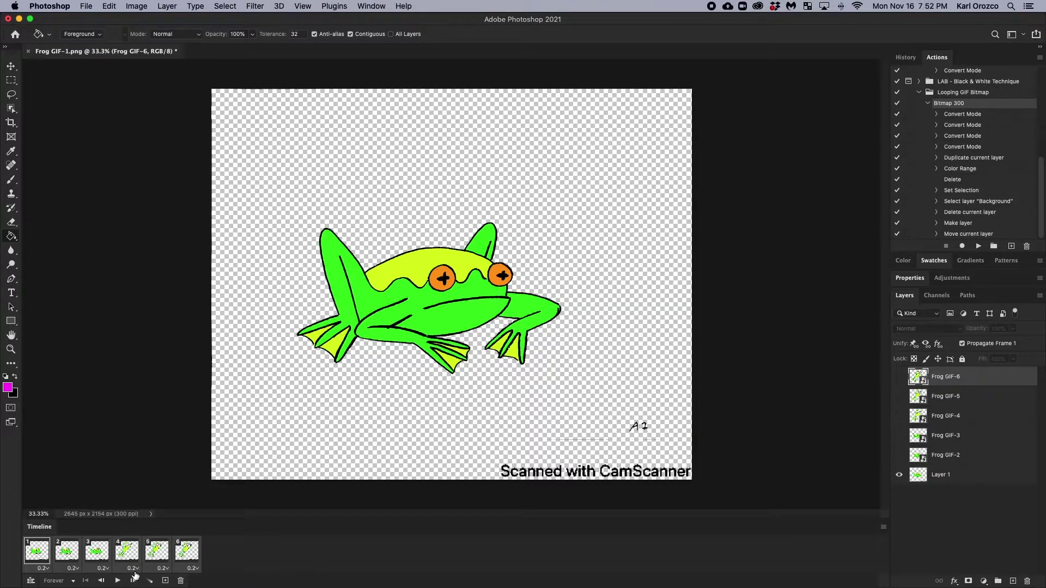
Step: Set the animation's looping option to Forever and play it briefly to preview the loop
click(73, 581)
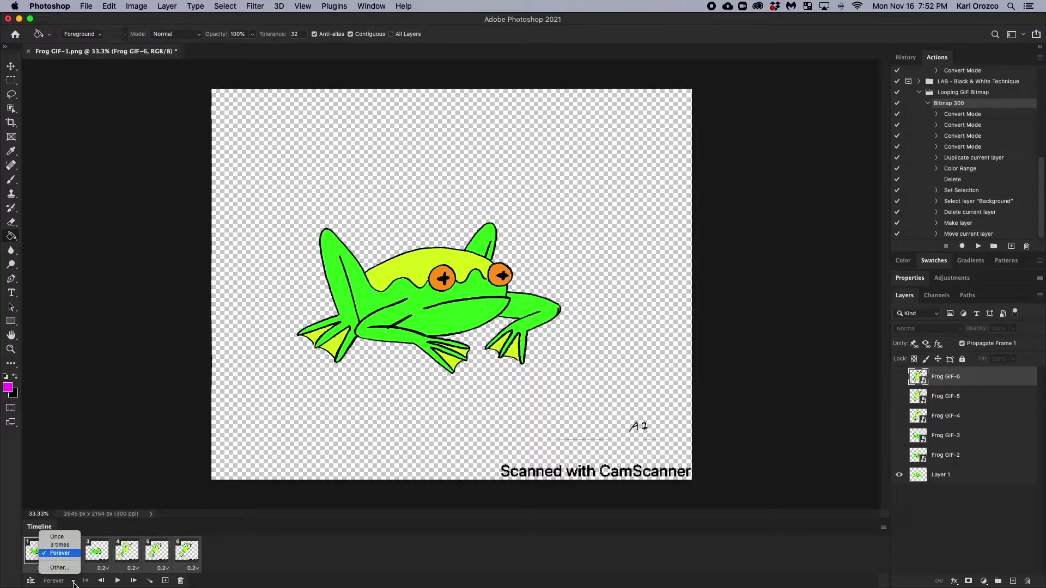
click(68, 553)
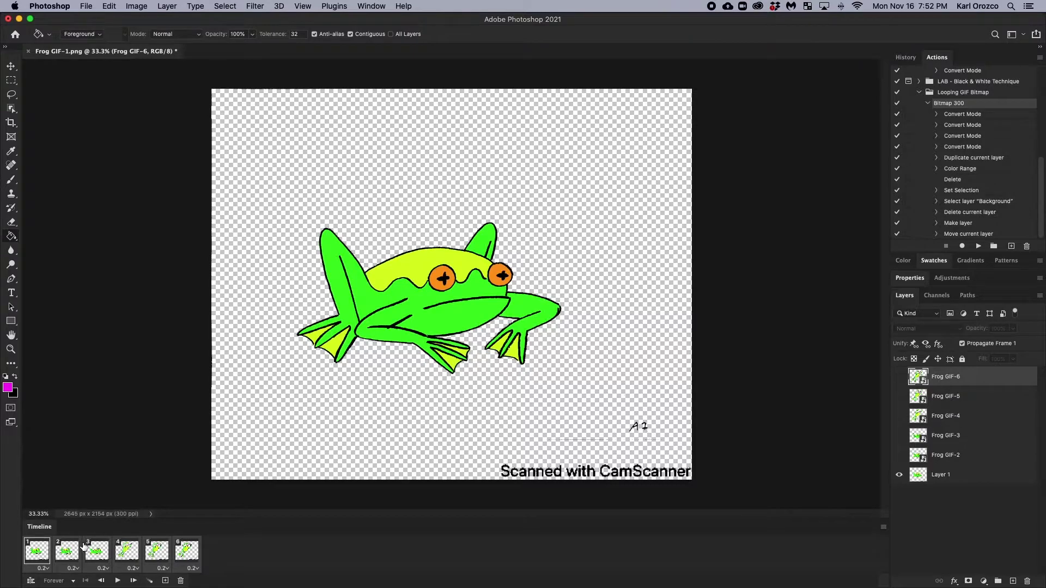
click(117, 580)
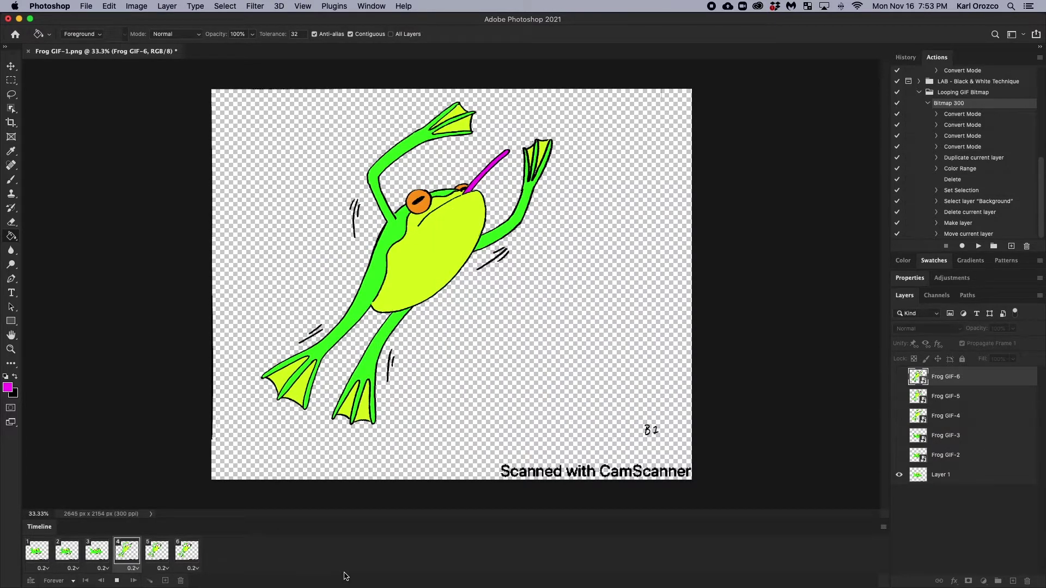
key(space)
key(Return)
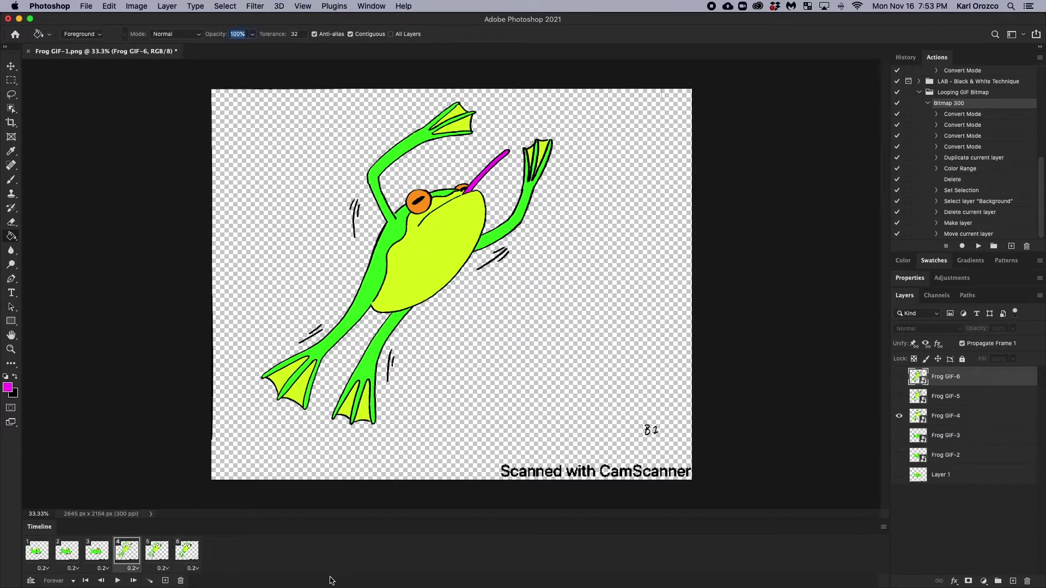
Step: Set the delay of all six frames to 0.1 seconds and preview the animation
click(199, 559)
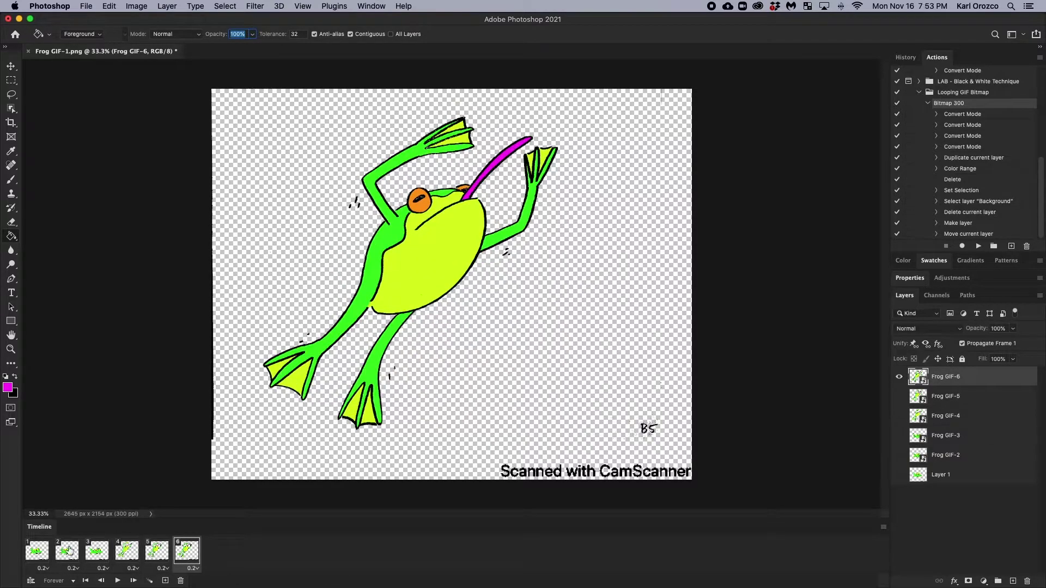
click(196, 569)
click(208, 493)
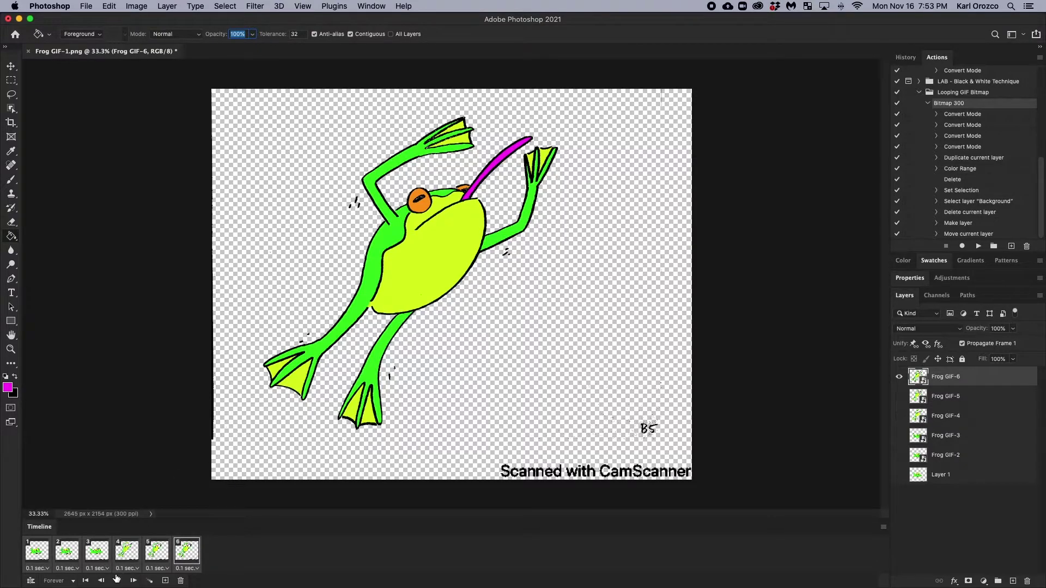
click(116, 579)
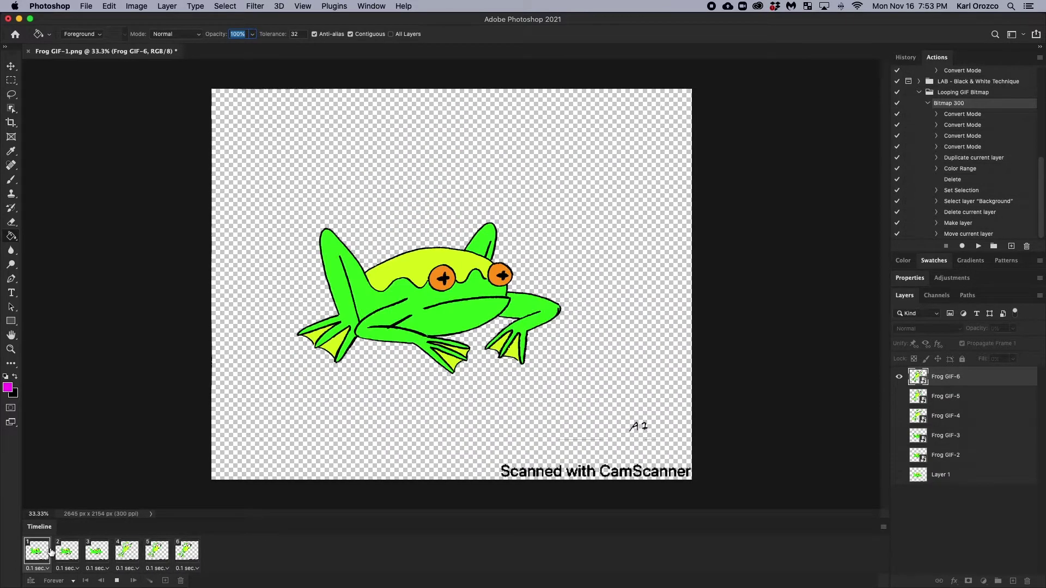
key(space)
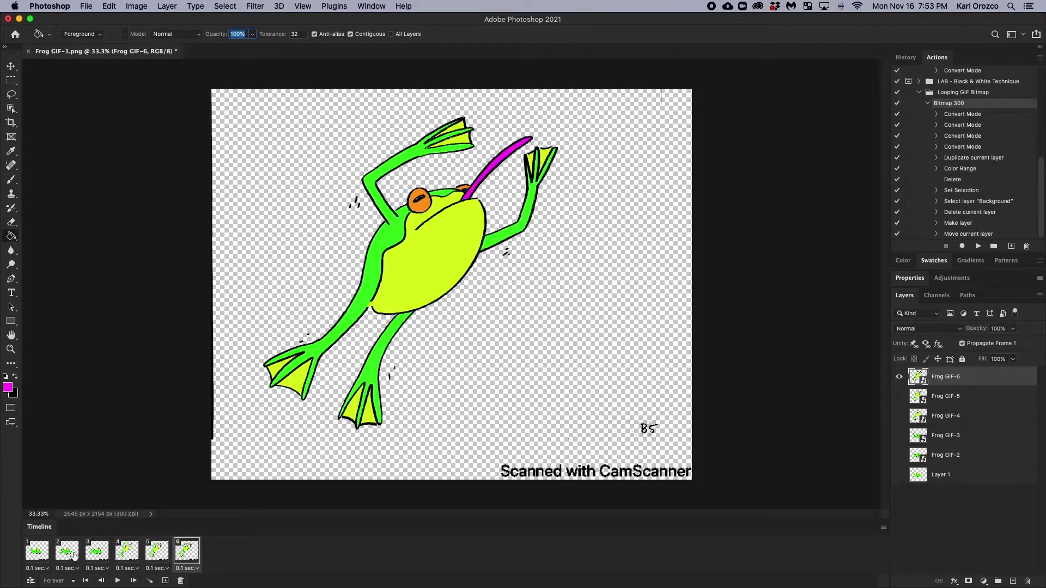
Step: Set a custom delay of 0.15 seconds on all six frames and preview the animation
shift+click(35, 553)
click(47, 569)
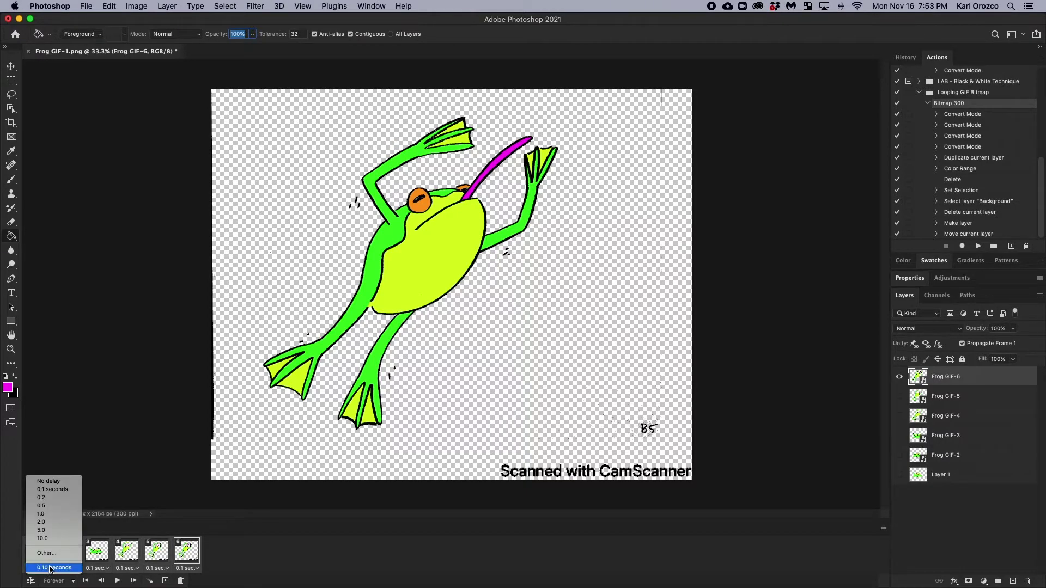
click(53, 554)
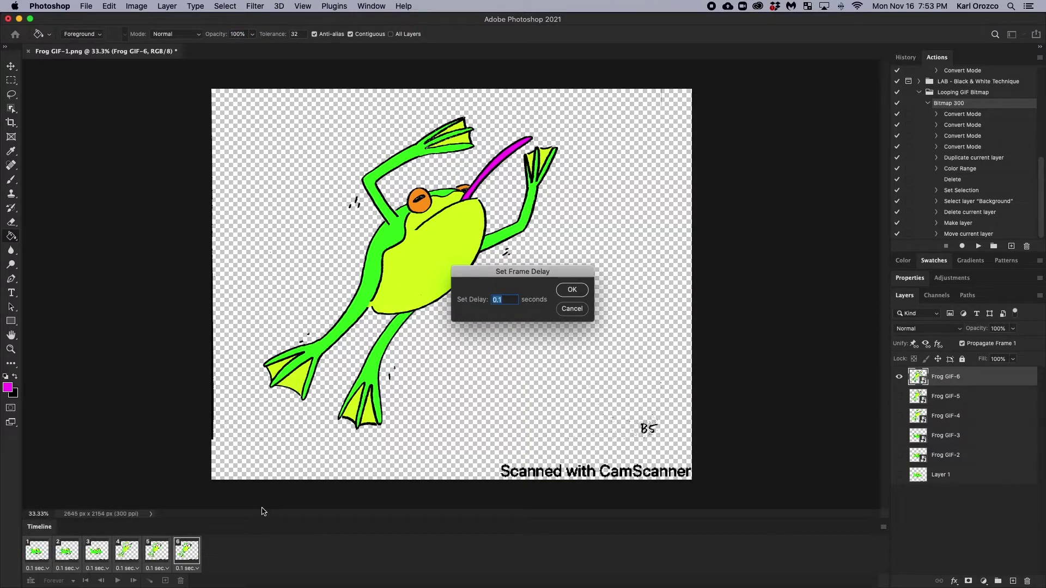
click(572, 290)
key(space)
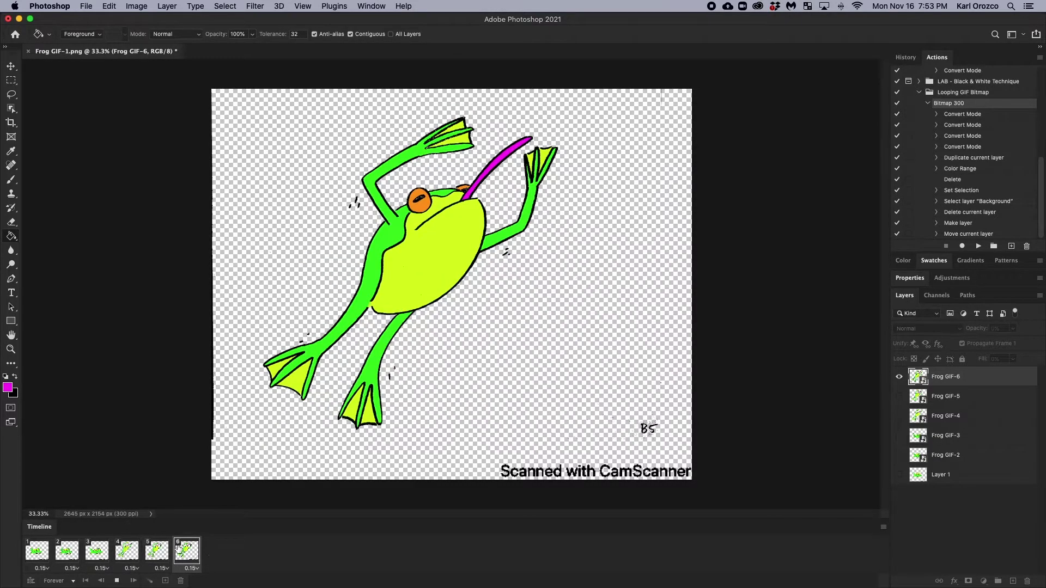
key(space)
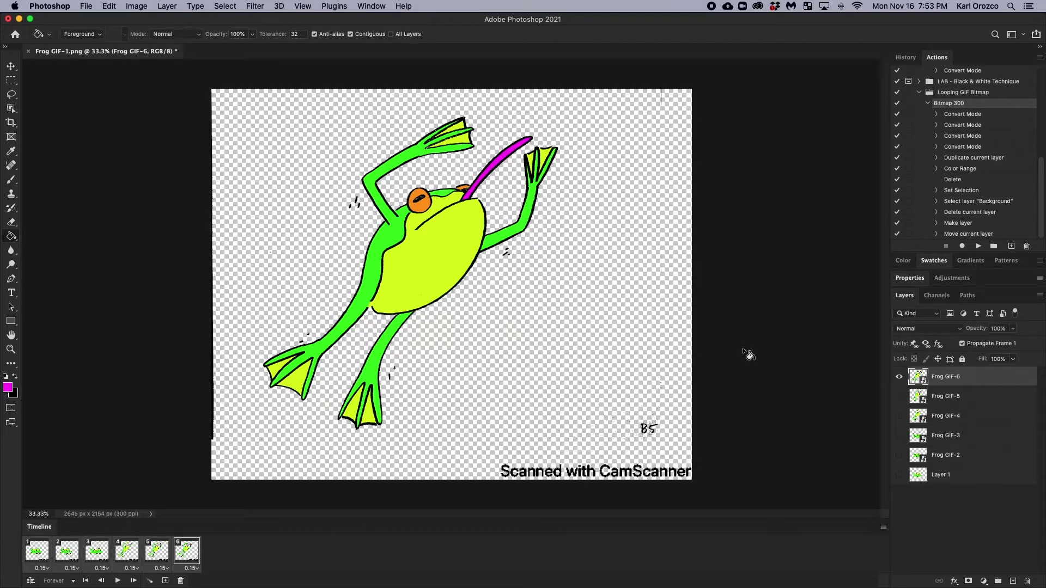
Step: Crop the canvas around the frog to about 1673 x 1765 px, cutting off the scanner watermark and the B5 label
key(v)
click(787, 336)
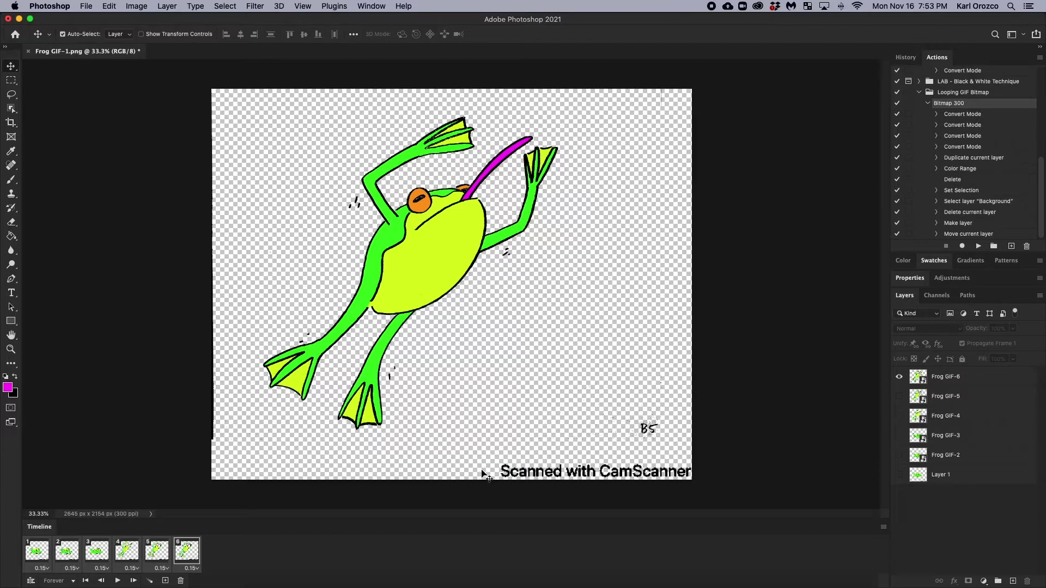
key(c)
key(v)
key(c)
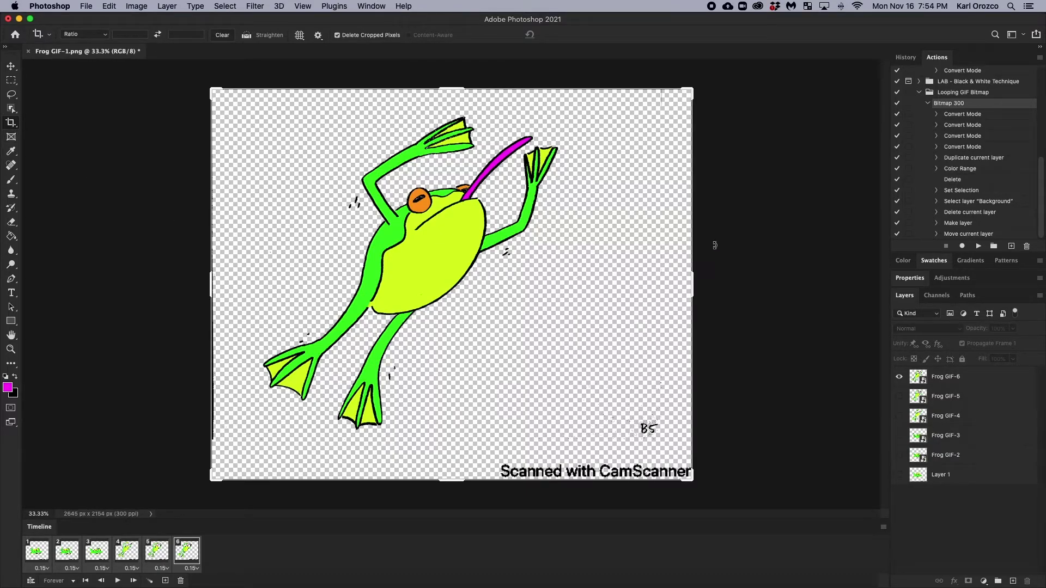
drag(697, 279, 630, 283)
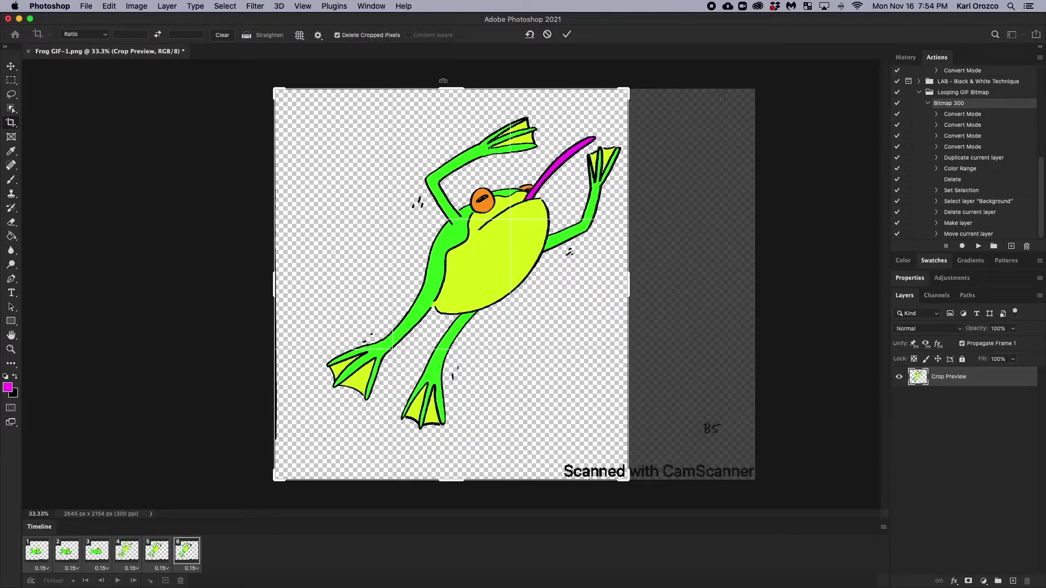
drag(457, 93, 458, 101)
drag(275, 277, 299, 267)
drag(453, 470, 454, 445)
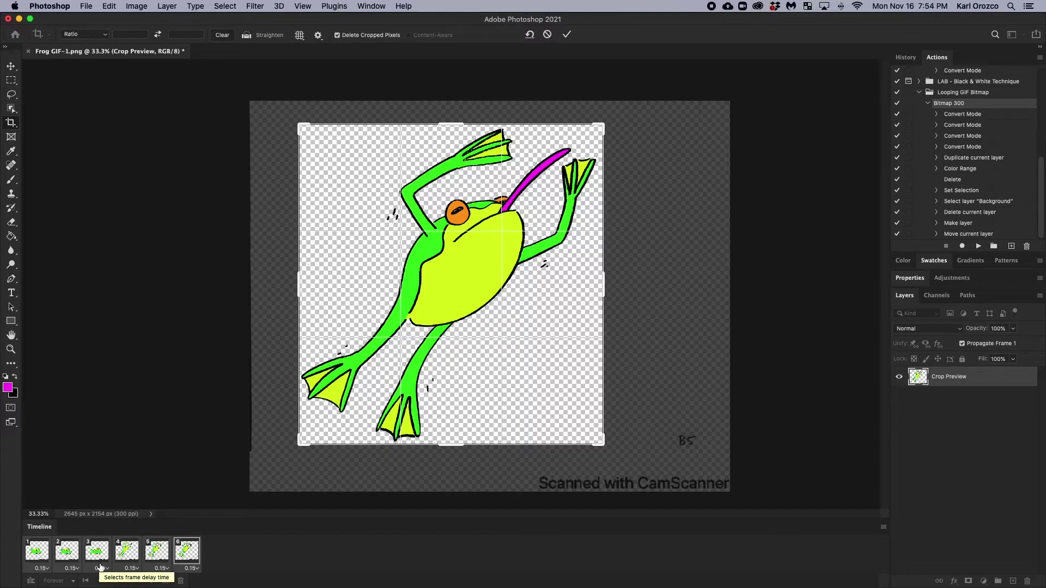
key(Return)
Step: Play the cropped animation and check frames 1 to 3 for clipped parts of the frog
click(118, 581)
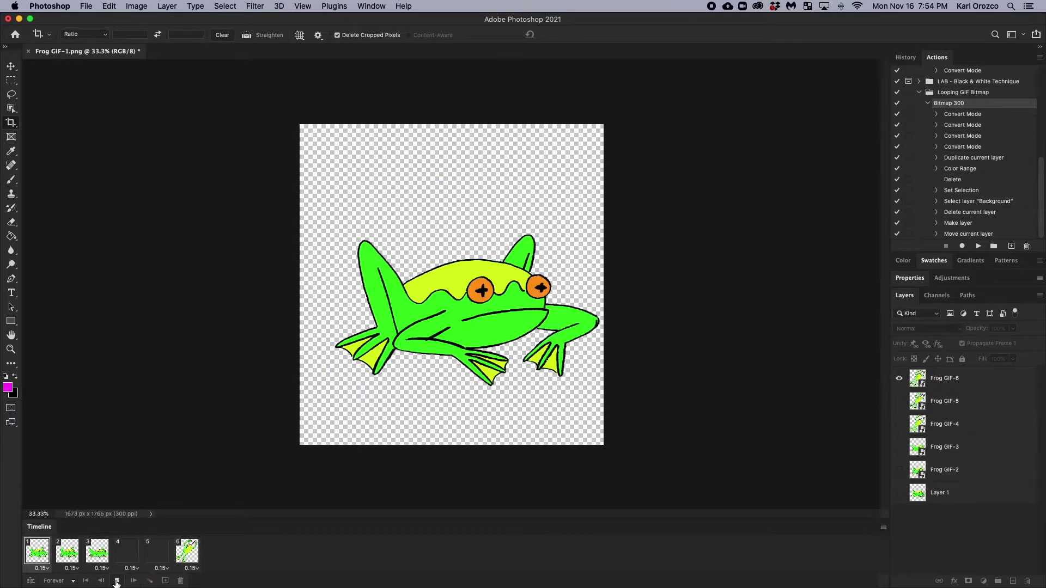
click(116, 580)
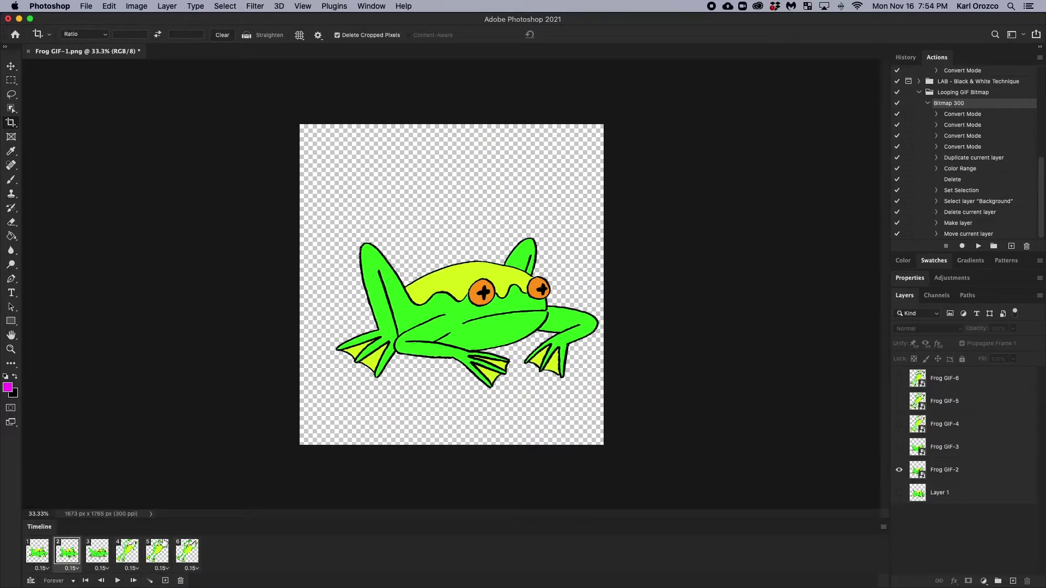
click(42, 551)
click(64, 552)
click(100, 552)
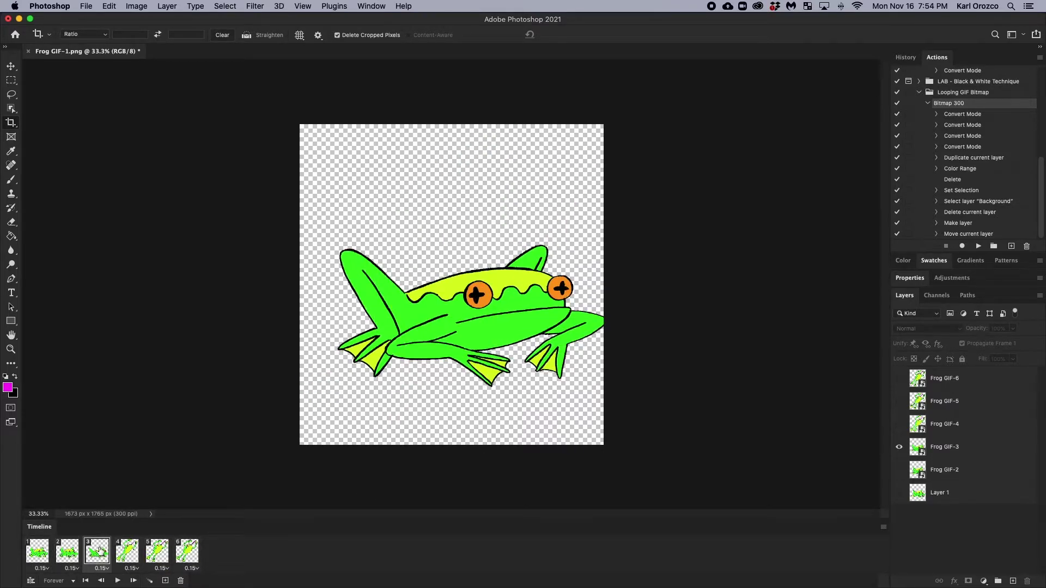
Step: Extend the canvas beside frame 3's clipped front leg to a width of about 1728 px and preview the animation
click(603, 269)
drag(603, 278, 608, 280)
key(Return)
click(33, 548)
key(space)
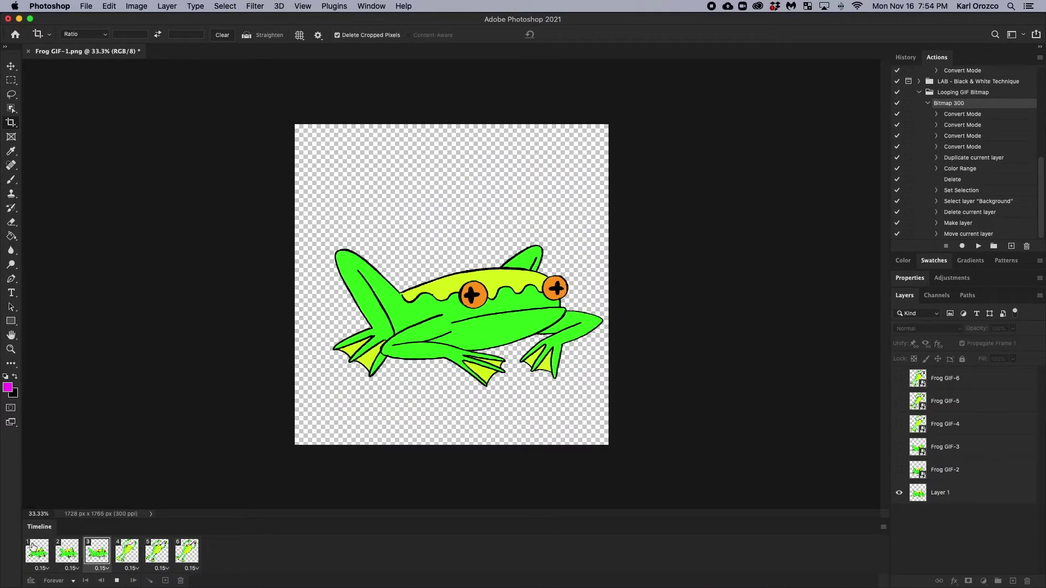
click(31, 547)
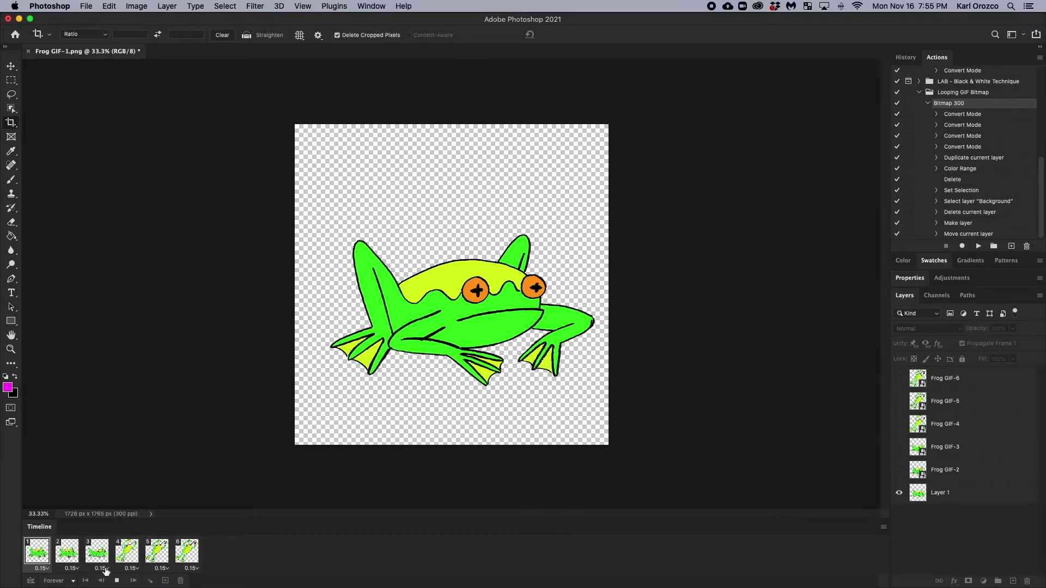
click(118, 581)
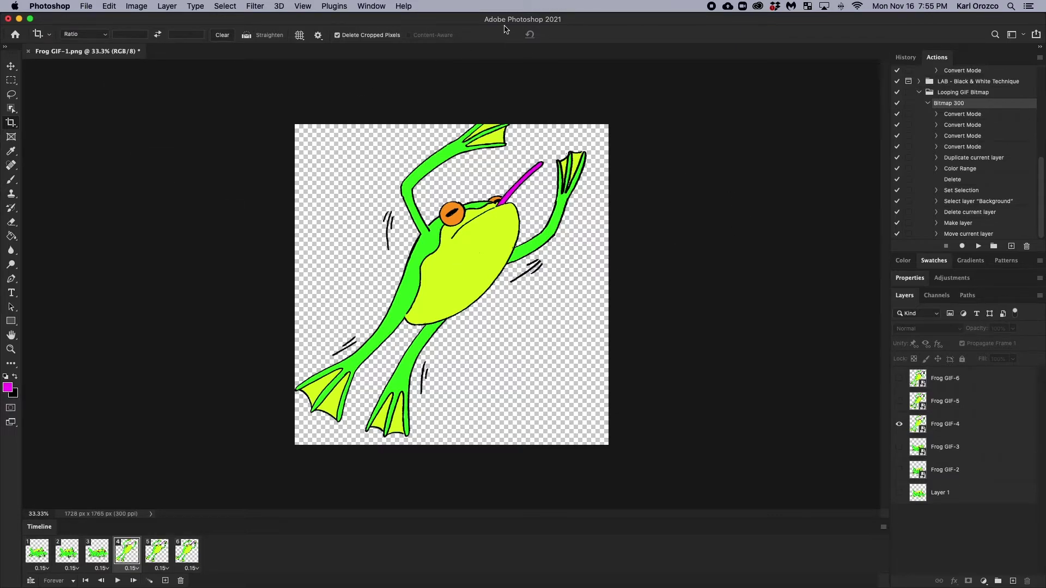
click(86, 6)
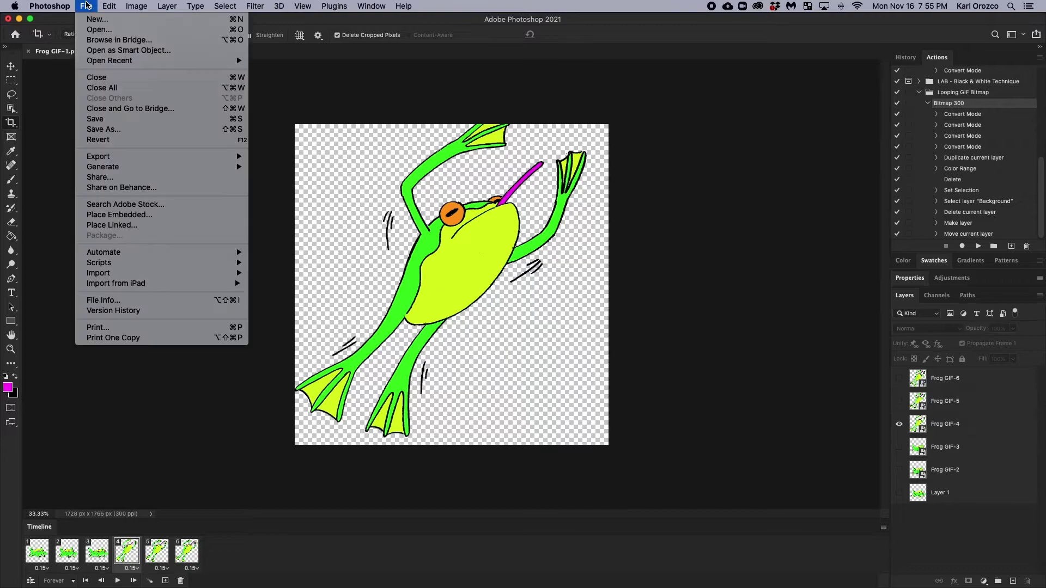
click(116, 131)
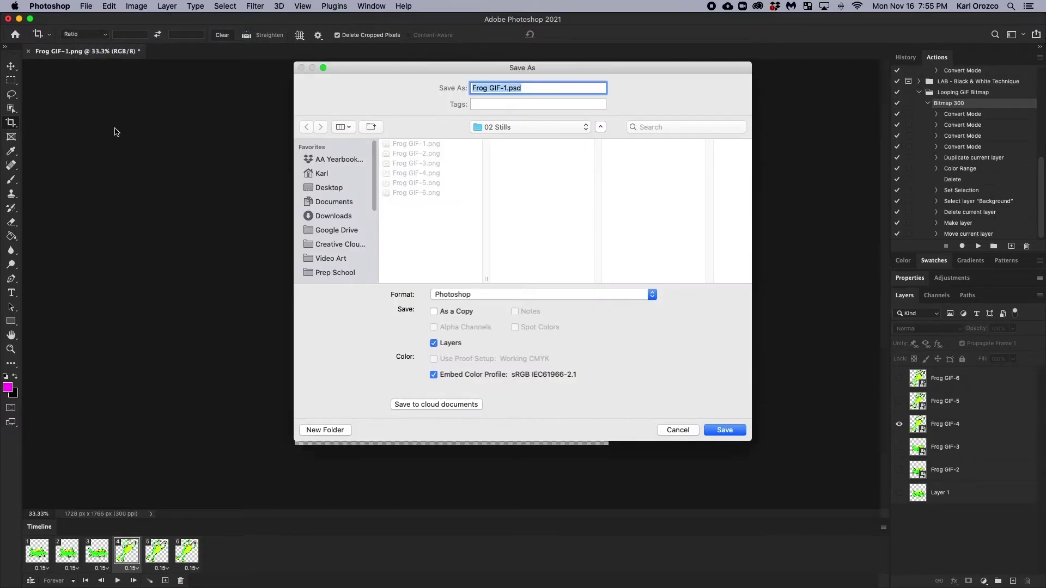
click(678, 430)
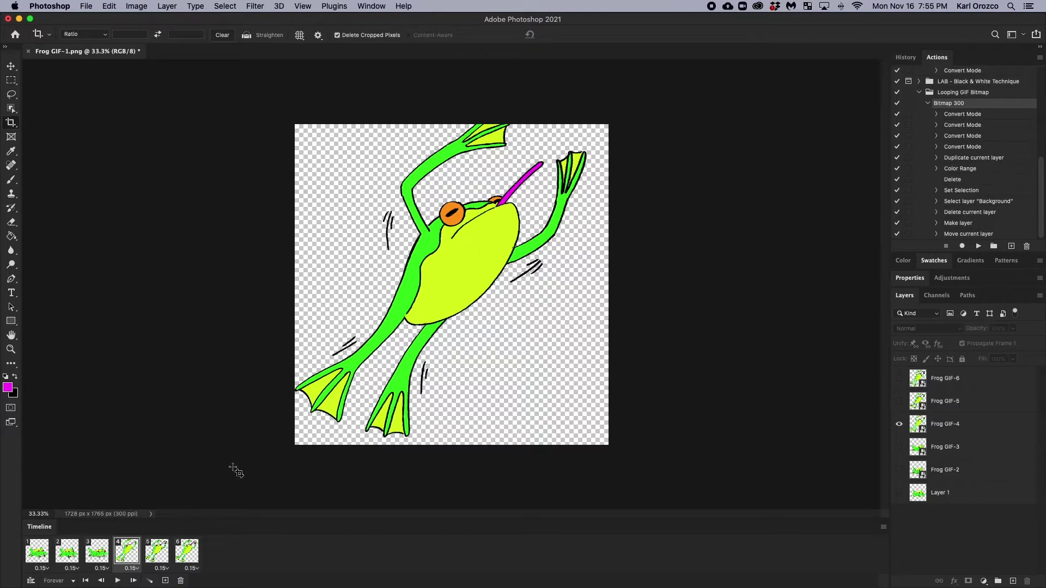
Step: Extend the canvas above frame 4's clipped raised foot to a height of about 1856 px
drag(456, 124, 456, 117)
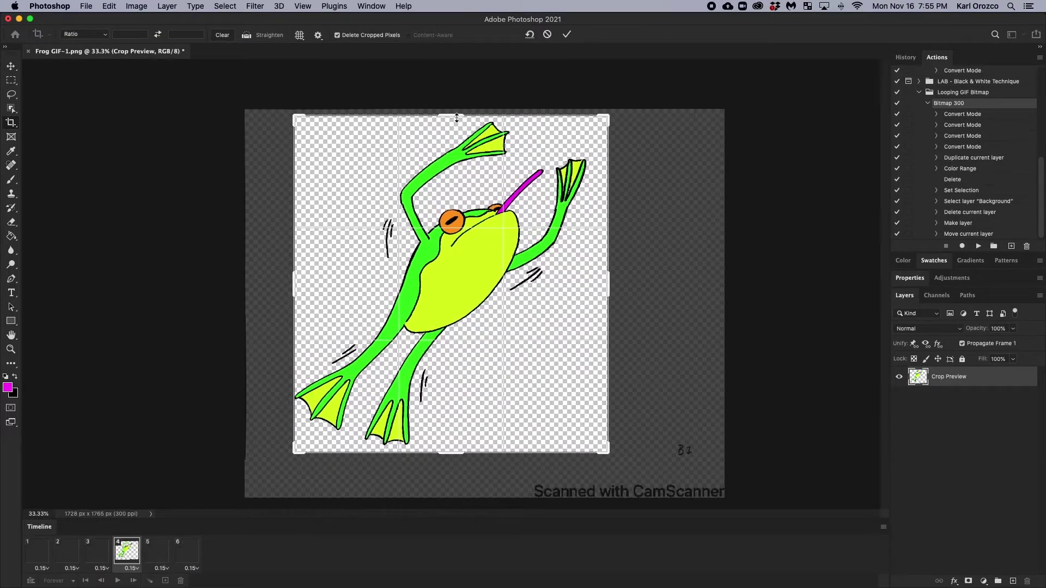
key(Return)
Step: Save the layered document as Frog GIF.psd in the Looping GIF project's 00 Project File folder, with maximum compatibility
click(84, 7)
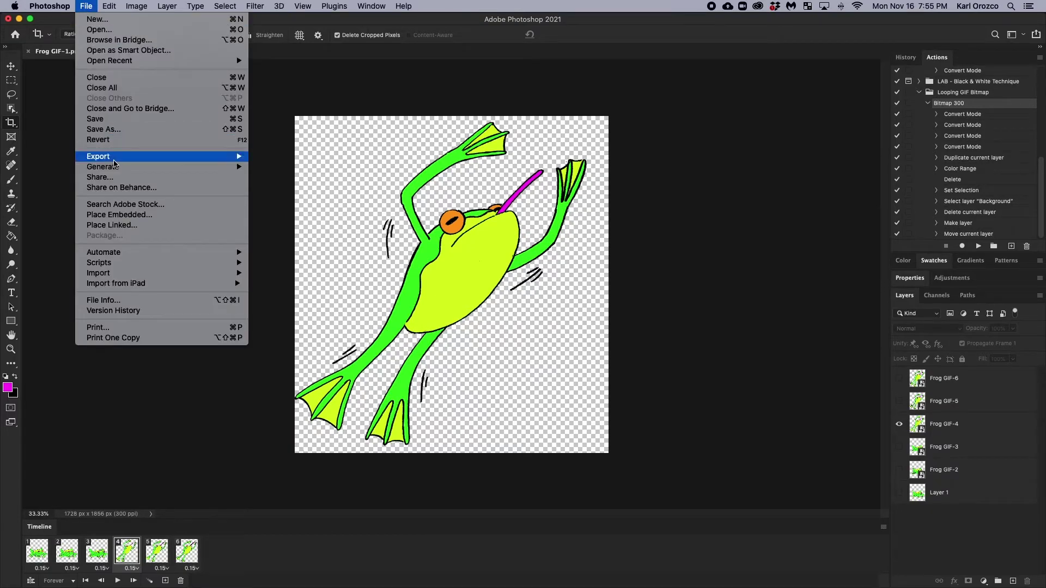
click(124, 134)
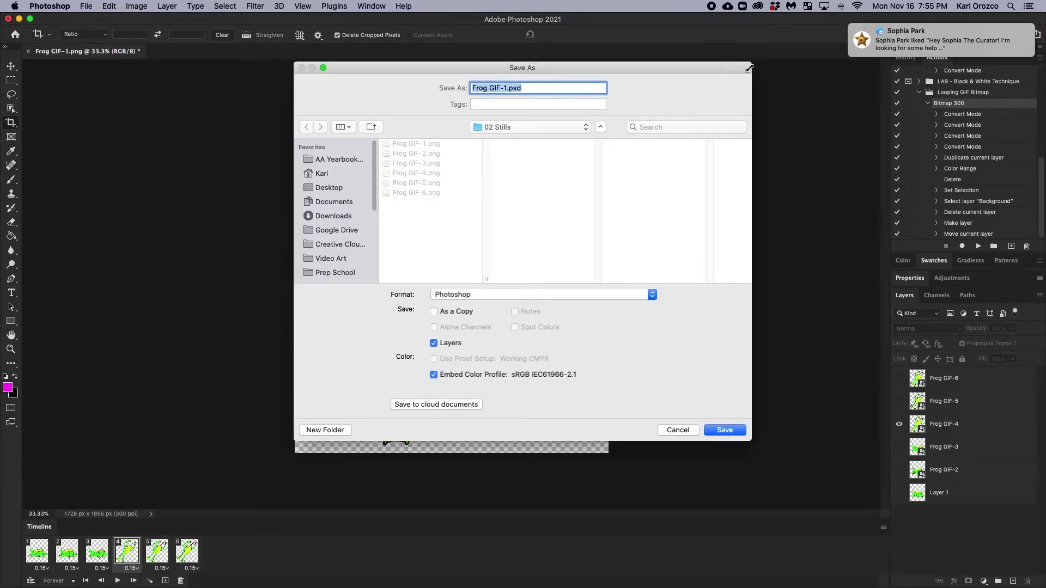
click(509, 128)
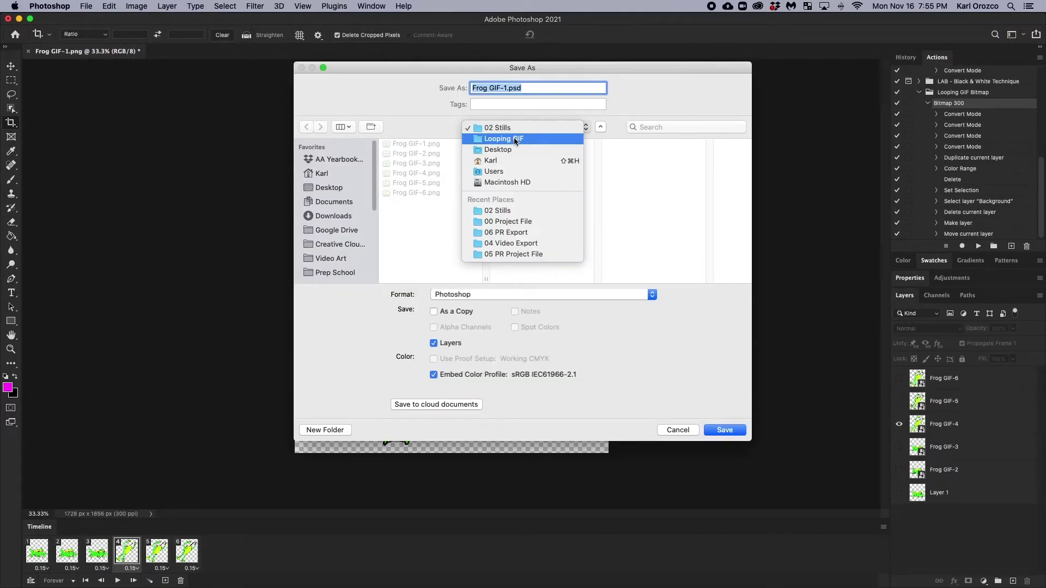
click(526, 146)
click(528, 146)
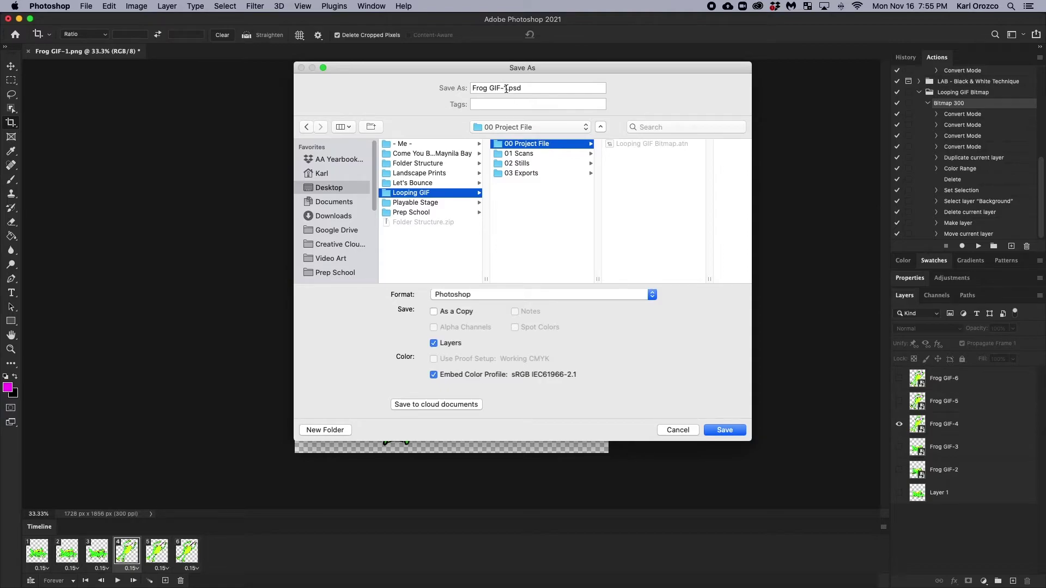
click(506, 89)
key(BackSpace)
key(BackSpace)
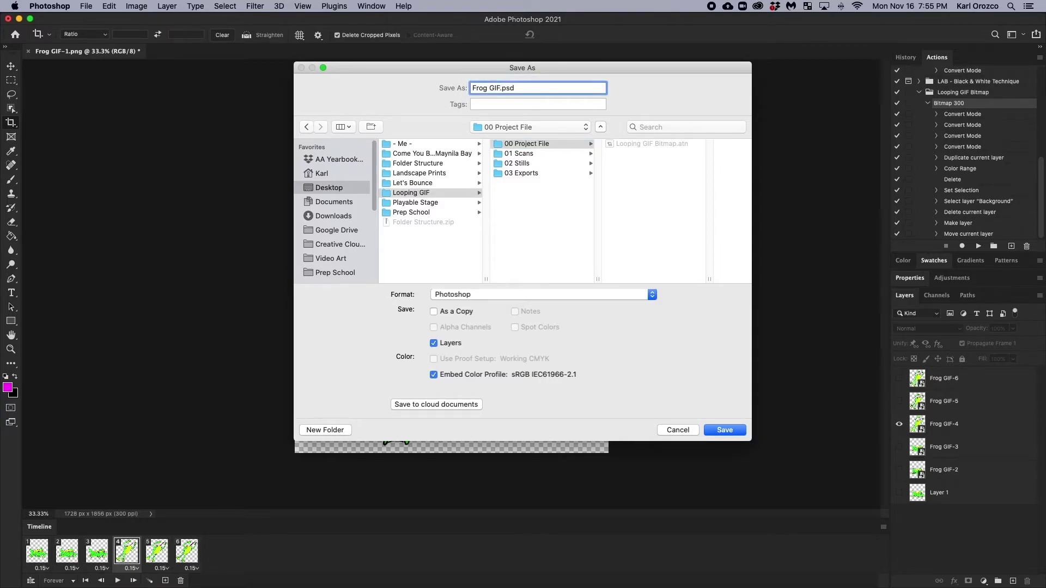
click(715, 432)
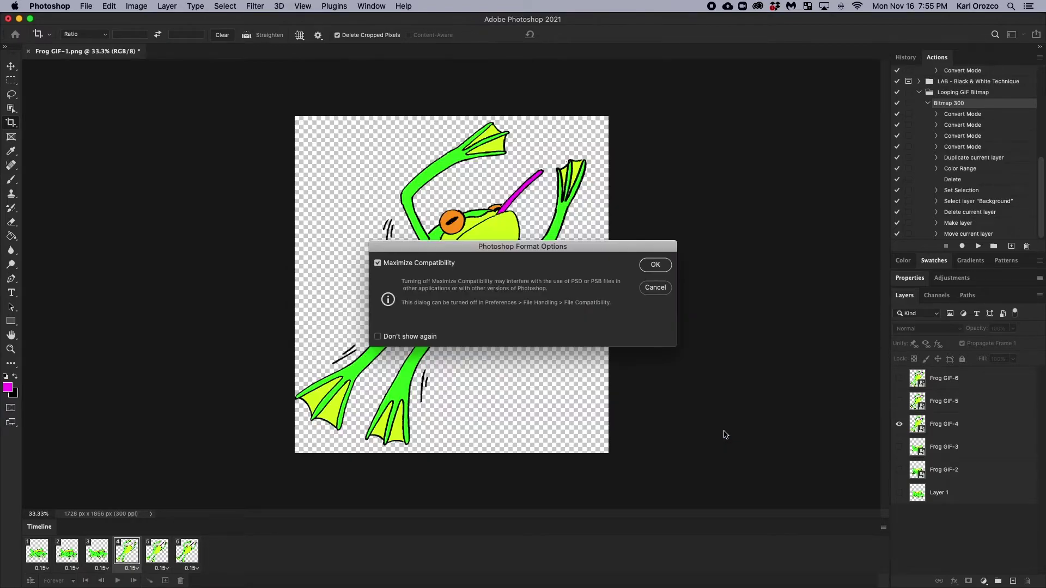
click(660, 264)
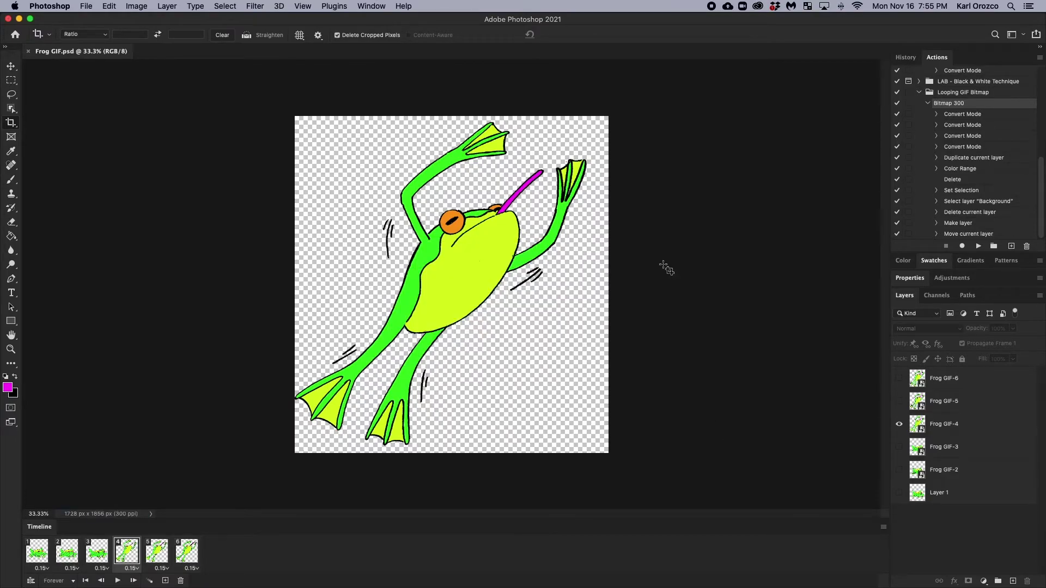
Step: Start a legacy Save for Web export of the animation as a GIF and set its width to 640 px
click(86, 6)
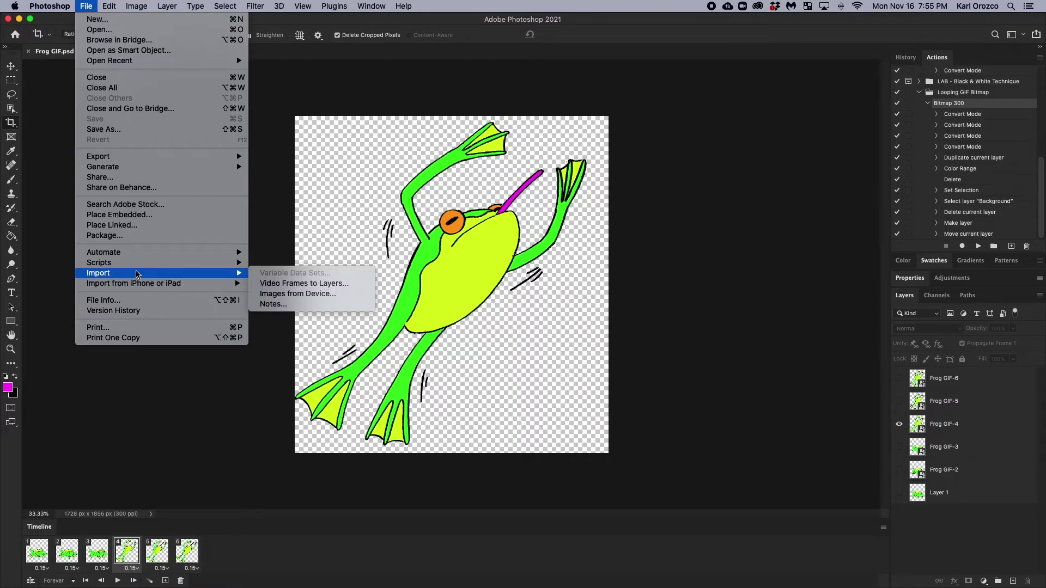
mouse_move(130, 162)
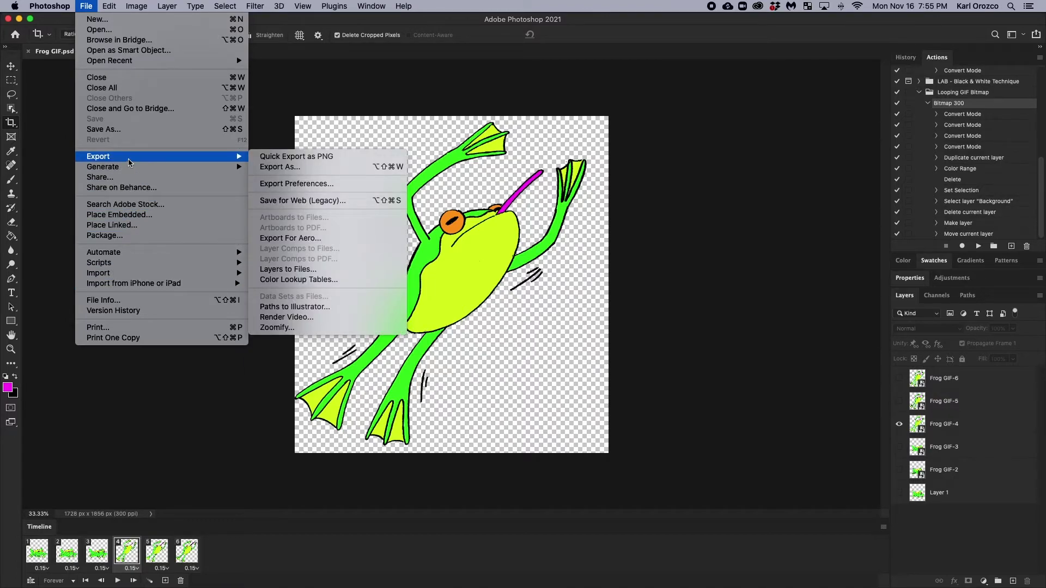
click(277, 205)
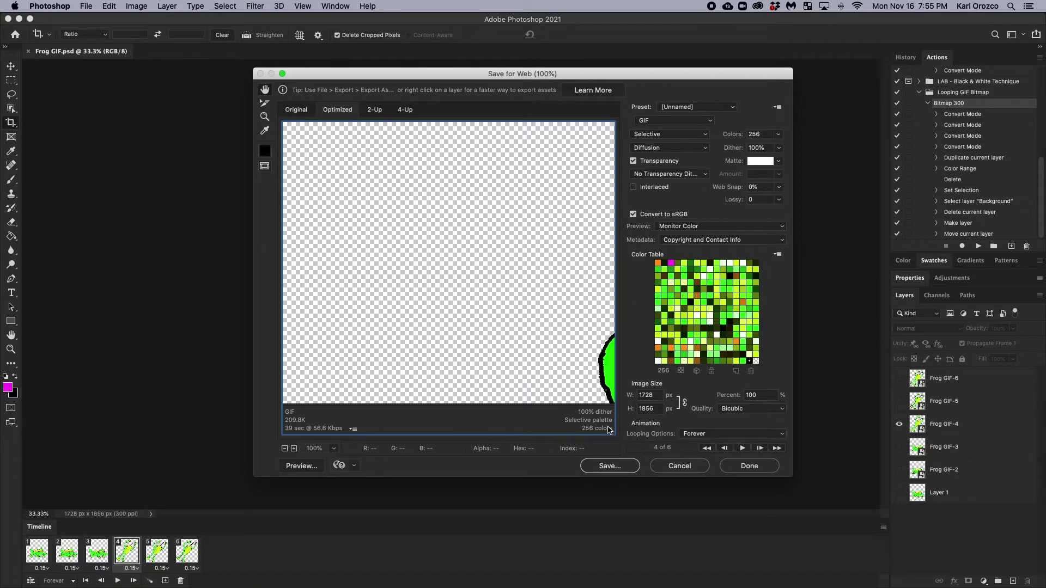
key(super+0)
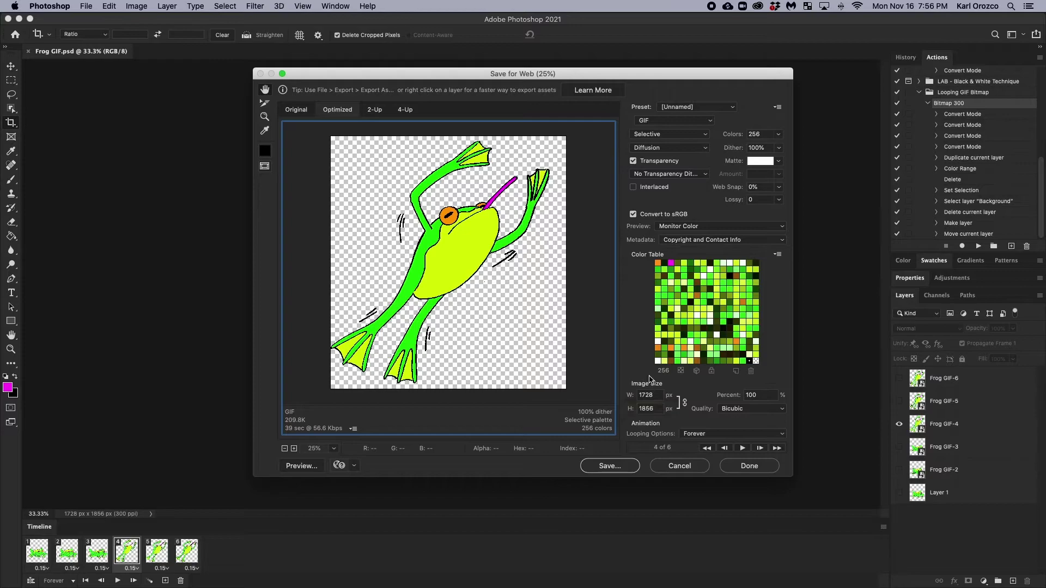
double_click(639, 396)
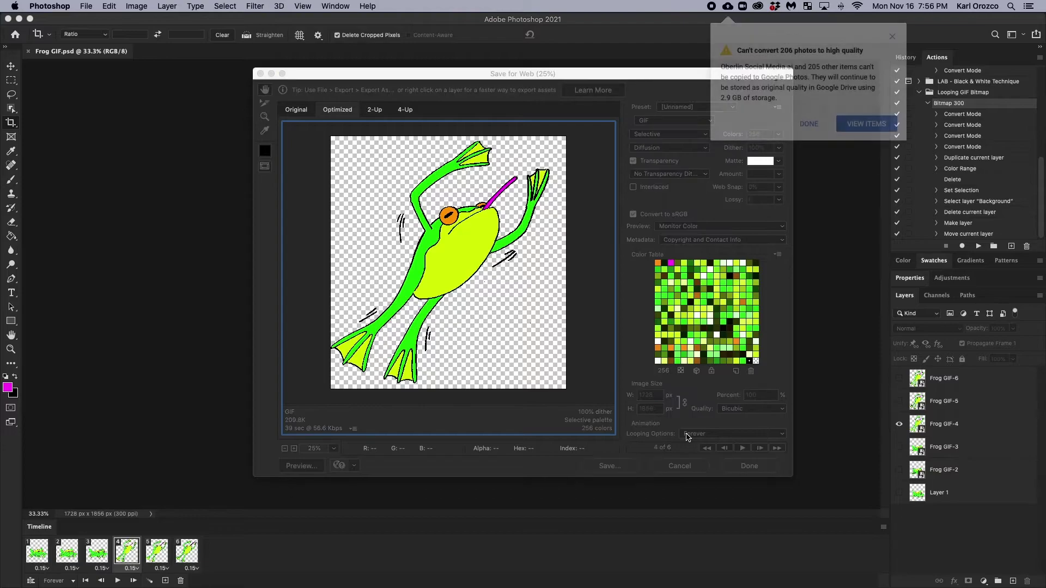
click(891, 38)
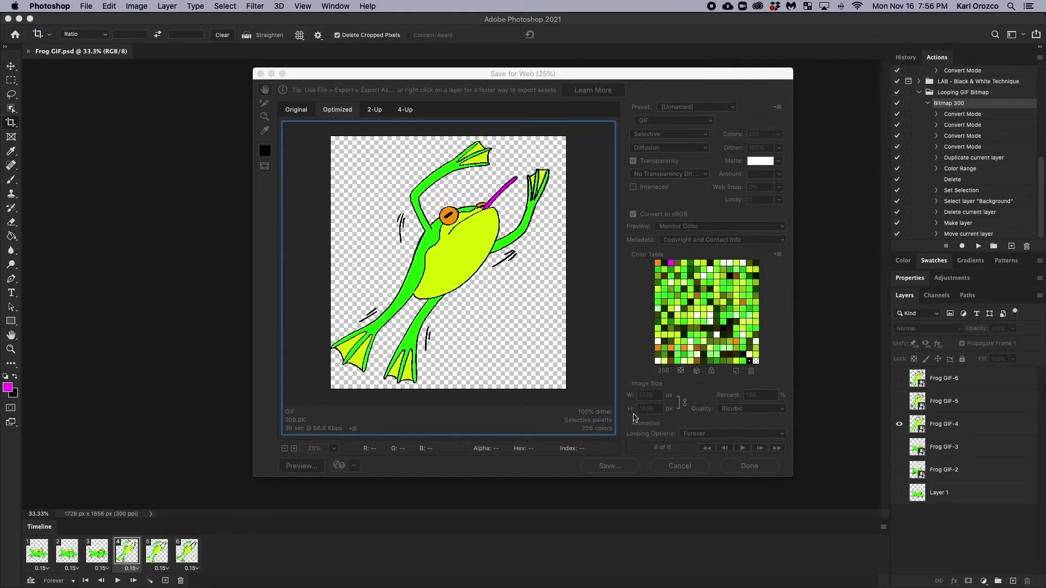
click(666, 396)
text(640)
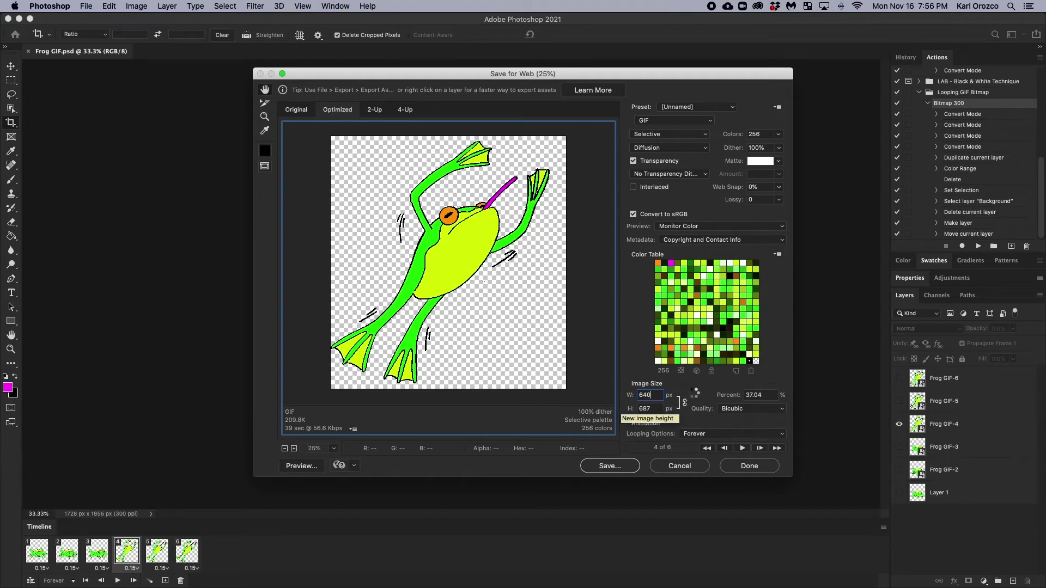
key(Tab)
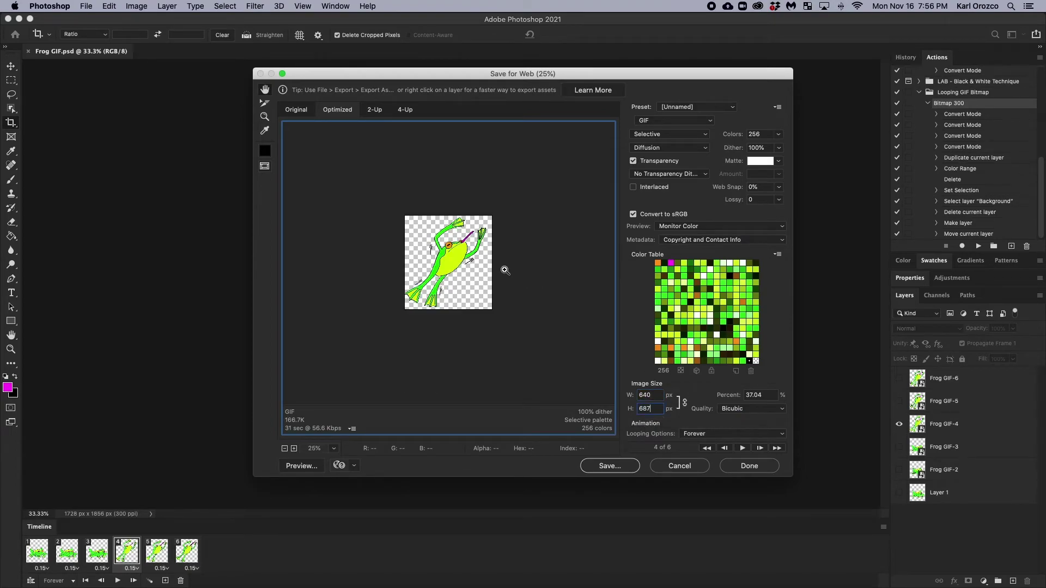
key(super+plus)
key(super+plus)
key(super+plus)
key(super+plus)
key(super+minus)
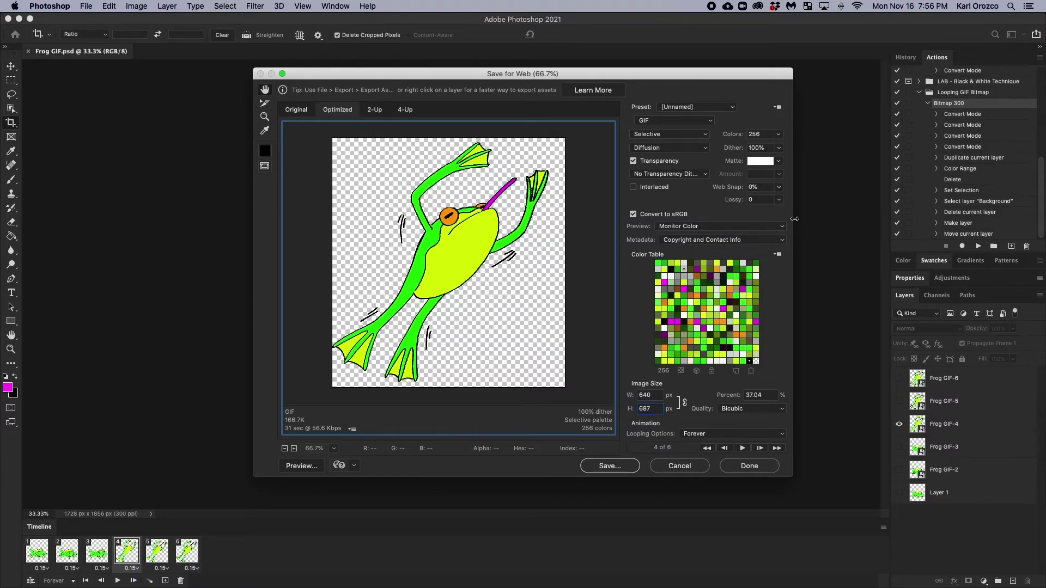
Step: Save the optimized animation as Frog-GIF.gif in the 03 Exports folder of Looping GIF on the Desktop
click(605, 466)
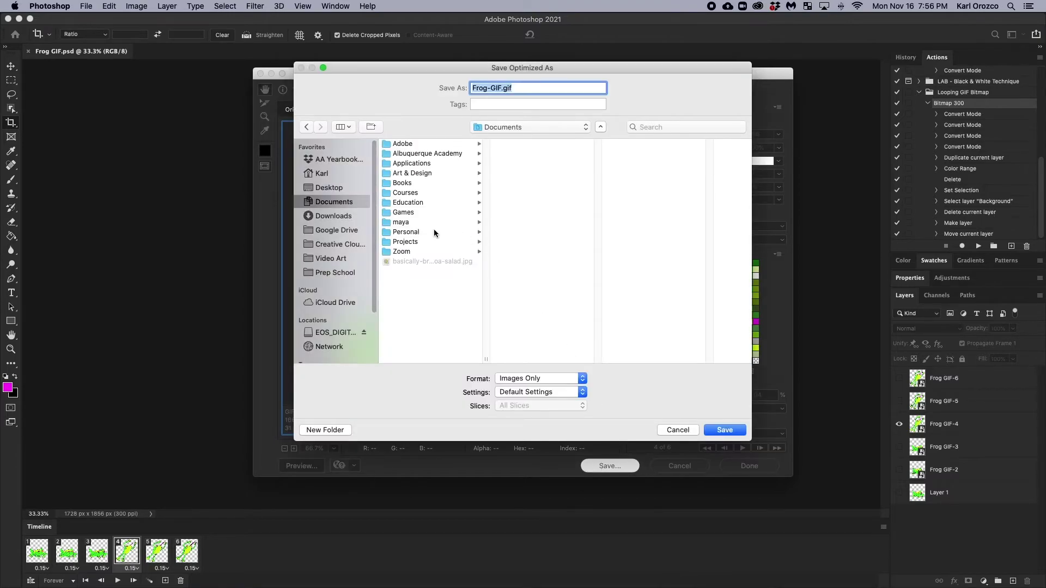
click(342, 190)
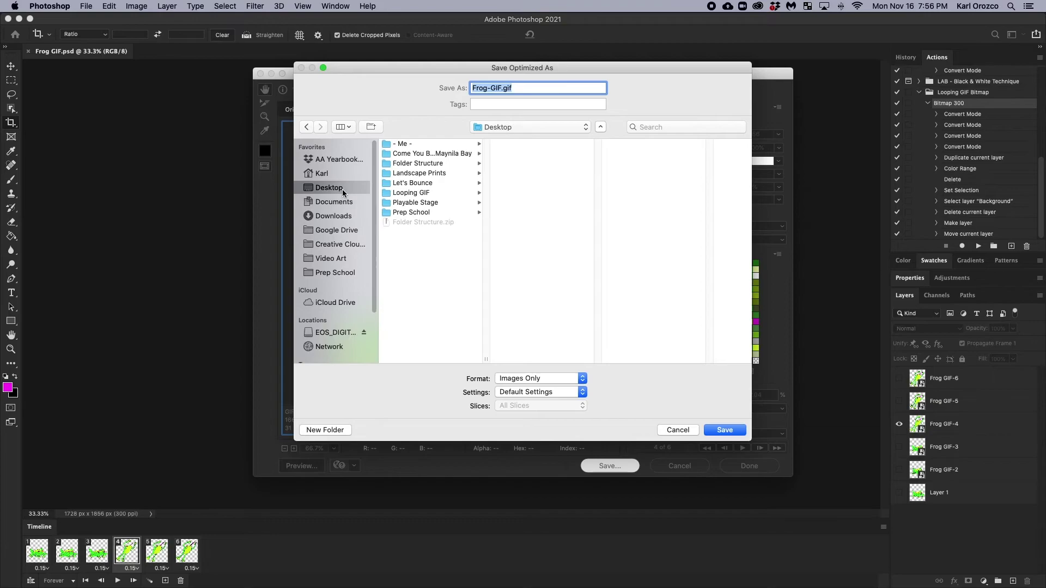
click(418, 183)
click(416, 193)
click(513, 173)
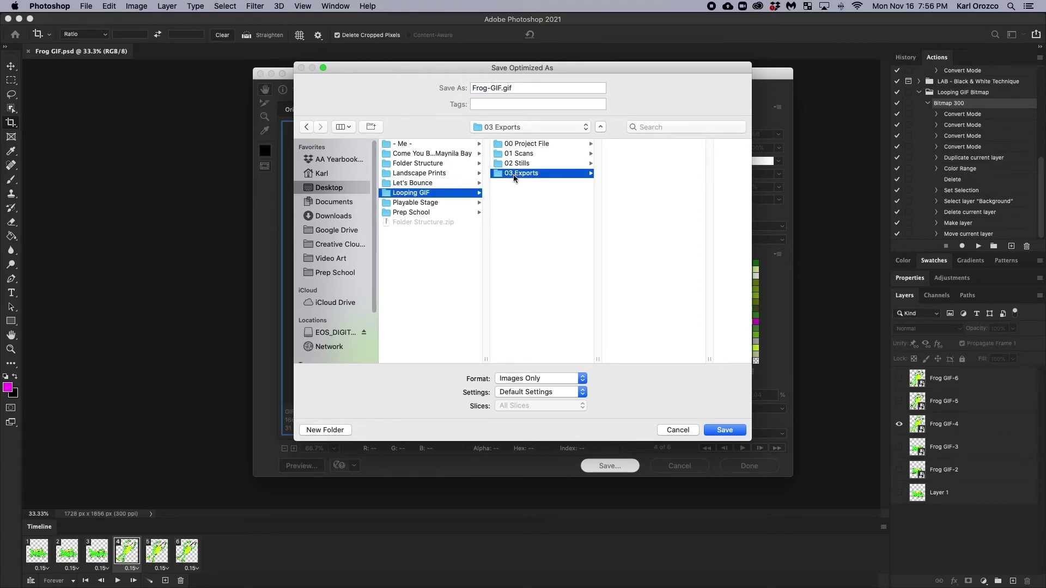
click(727, 432)
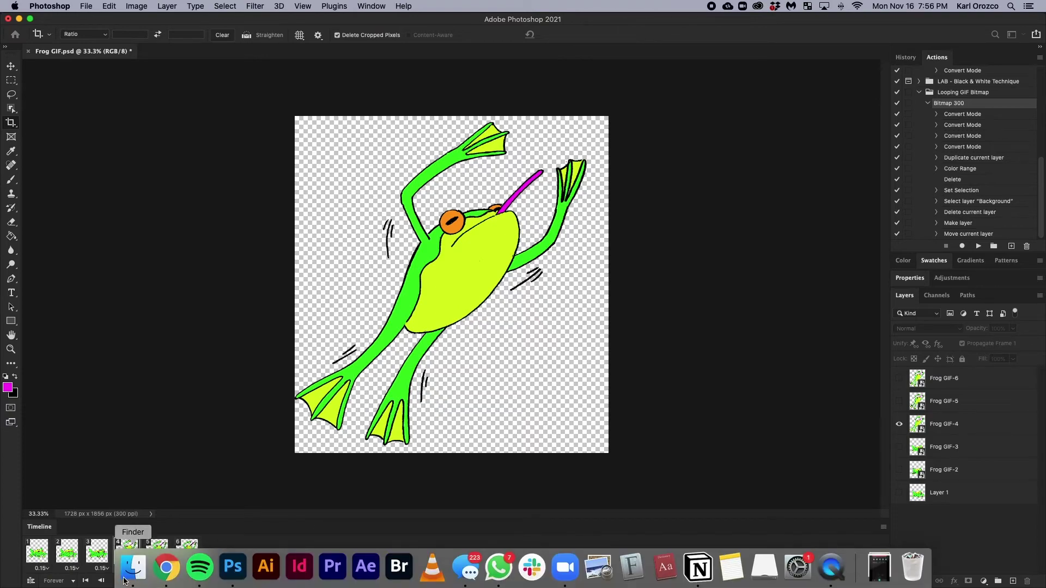
Step: Switch to Finder and preview the exported Frog-GIF.gif from the 03 Exports folder
click(132, 569)
drag(746, 46, 408, 91)
click(427, 150)
click(519, 122)
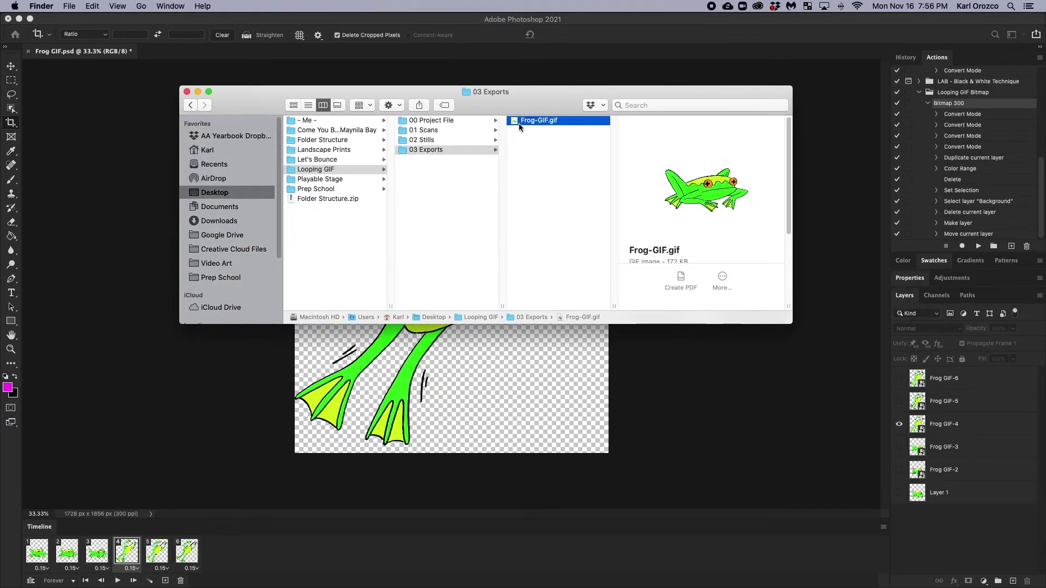
key(space)
drag(202, 27, 442, 95)
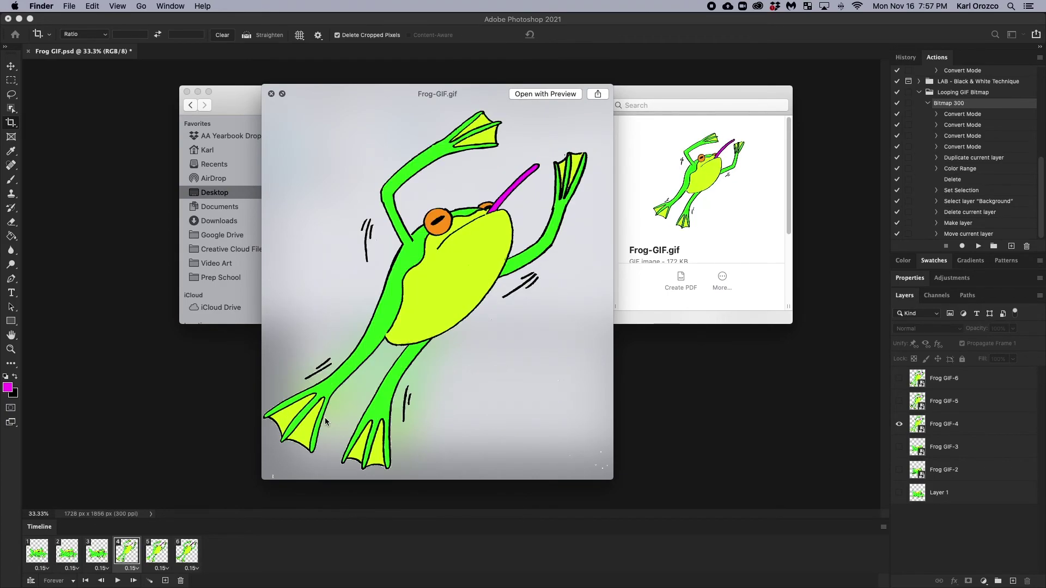
key(space)
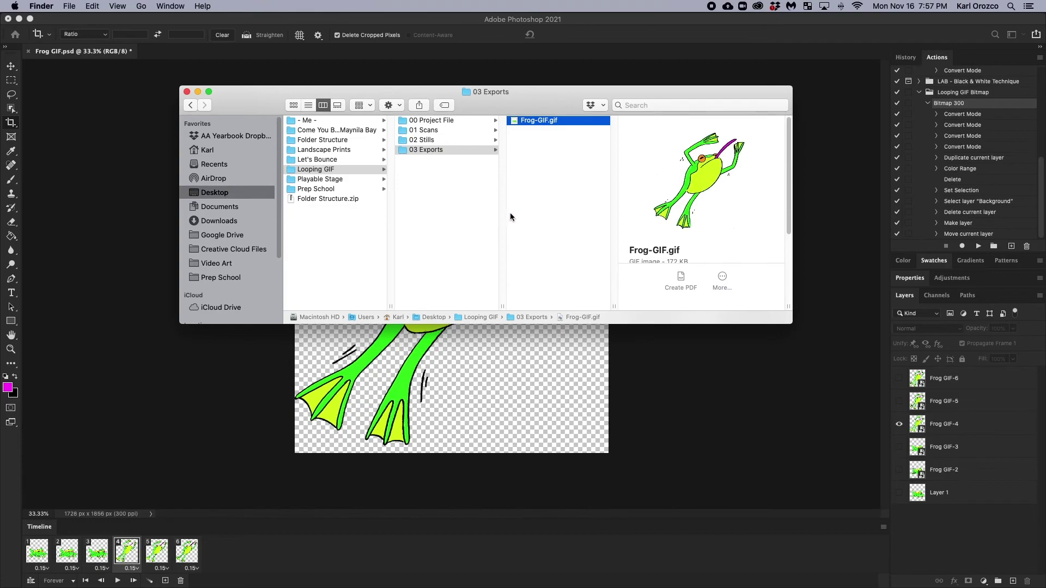
Step: Browse Google Drive to Albuquerque Academy, Video Art, Portfolios and view the C Portfolio and B Portfolio folders
click(229, 236)
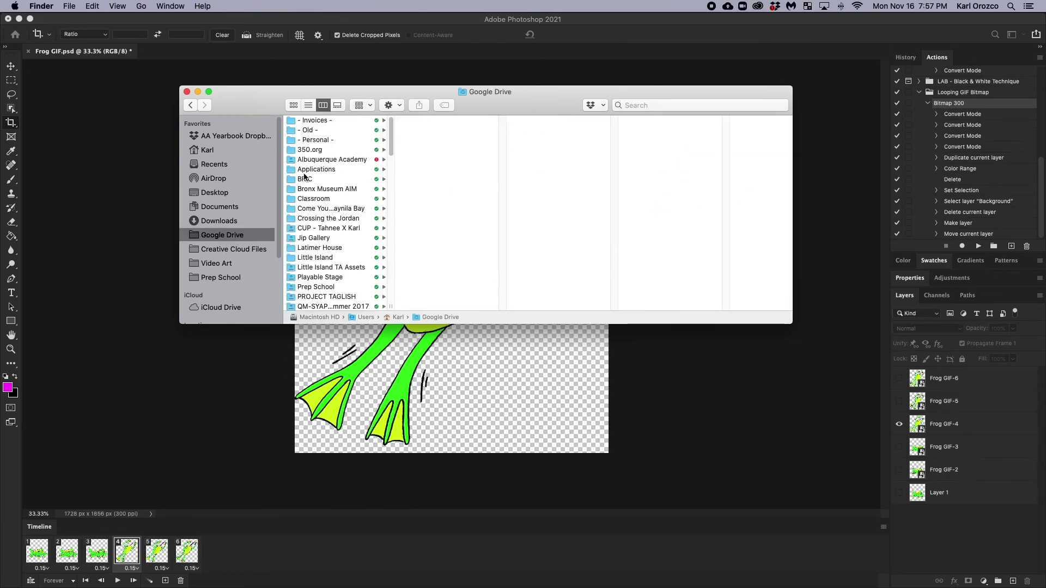
click(336, 160)
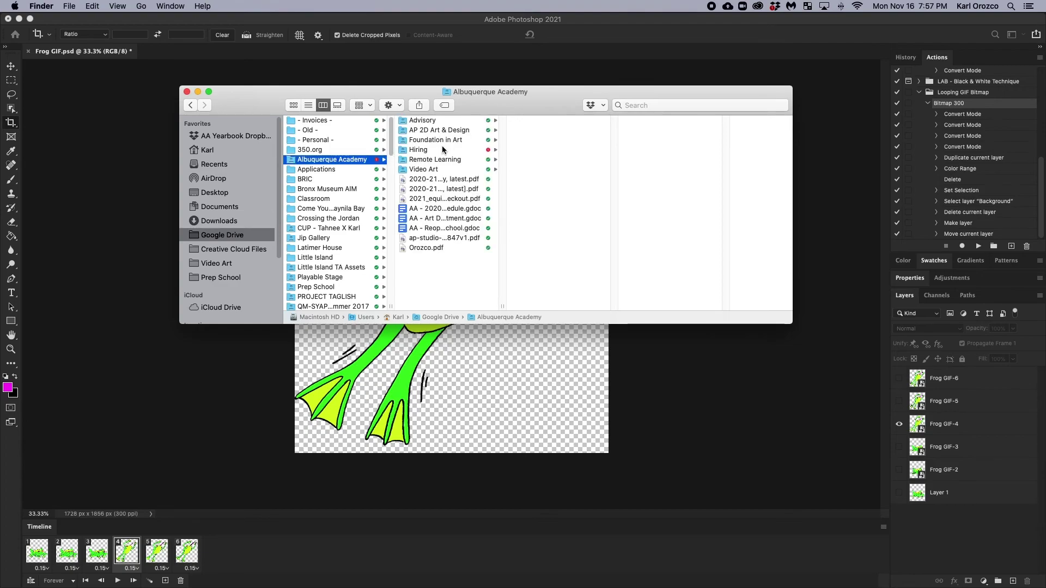
click(424, 169)
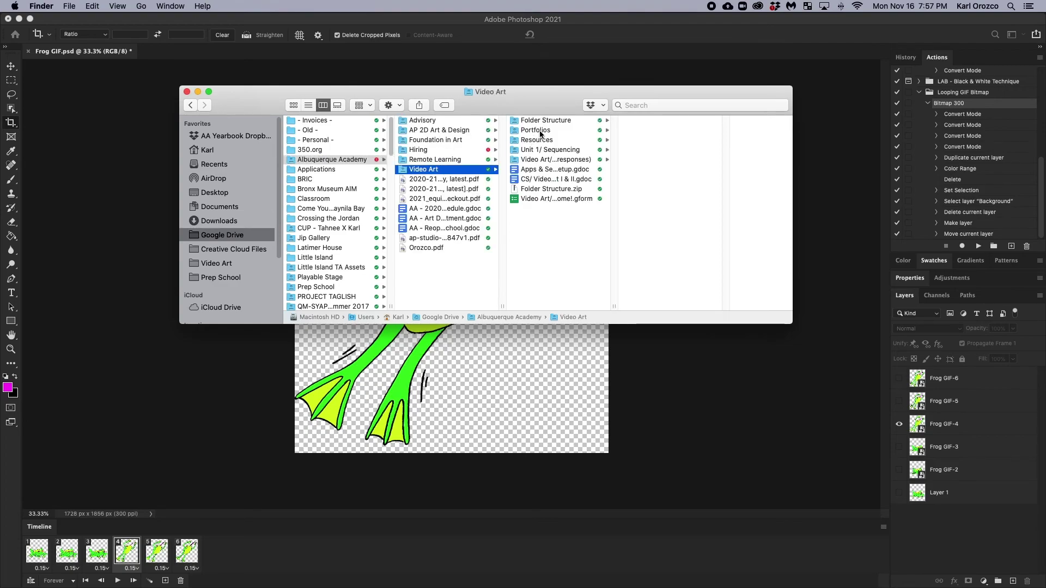
click(537, 131)
click(655, 129)
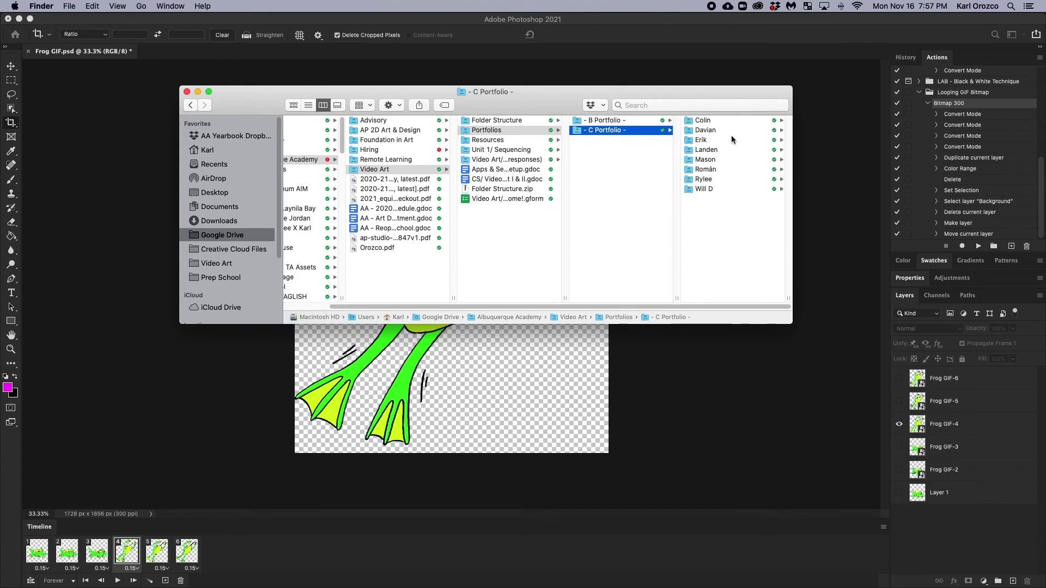
click(633, 124)
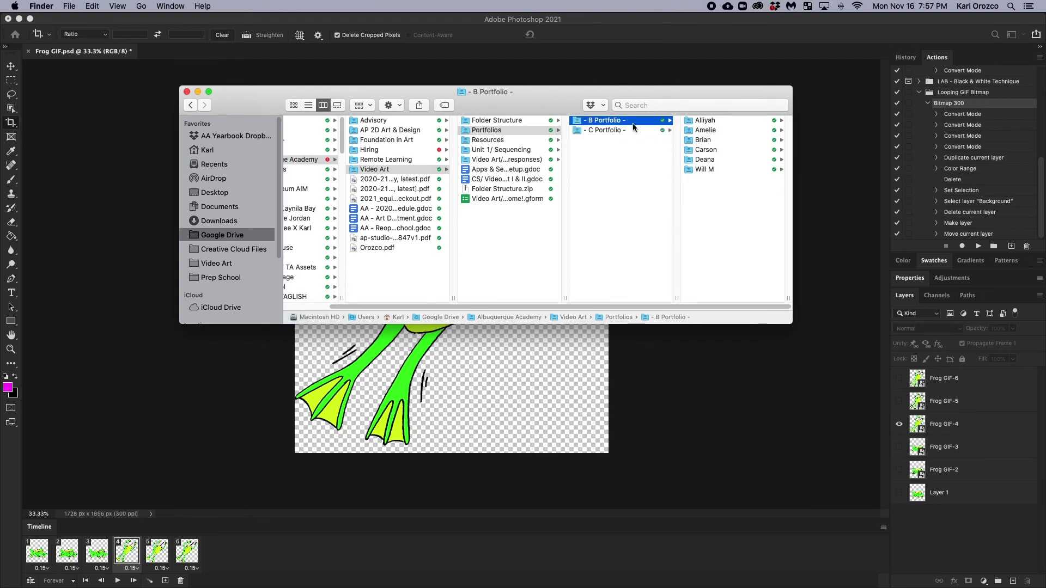